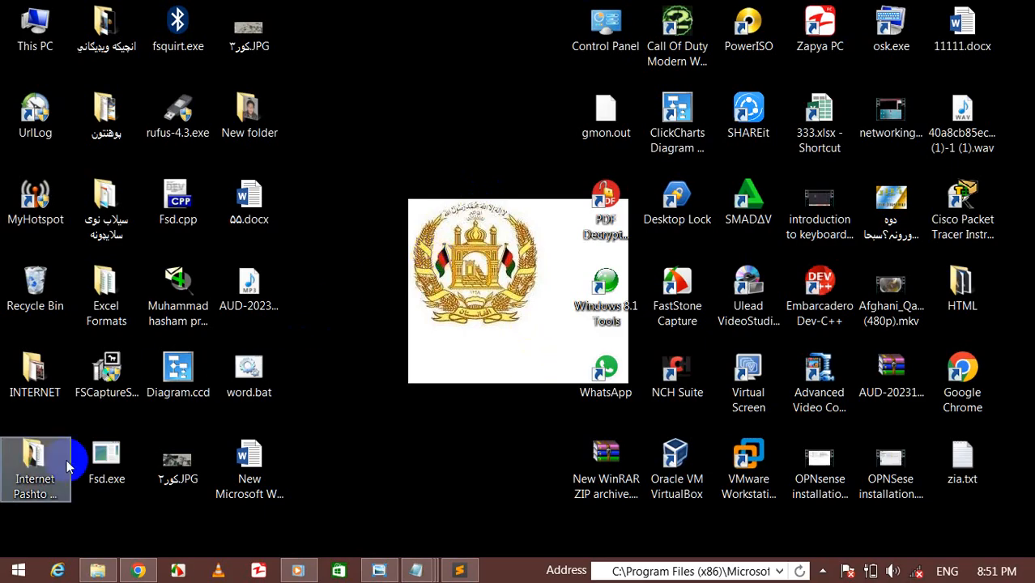
Step: Examine the power choices offered under Shut down or sign out, and dismiss them
right_click(22, 572)
mouse_move(48, 541)
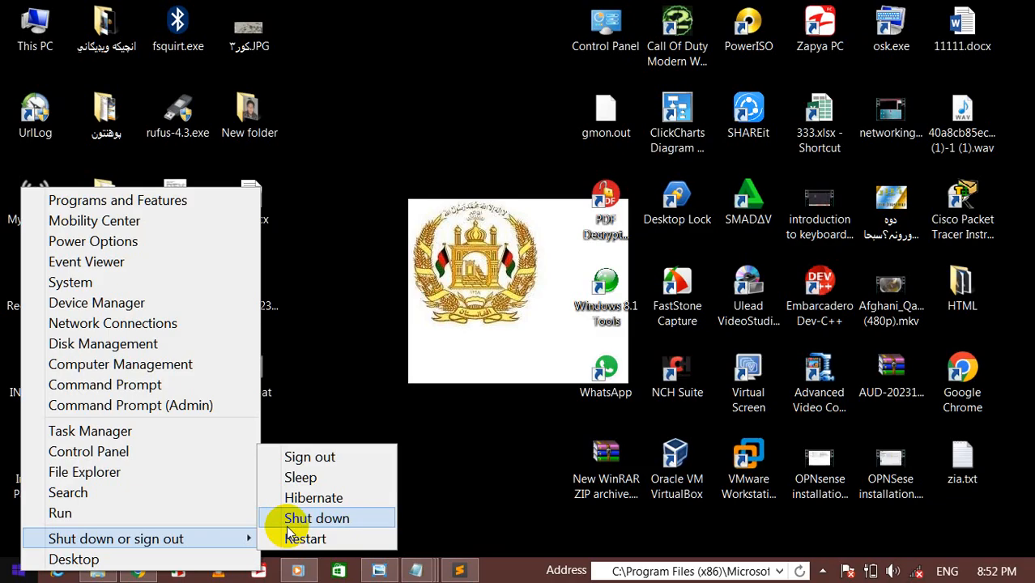
click(395, 275)
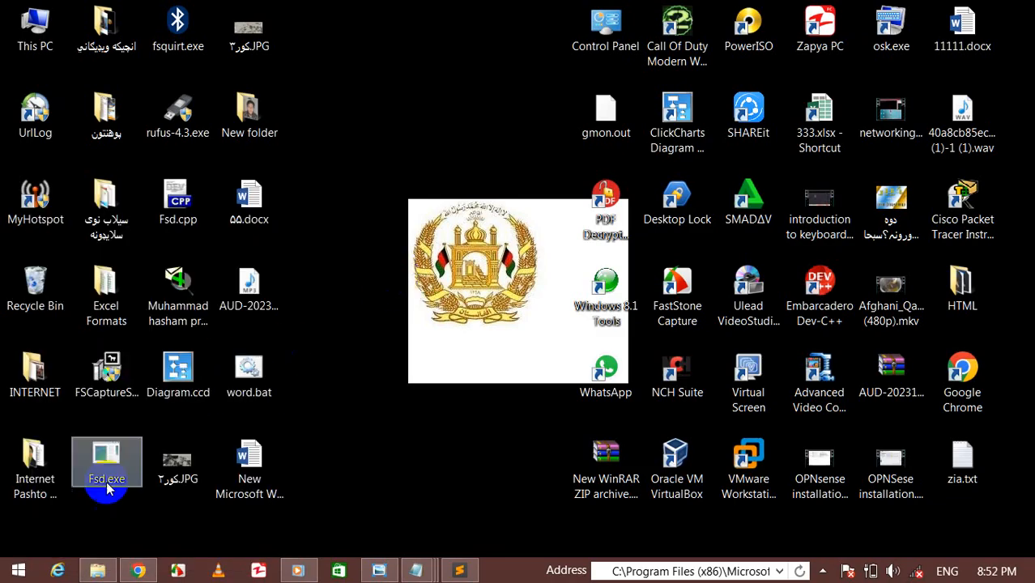
right_click(28, 571)
mouse_move(87, 537)
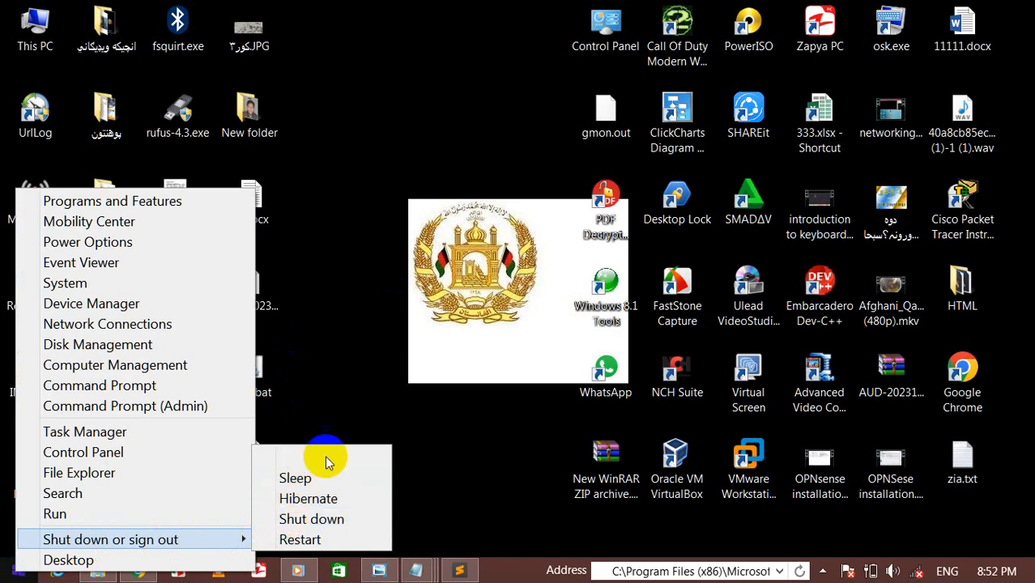
right_click(405, 122)
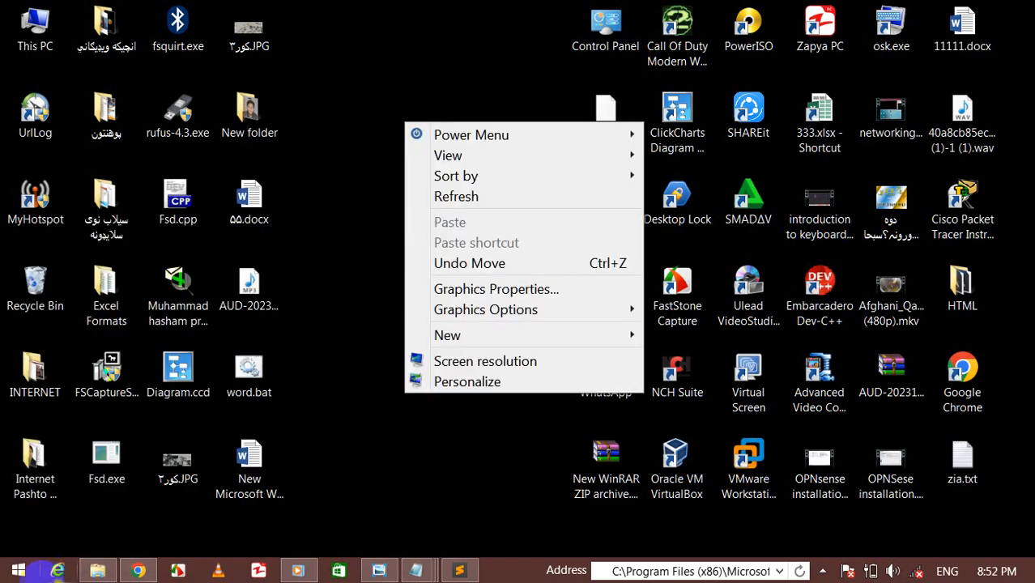
right_click(13, 569)
mouse_move(177, 549)
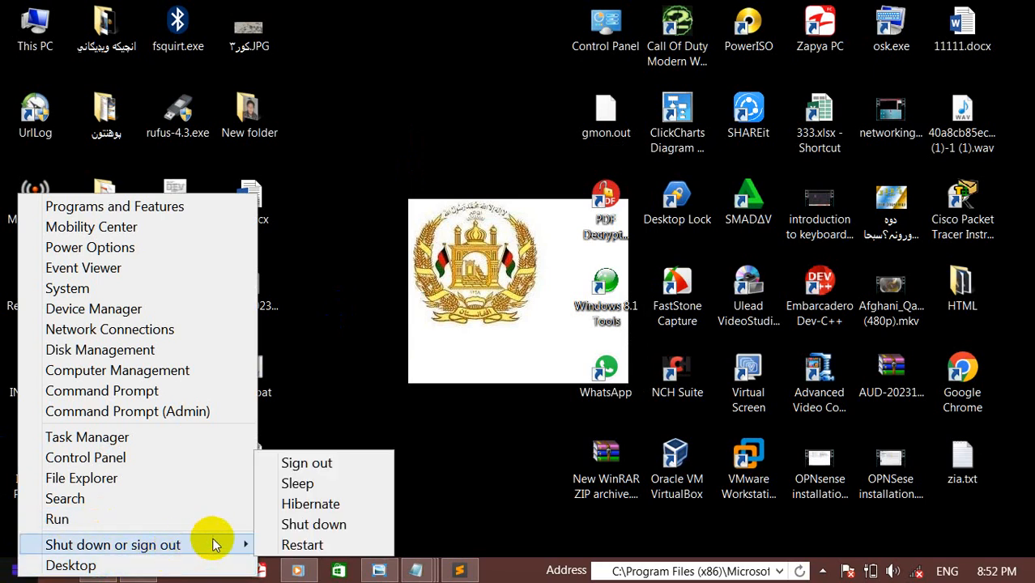
click(313, 470)
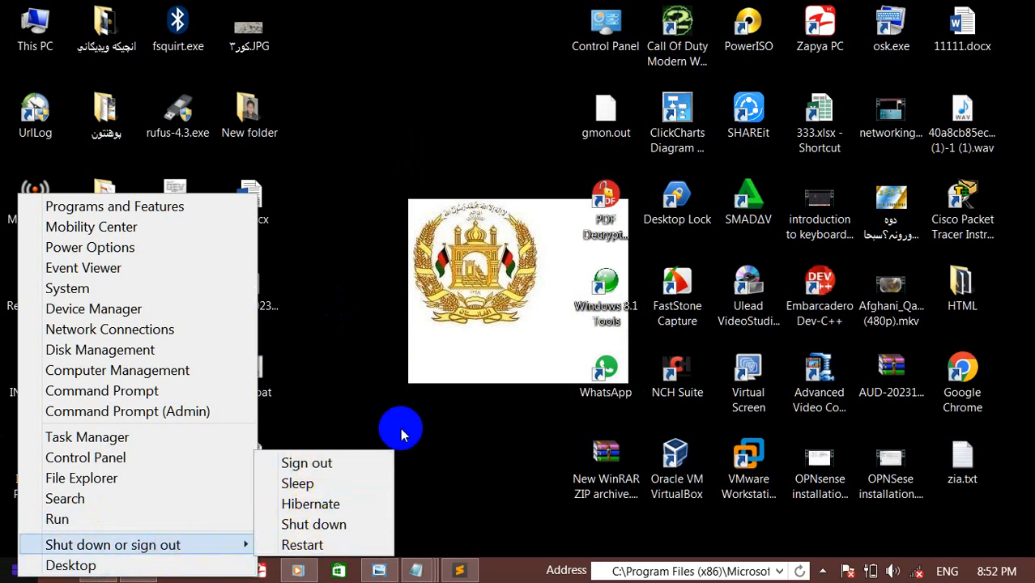
click(360, 243)
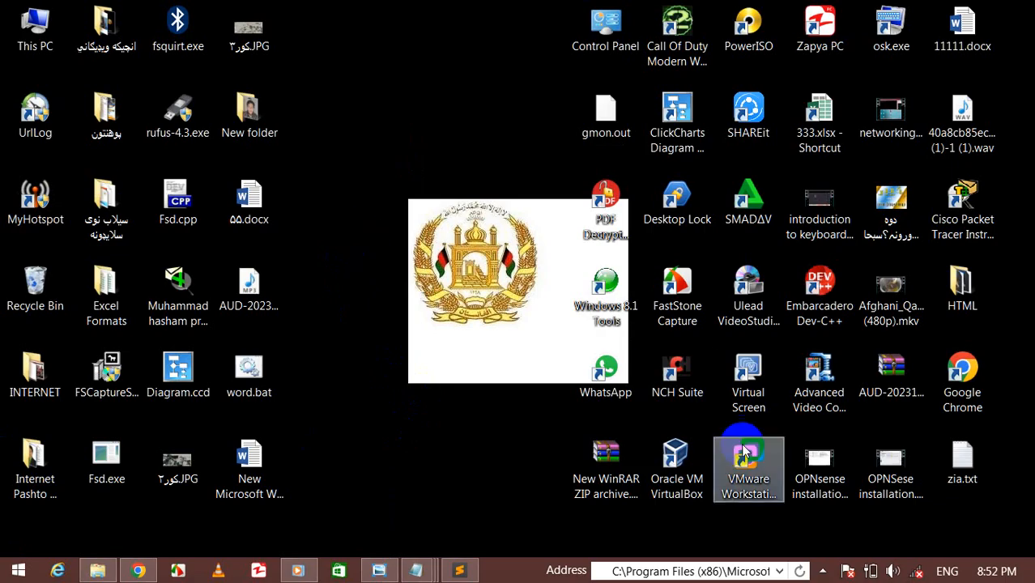
Step: View the settings for what the power buttons do via the battery's additional power options, and close the window
click(871, 572)
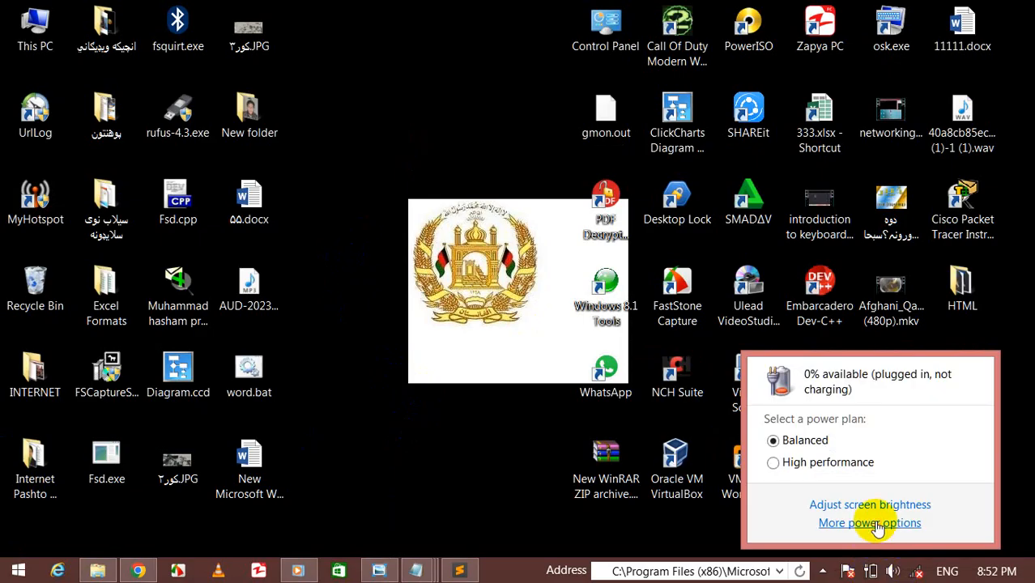
click(871, 523)
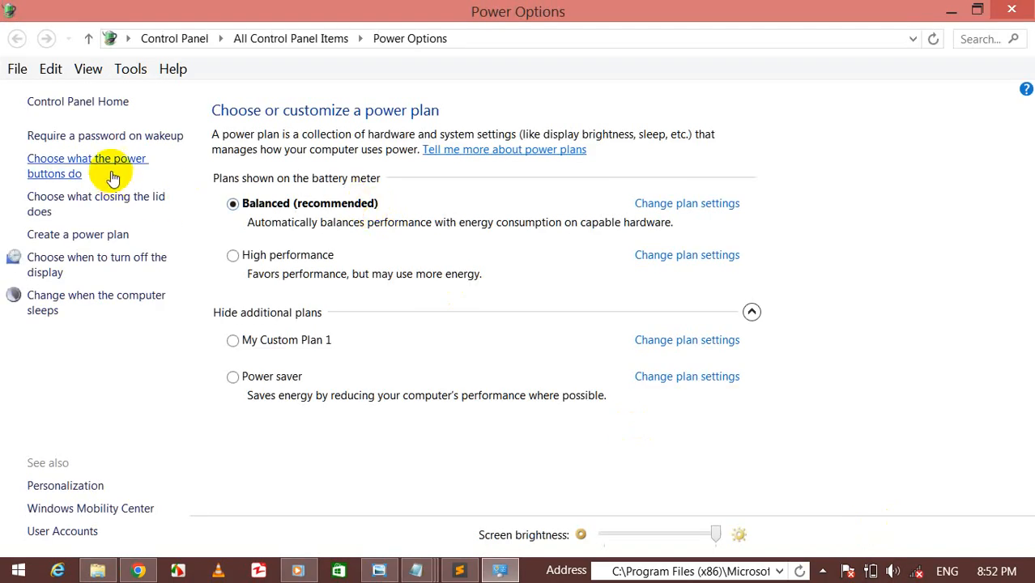
click(104, 167)
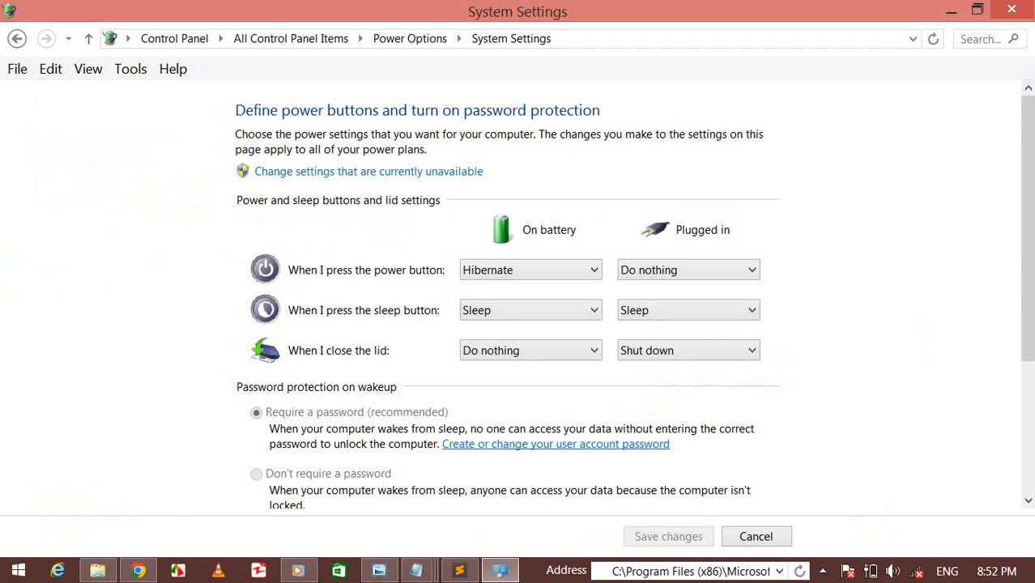
click(1012, 10)
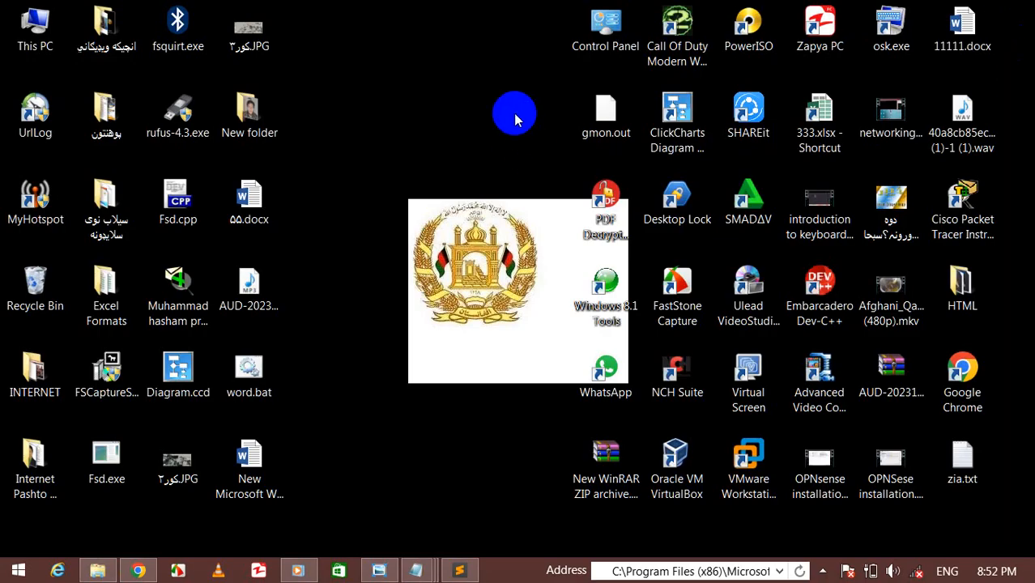
Step: Open Control Panel by running the command control
key(super+r)
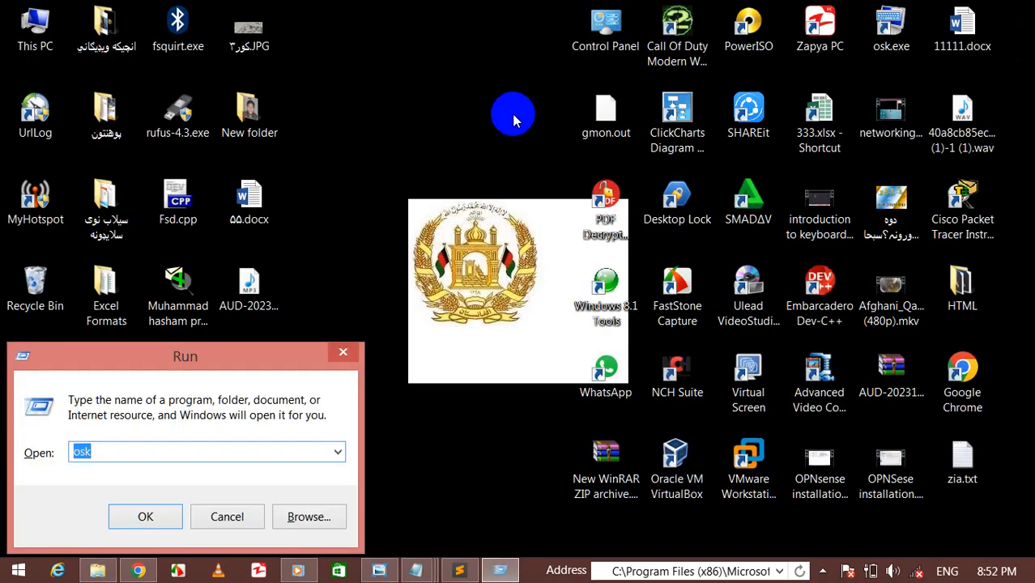
text(control)
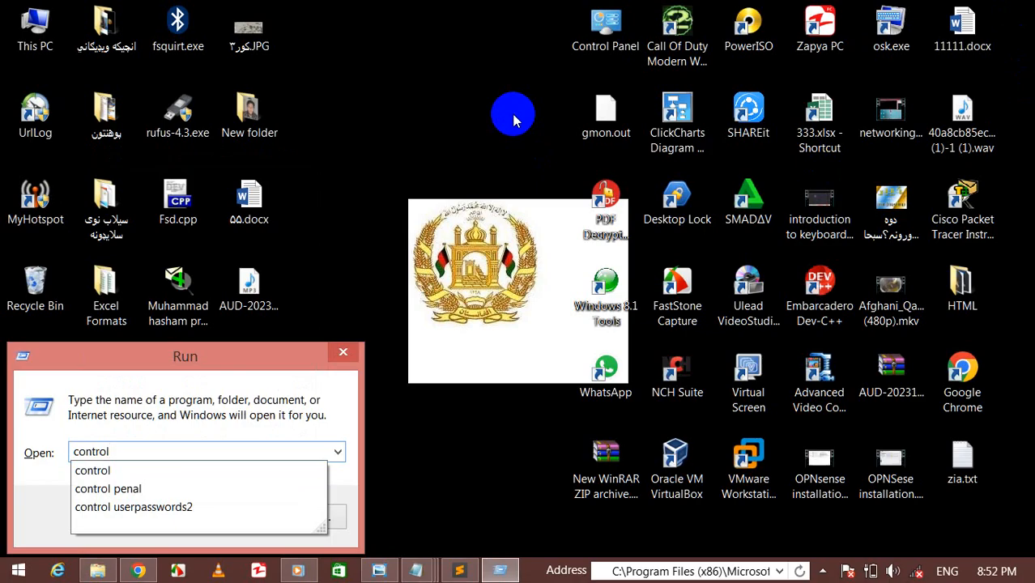
key(Return)
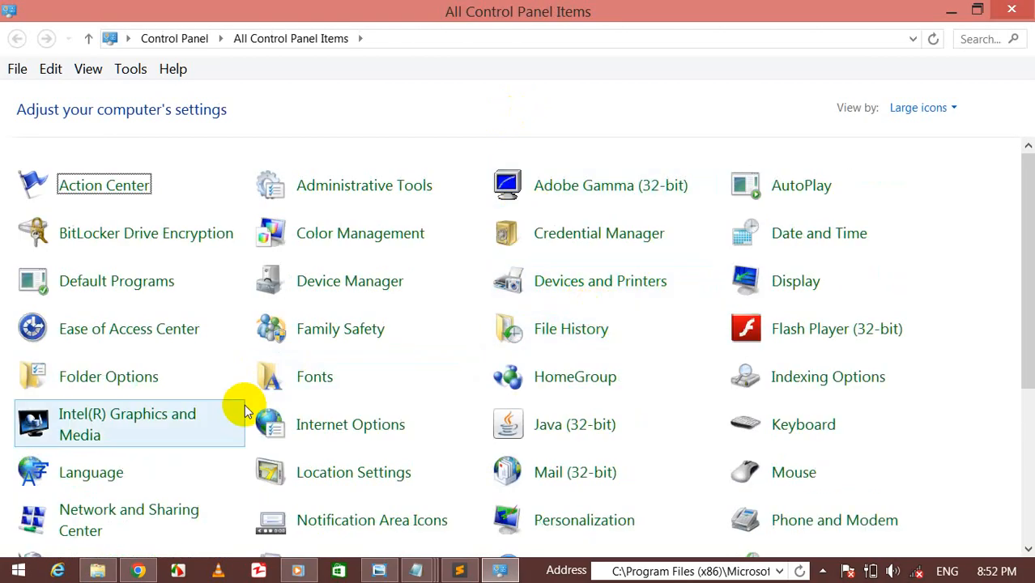
Step: Find Power Options in Control Panel, view its settings for what the power buttons do, and close the window
key(p)
key(p)
key(p)
key(p)
key(p)
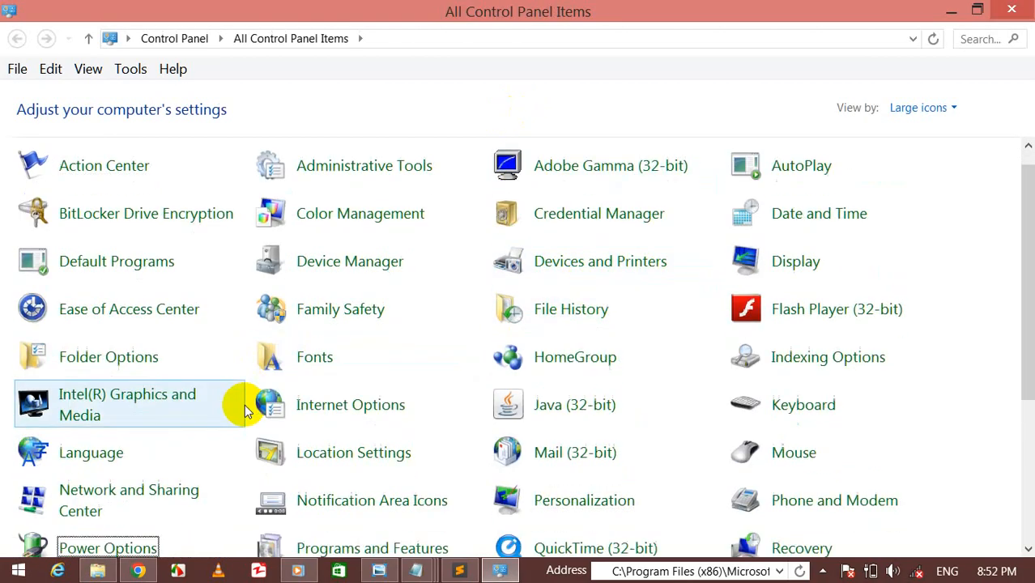
key(p)
key(p)
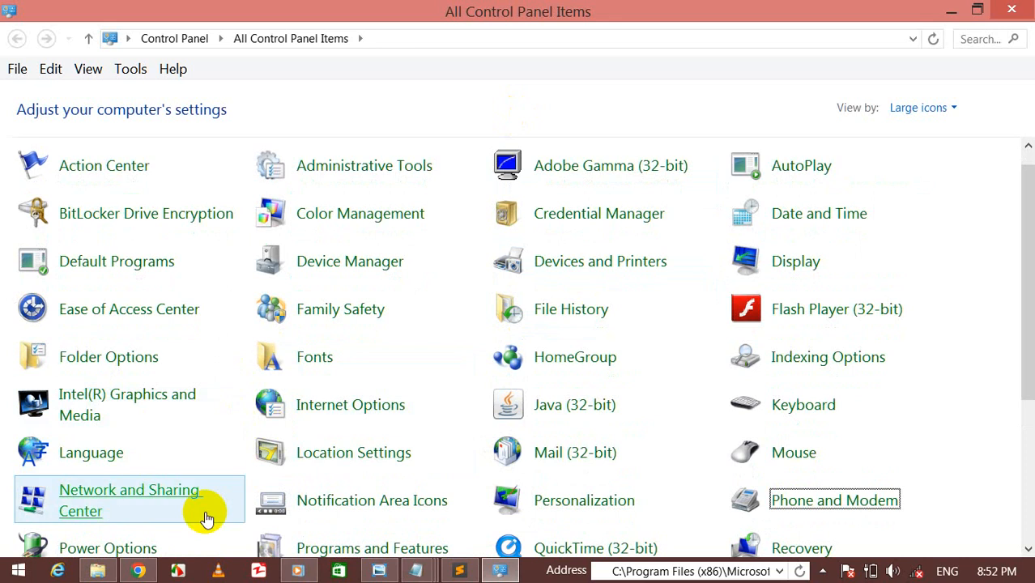
click(126, 549)
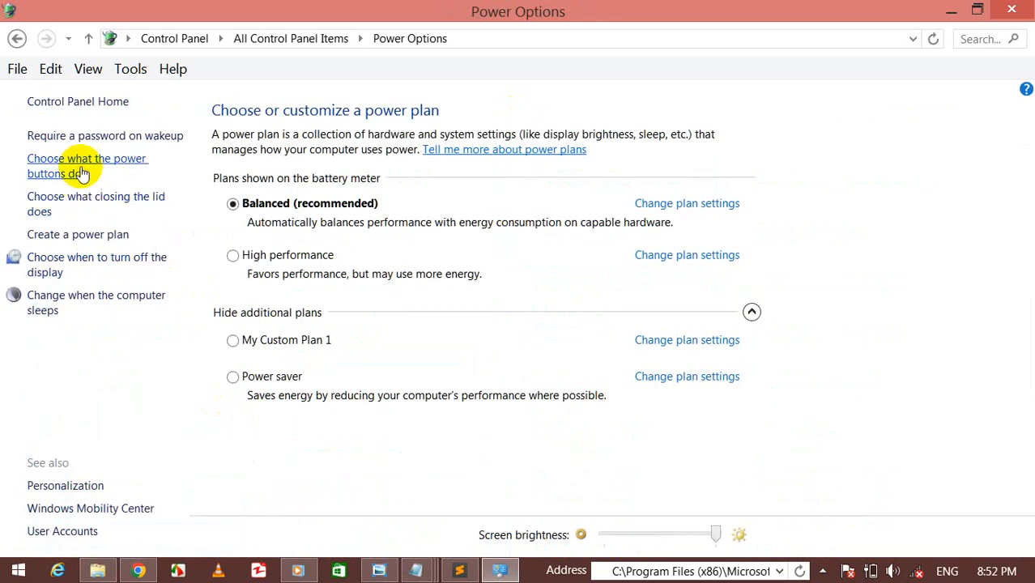
click(78, 171)
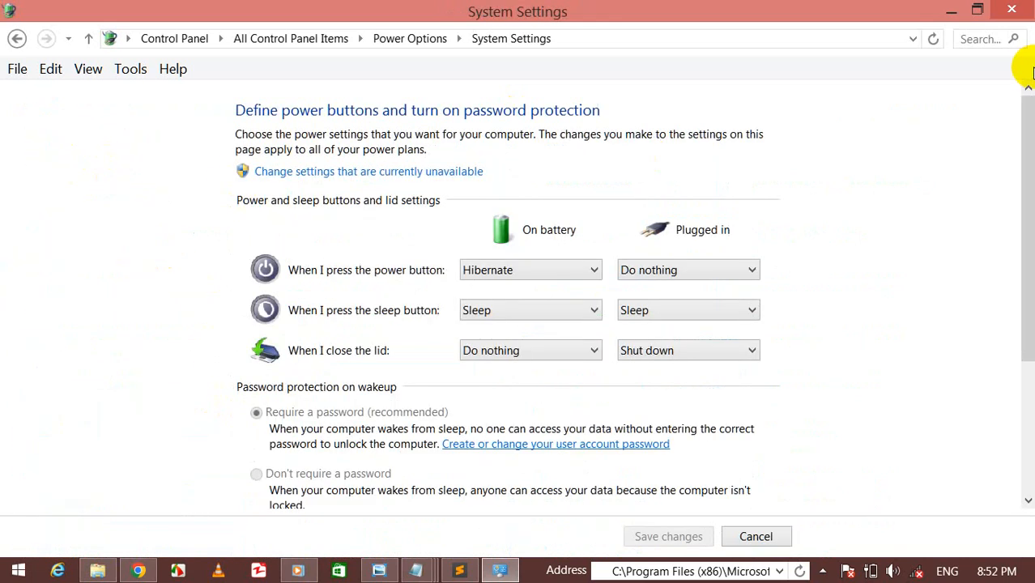
click(1011, 8)
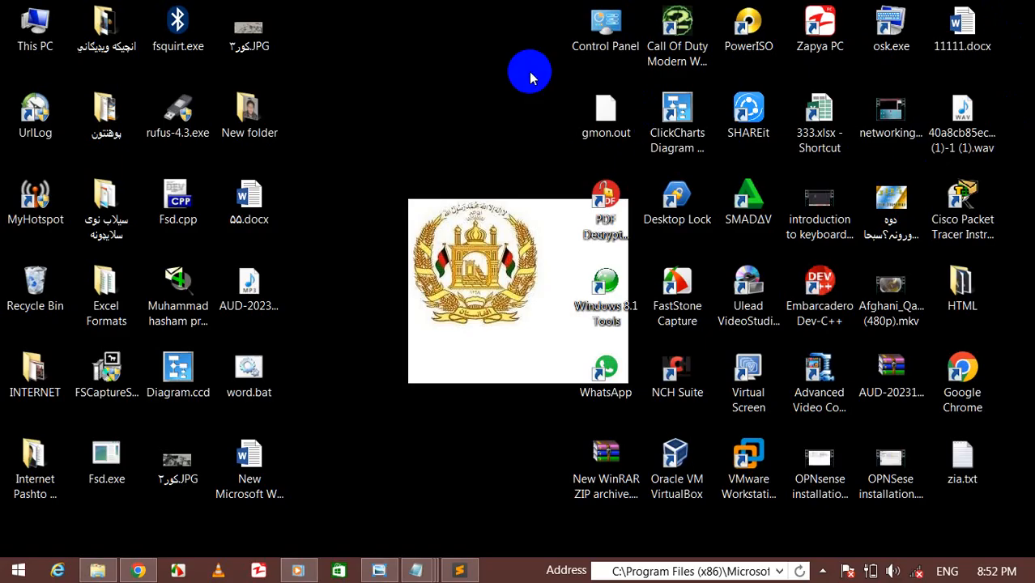
Step: Open Power Options by running powercfg.cpl
key(super+r)
text(p)
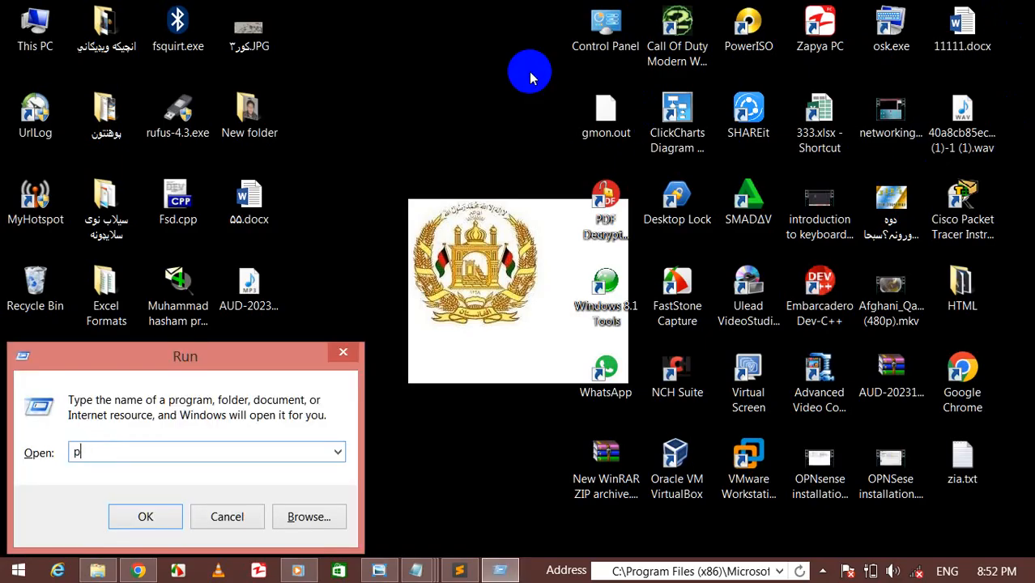
text(wrocfg)
key(BackSpace)
key(BackSpace)
key(BackSpace)
key(BackSpace)
key(BackSpace)
key(BackSpace)
text(owe)
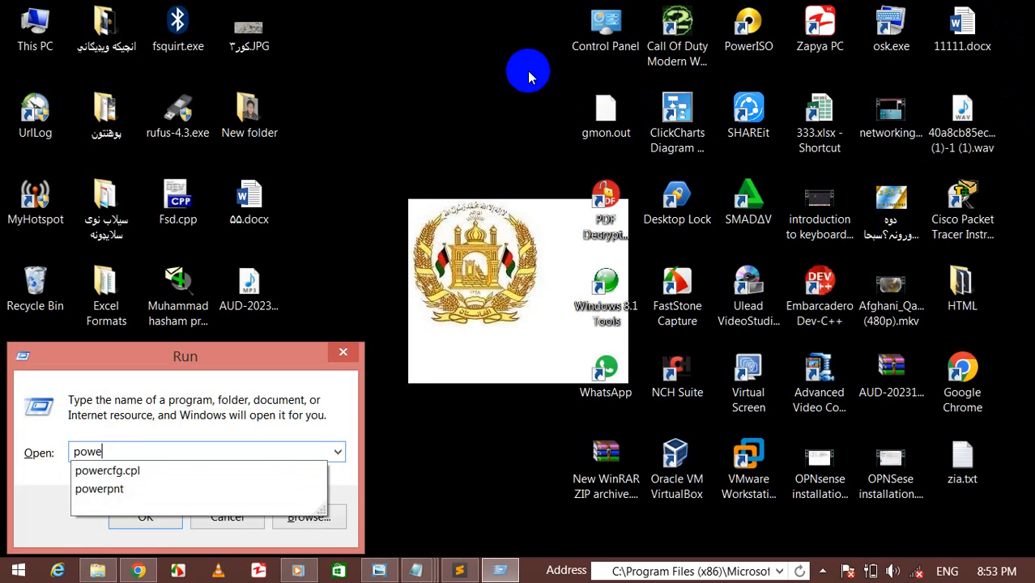
text(rcfg)
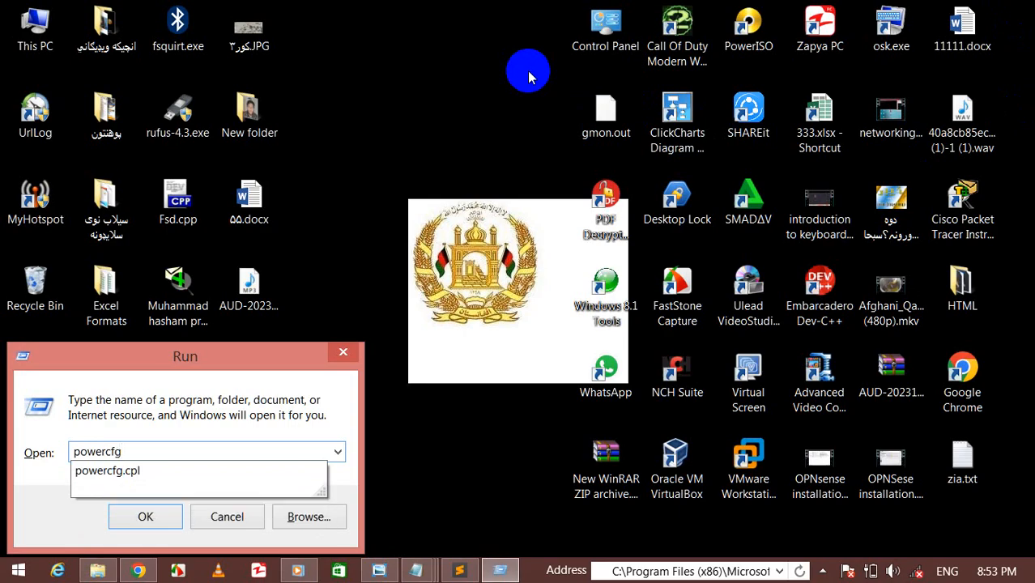
text(.cpl)
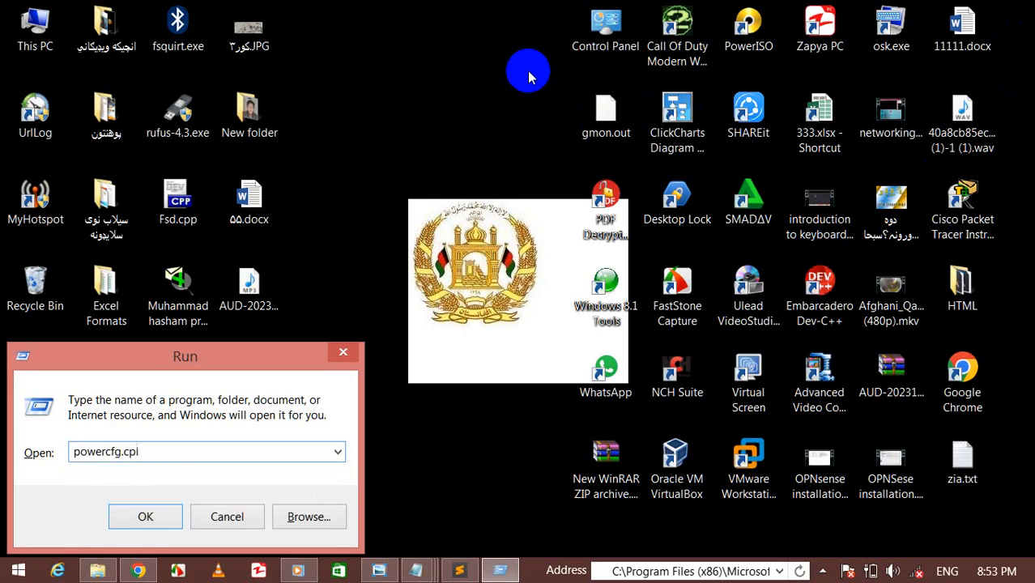
key(Return)
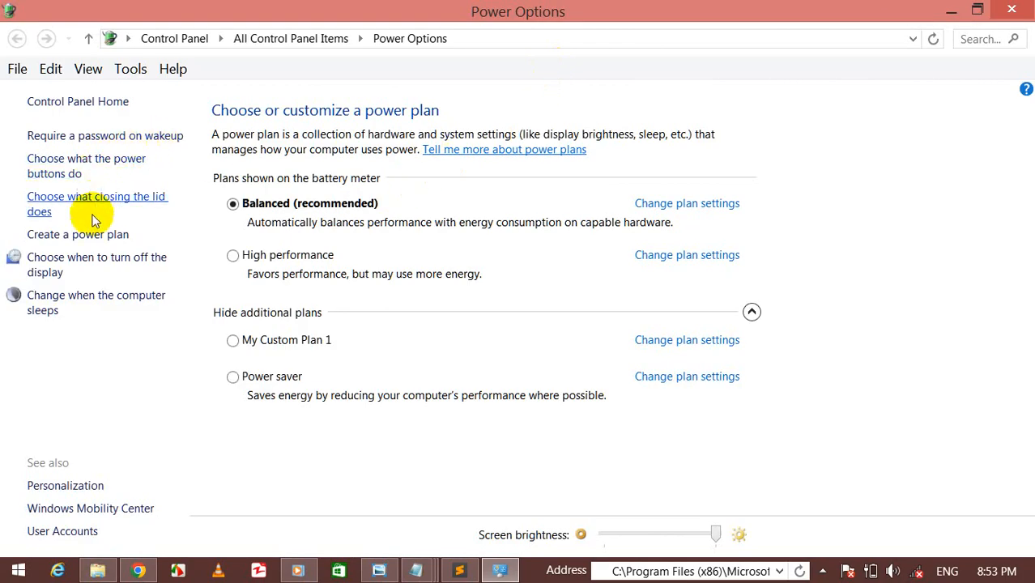
Step: Open the settings for what the power buttons do and unlock the currently unavailable settings
click(79, 161)
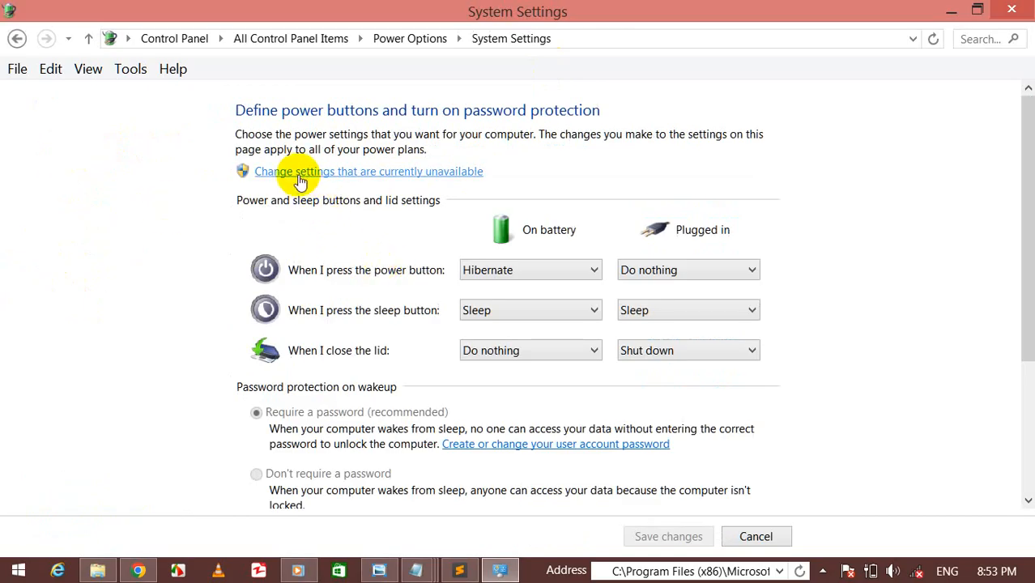
click(366, 171)
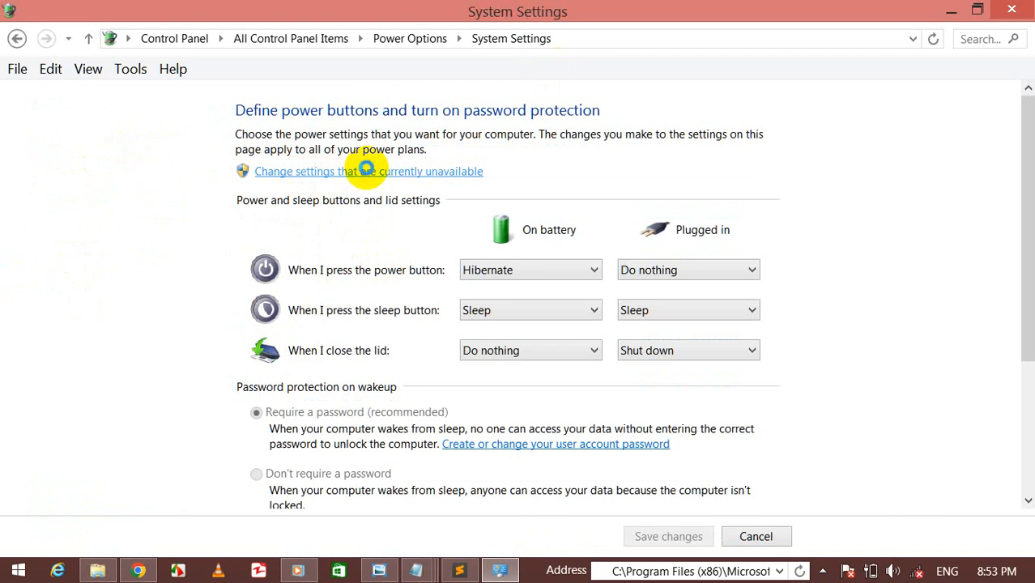
drag(1027, 122, 964, 366)
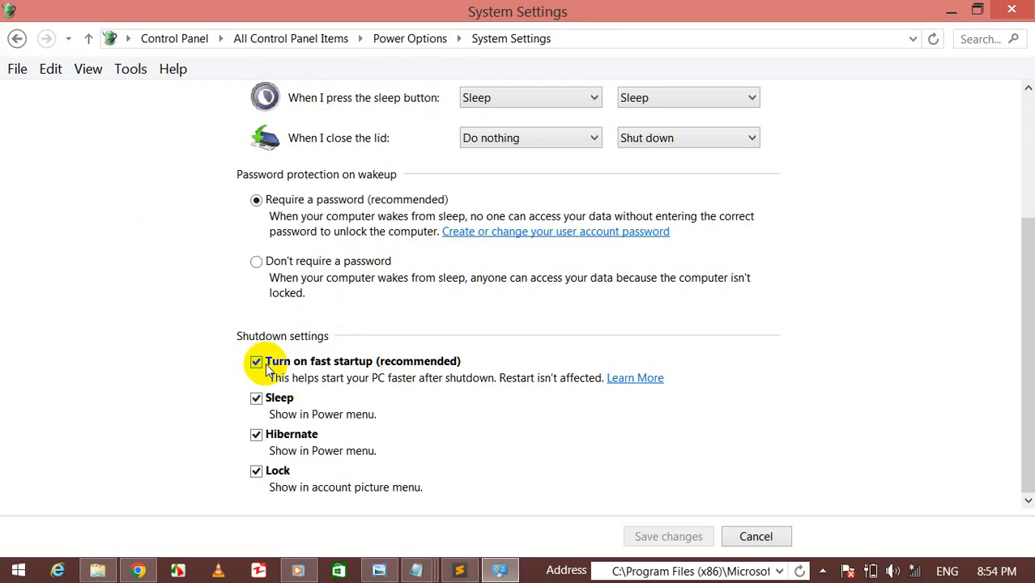
Step: Turn off Sleep, Hibernate and Lock in the shutdown settings, save the changes and close the window
click(260, 398)
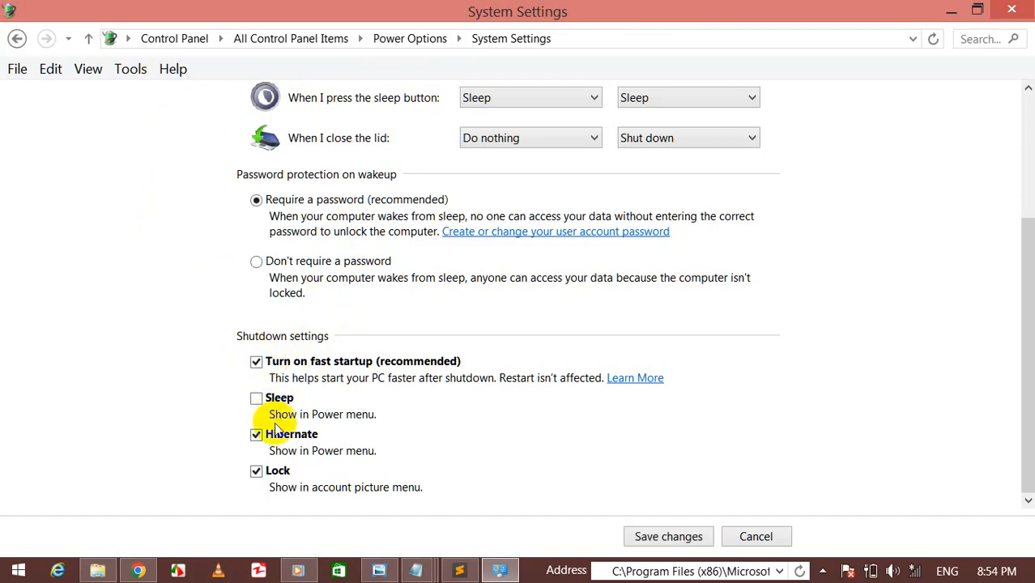
click(275, 436)
click(255, 470)
click(658, 536)
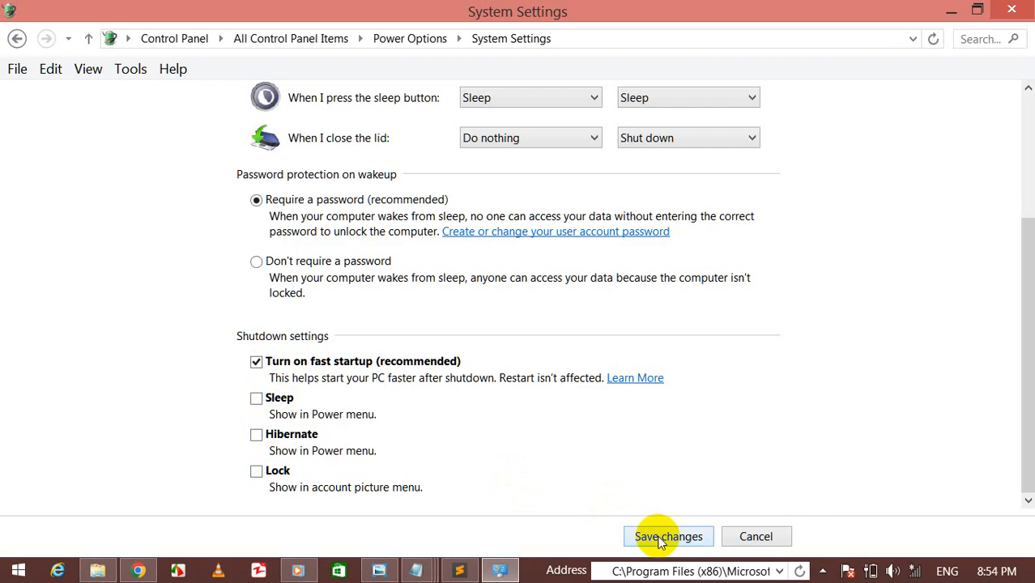
click(1012, 9)
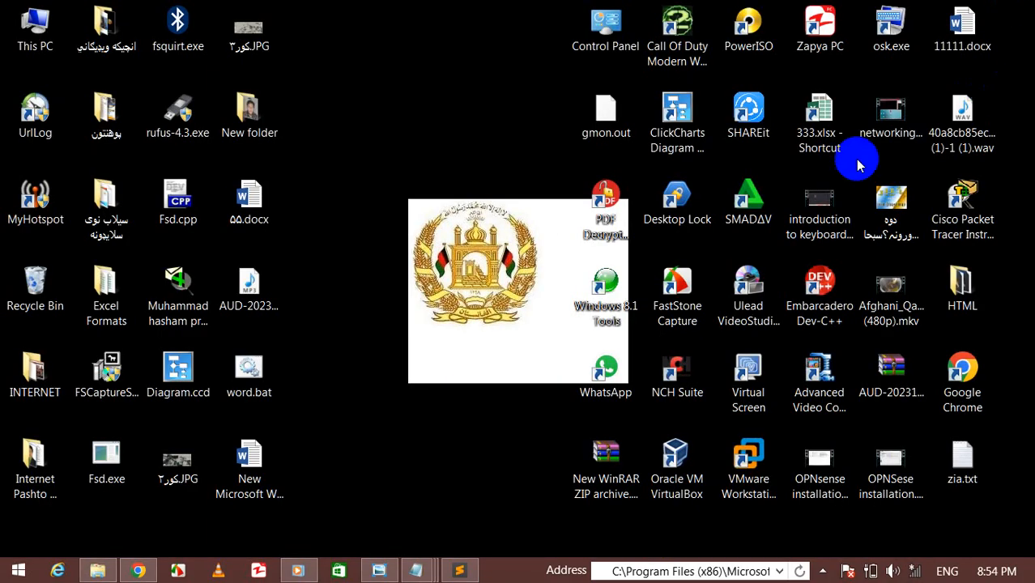
Step: Check the Shut down or sign out choices again after the settings change
right_click(16, 569)
mouse_move(78, 539)
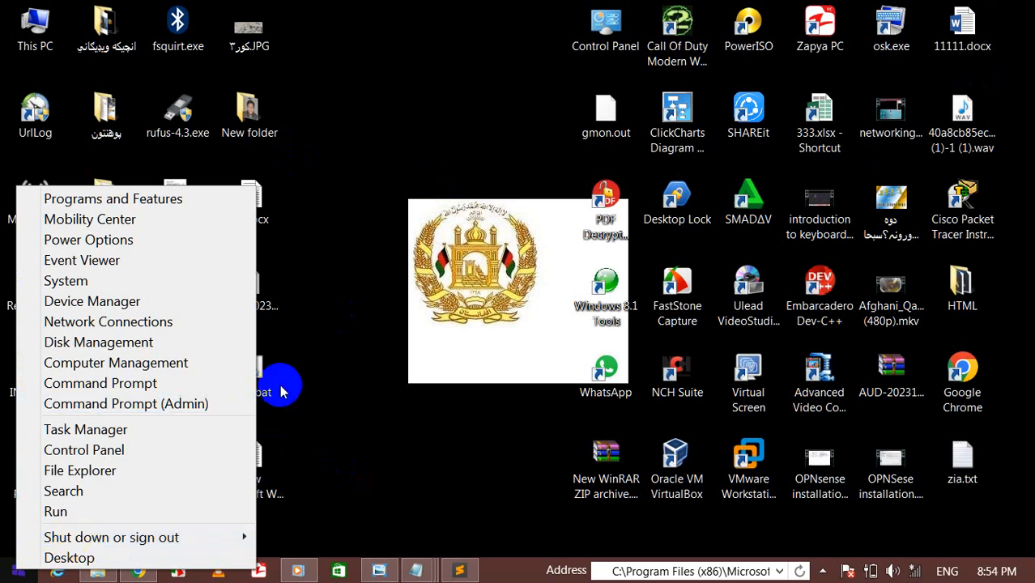
click(409, 350)
Step: Run powercfg.cpl again and go to the shutdown settings among the options for what the power buttons do
key(super+r)
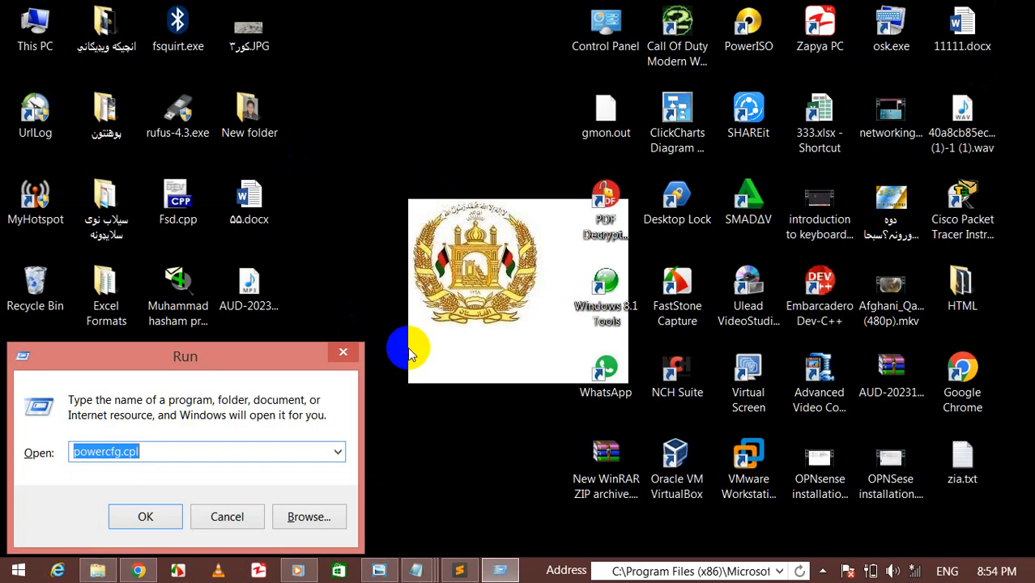
key(Return)
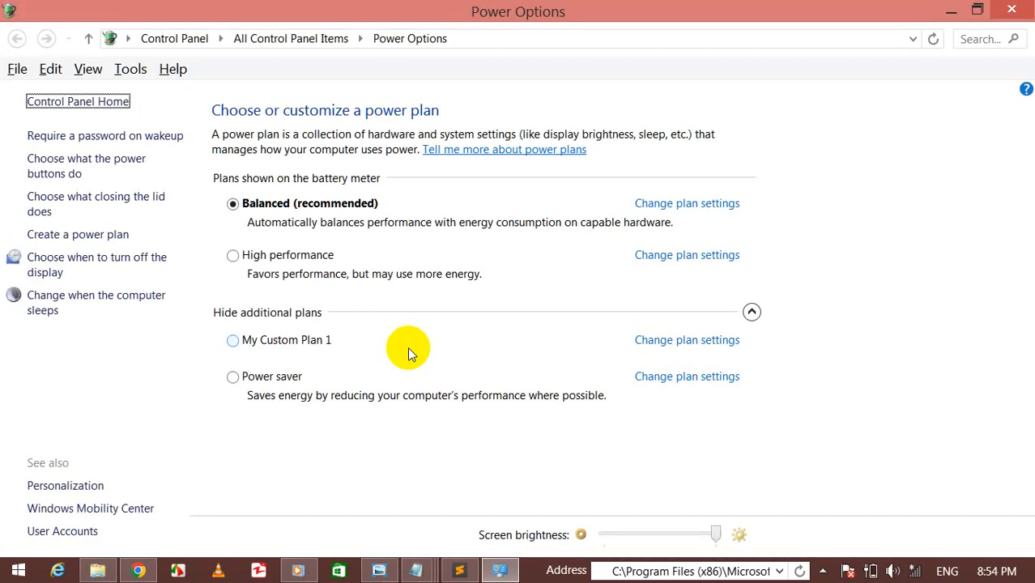
click(89, 160)
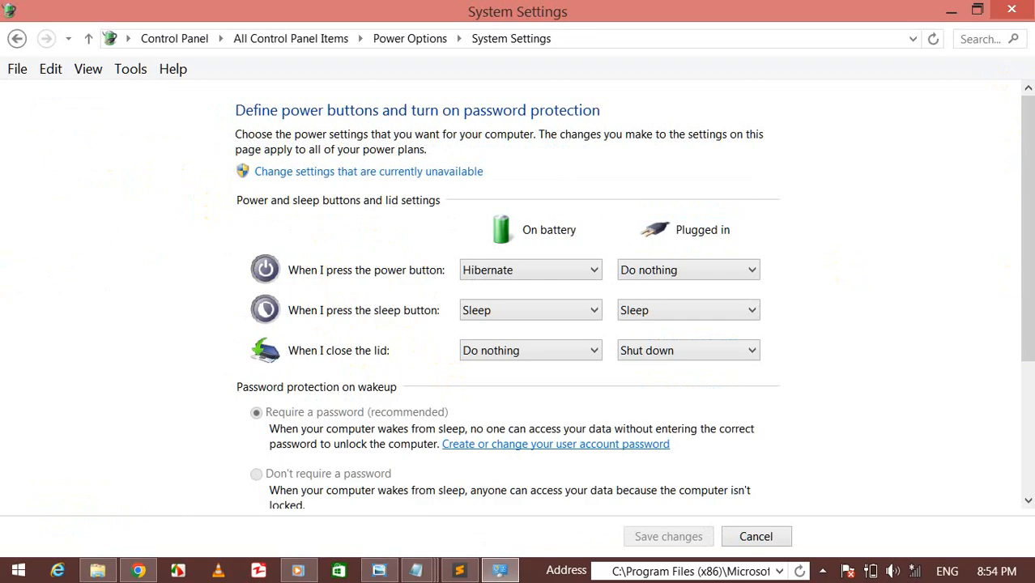
scroll(559, 395, down, 5)
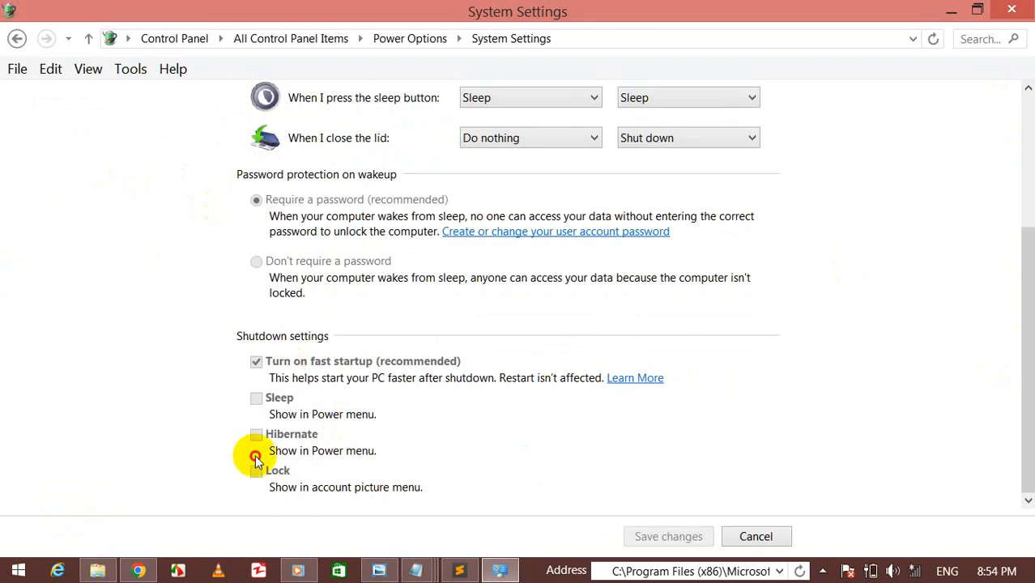
Step: Unlock the currently unavailable power button settings and go back to the shutdown settings
scroll(256, 444, up, 5)
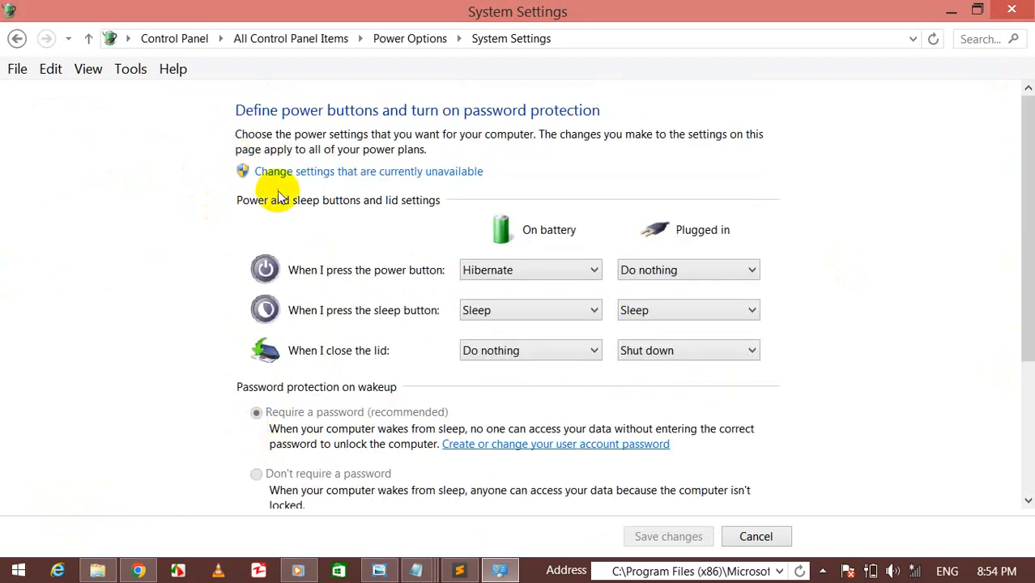
click(303, 172)
scroll(306, 182, down, 5)
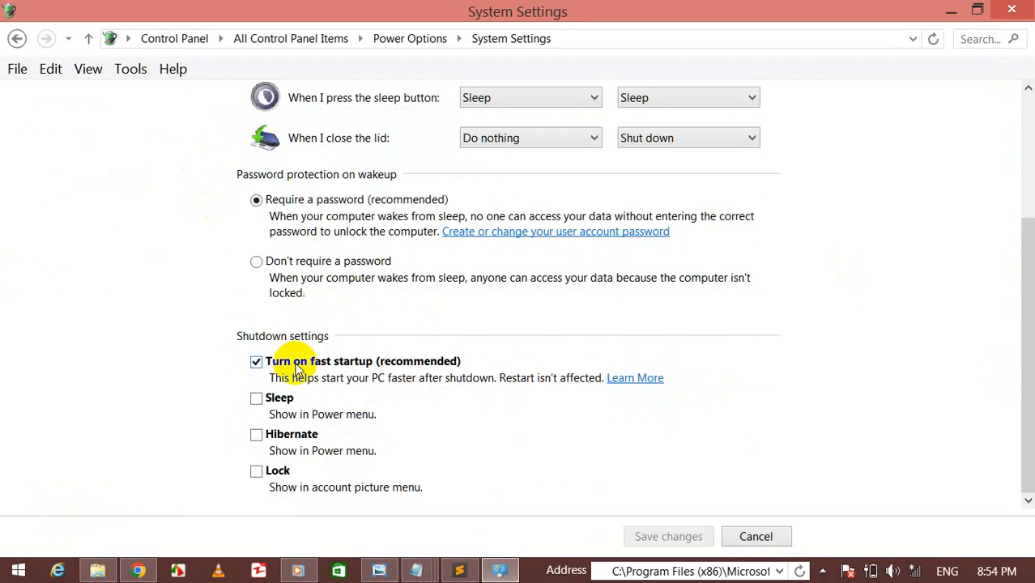
Step: Turn on Sleep, Hibernate and Lock in the shutdown settings, save the changes and close the power options
click(258, 398)
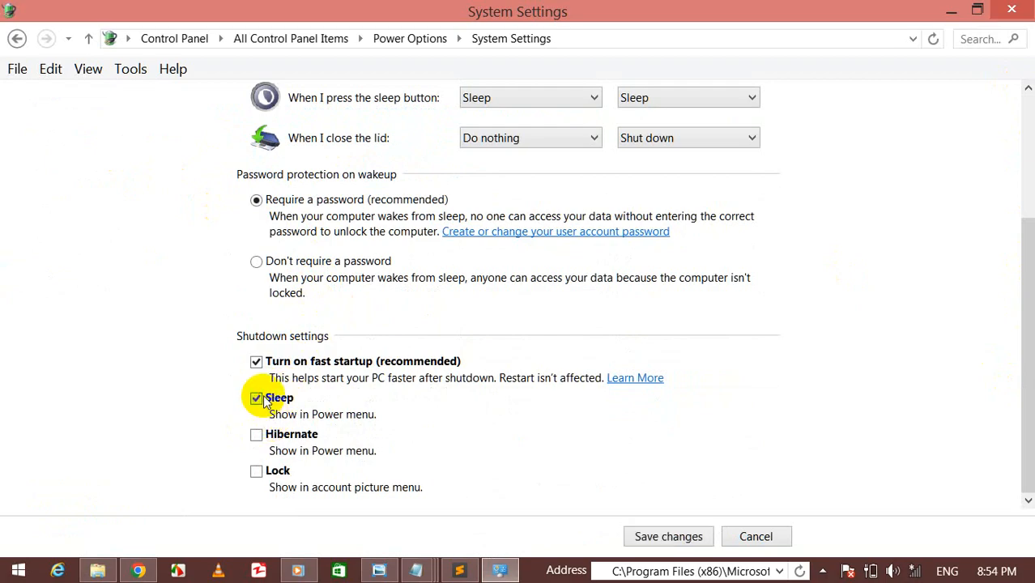
click(258, 434)
click(273, 479)
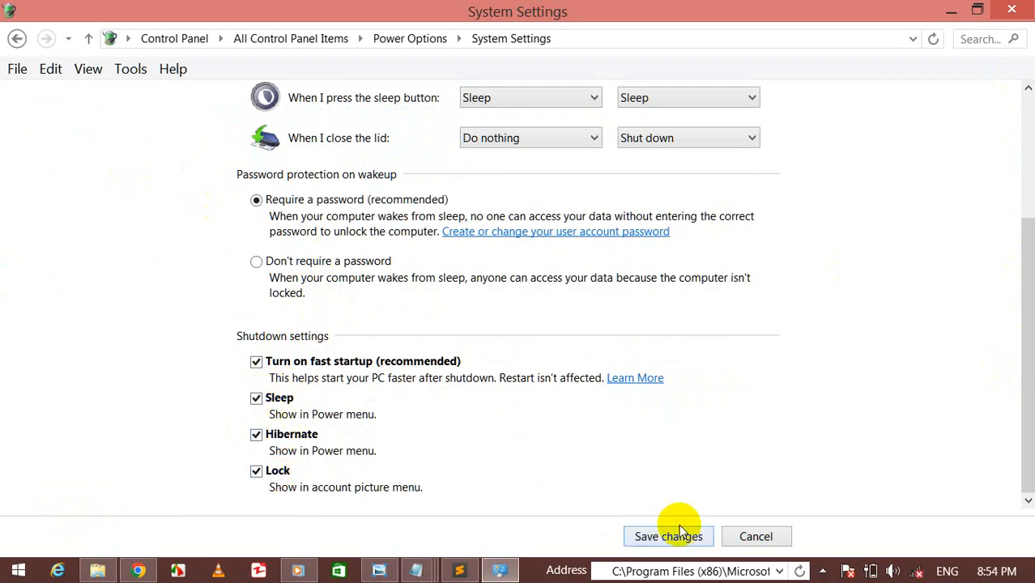
click(684, 536)
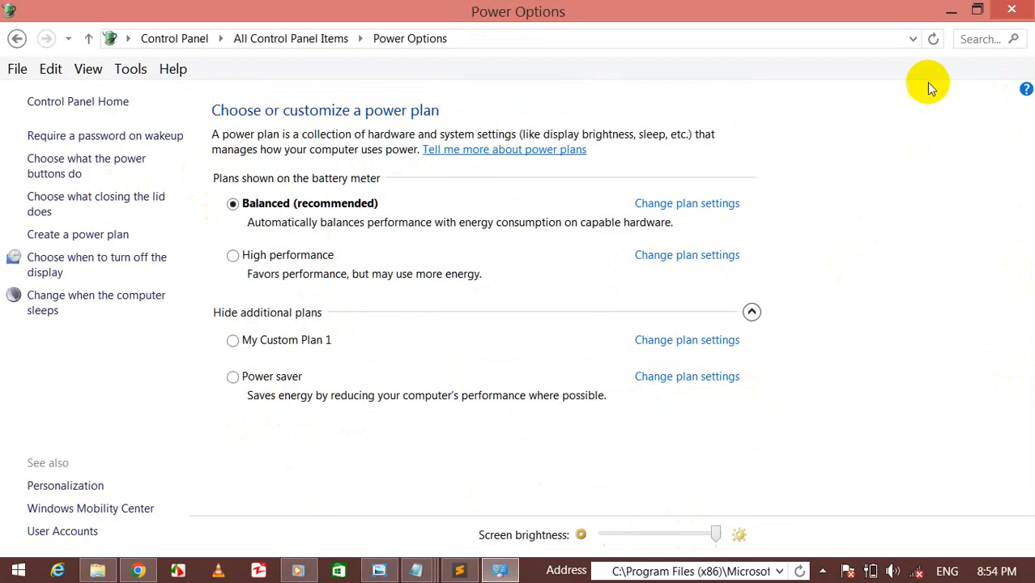
click(1011, 9)
Step: Check which Shut down or sign out choices are offered after Sleep, Hibernate and Lock are restored
right_click(24, 571)
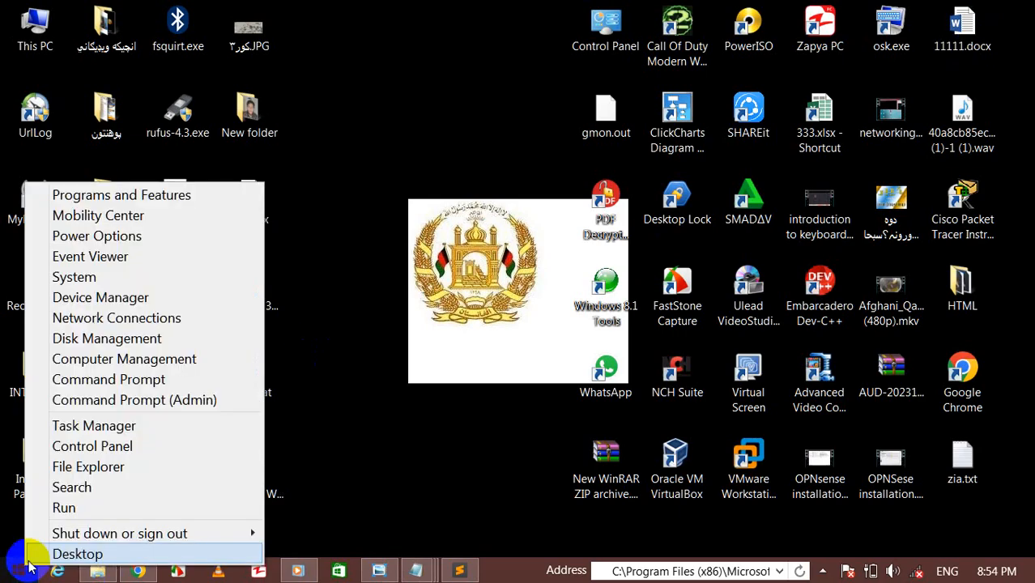
mouse_move(32, 534)
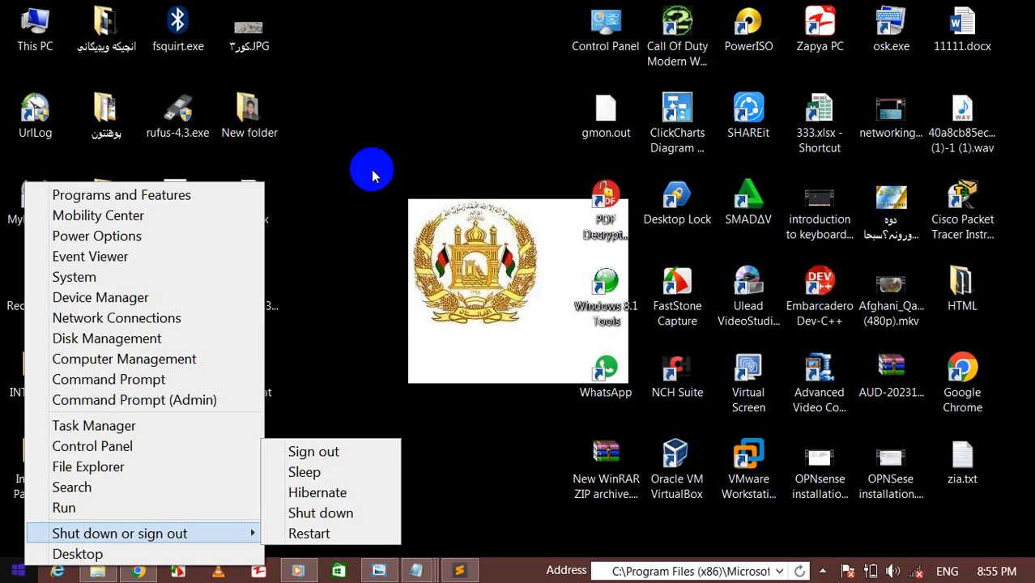
click(372, 176)
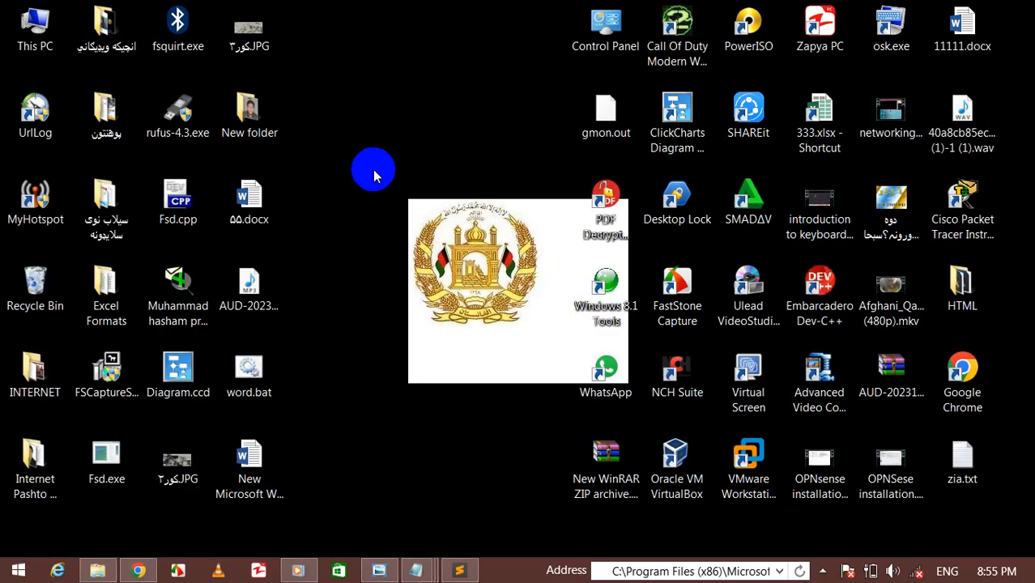
Step: Start creating a new shortcut on the desktop
right_click(381, 120)
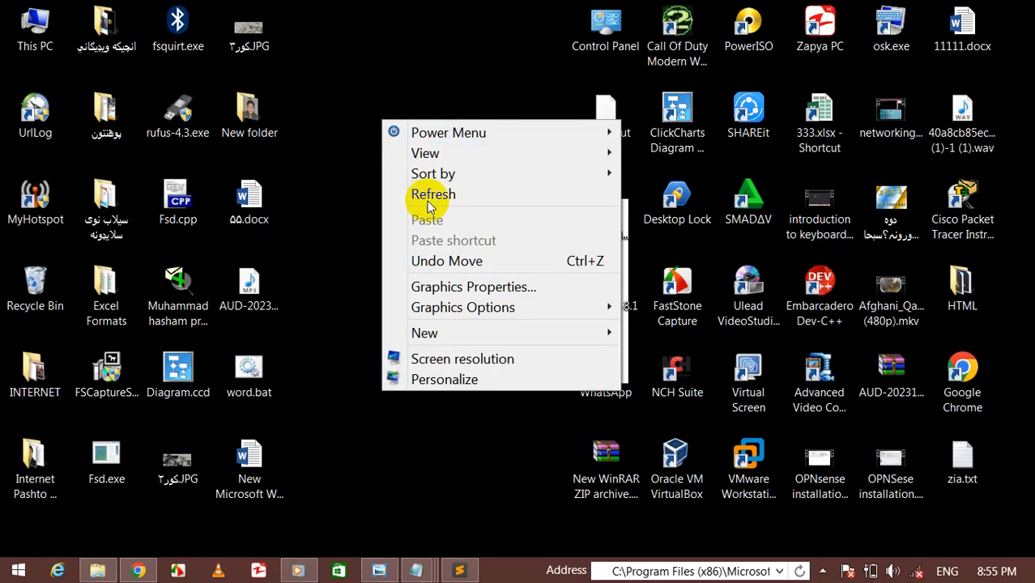
mouse_move(465, 340)
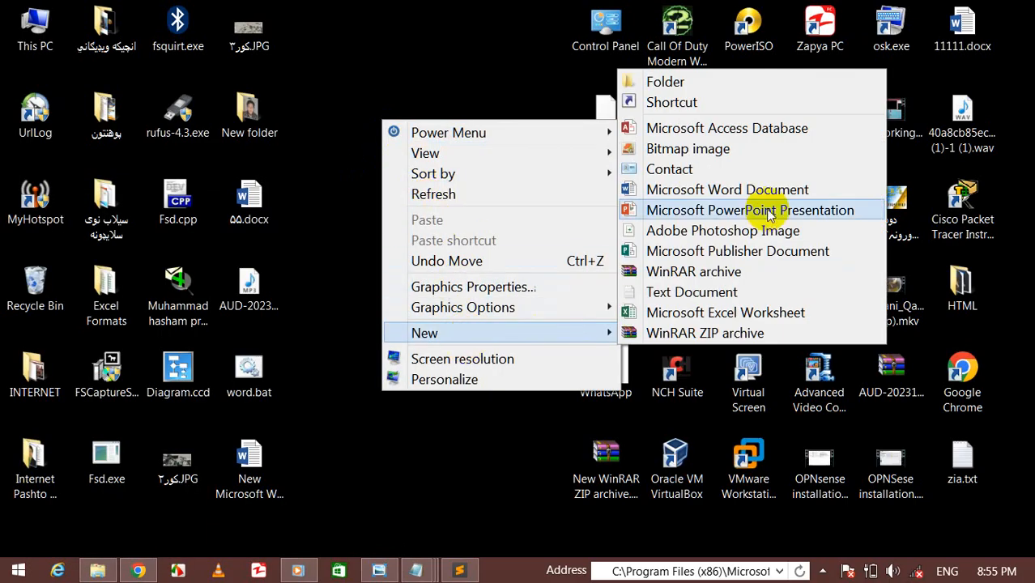
click(653, 104)
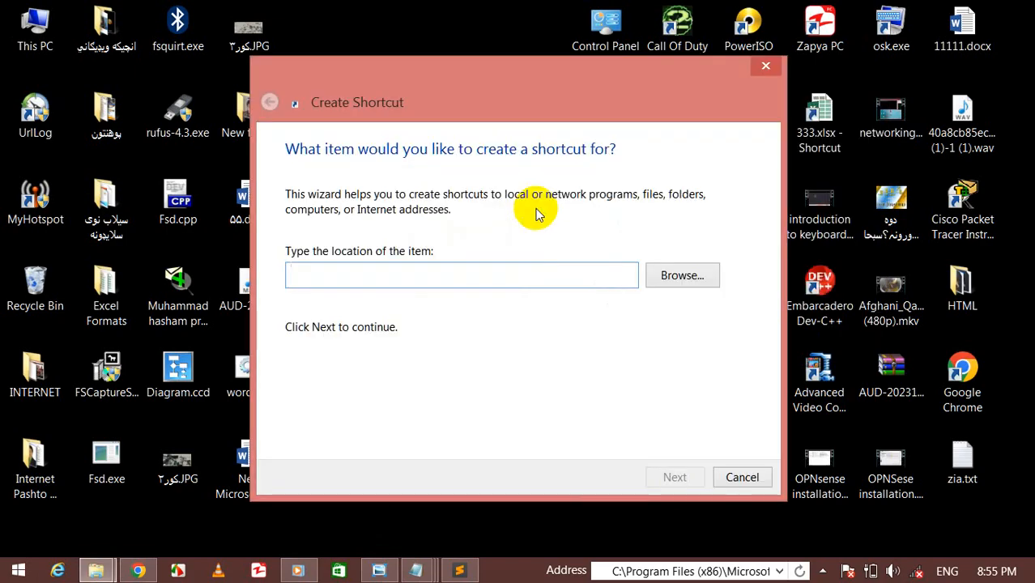
Step: Switch to shurtcut creating.txt in Notepad and review its hibernate, shutdown, sleep and restart commands
click(416, 569)
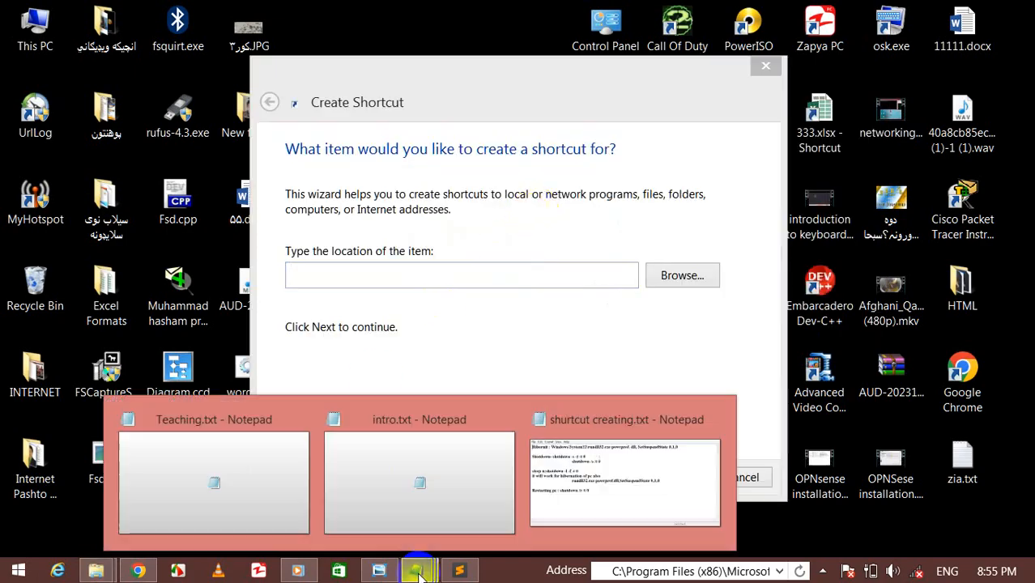
click(628, 464)
drag(84, 95, 127, 102)
drag(113, 142, 166, 165)
drag(119, 213, 137, 212)
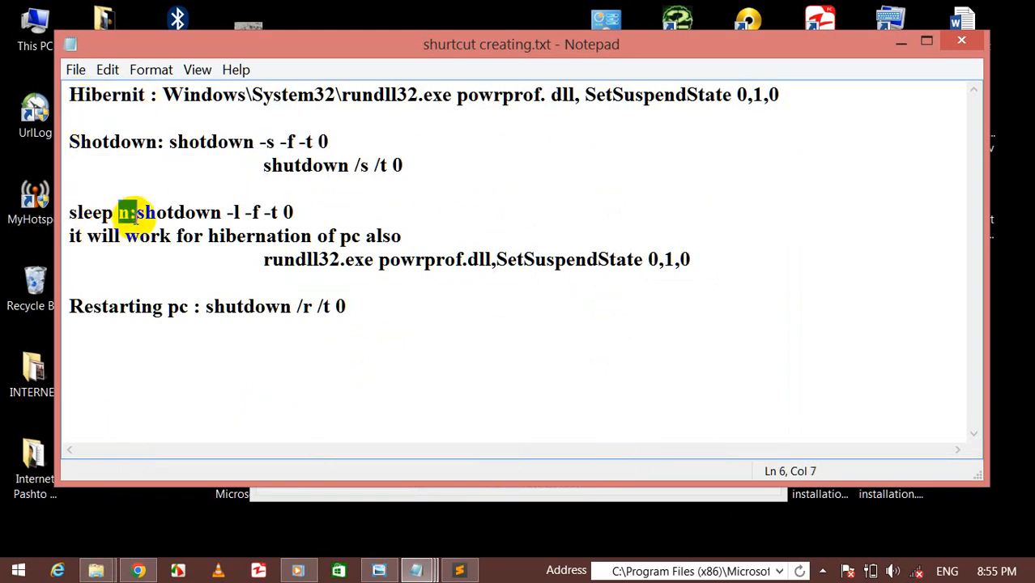
drag(137, 307, 119, 307)
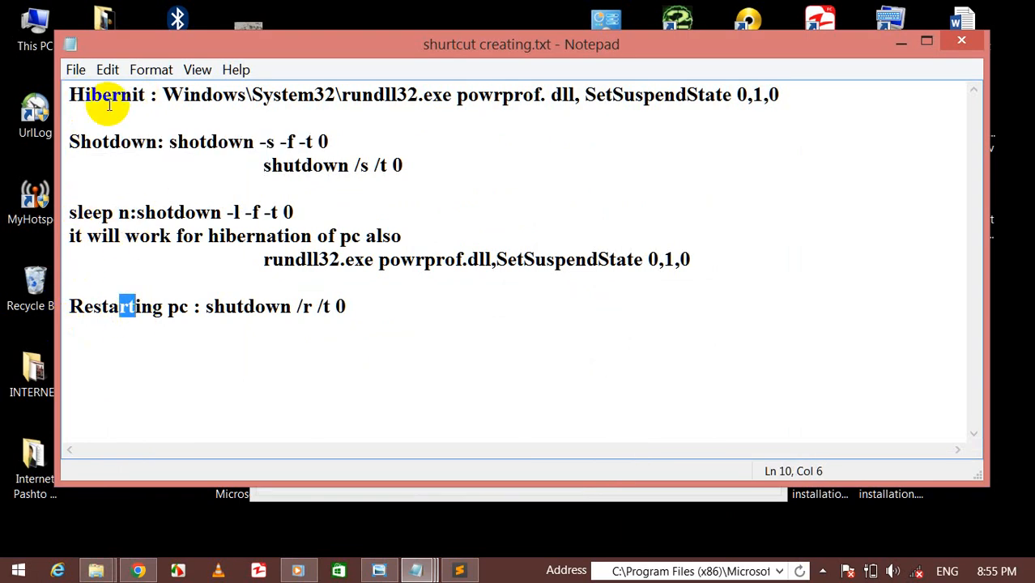
drag(83, 93, 91, 94)
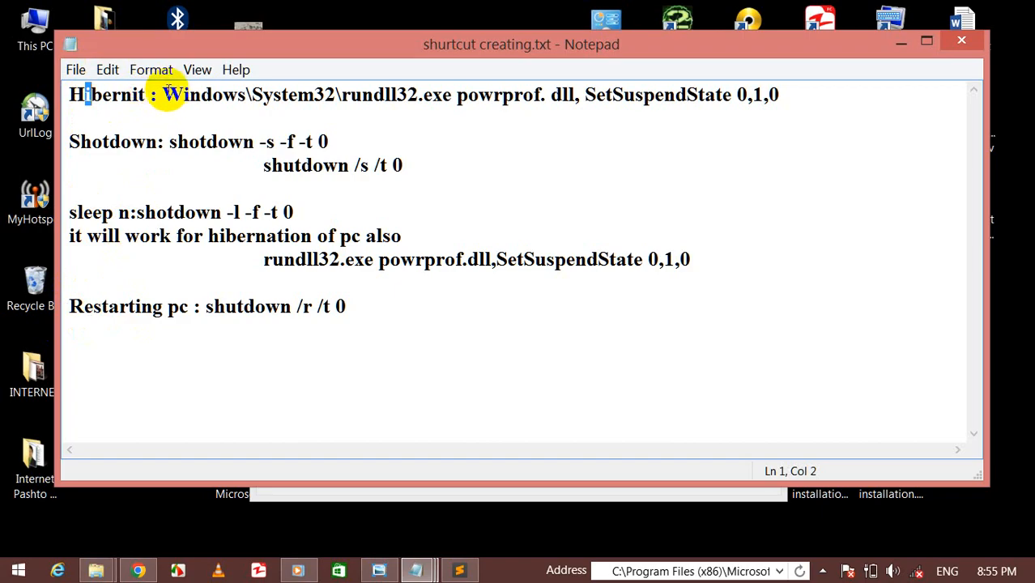
Step: Examine the Hibernit command in the notes, especially the part starting at rundll32.exe, and return to the shortcut wizard
drag(161, 95, 788, 97)
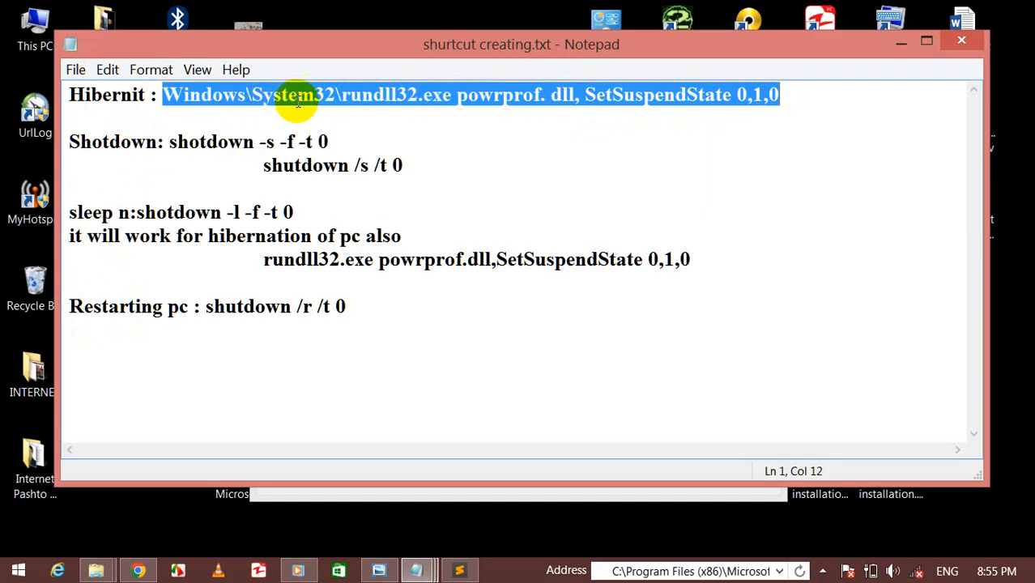
drag(341, 95, 793, 105)
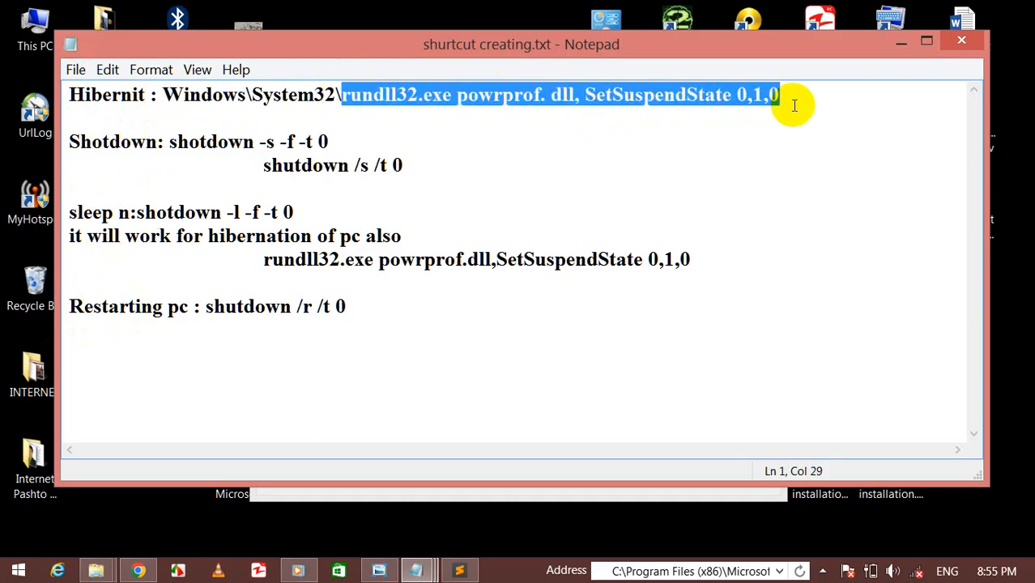
click(342, 95)
drag(342, 95, 733, 102)
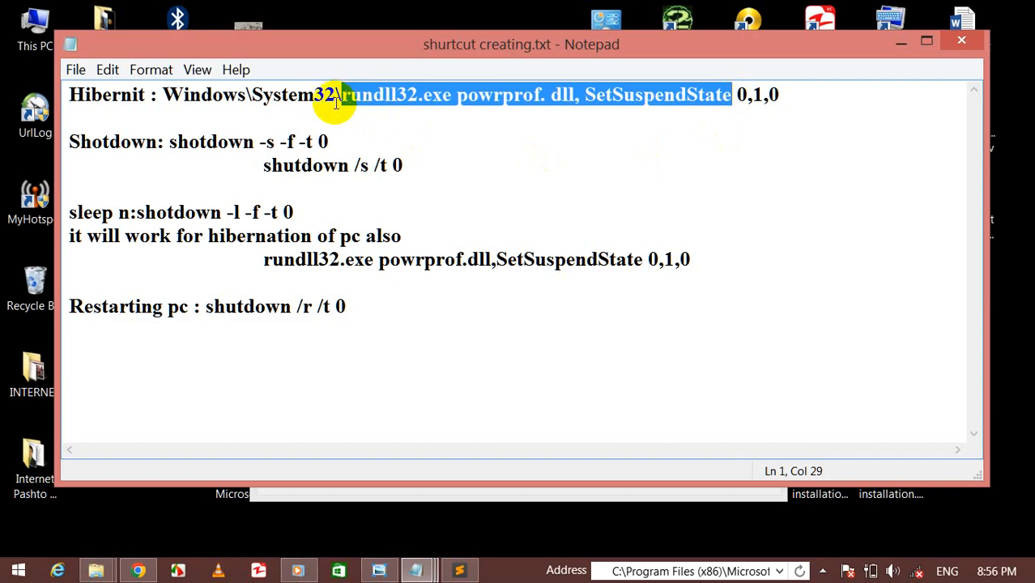
click(901, 41)
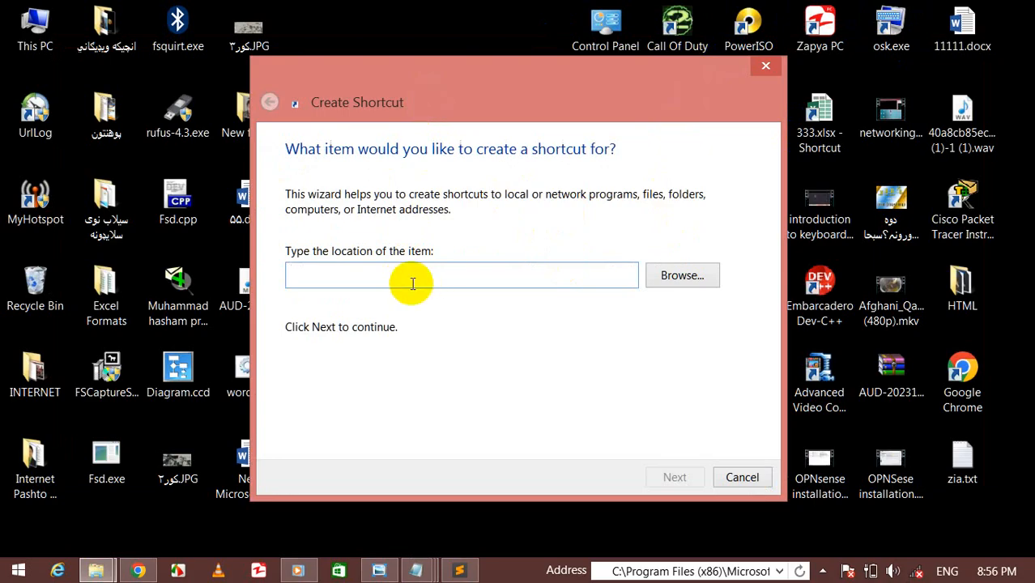
Step: Copy "rundll32.exe powrprof. dll, SetSuspendState" from the Hibernit line of shurtcut creating.txt in Notepad
click(459, 570)
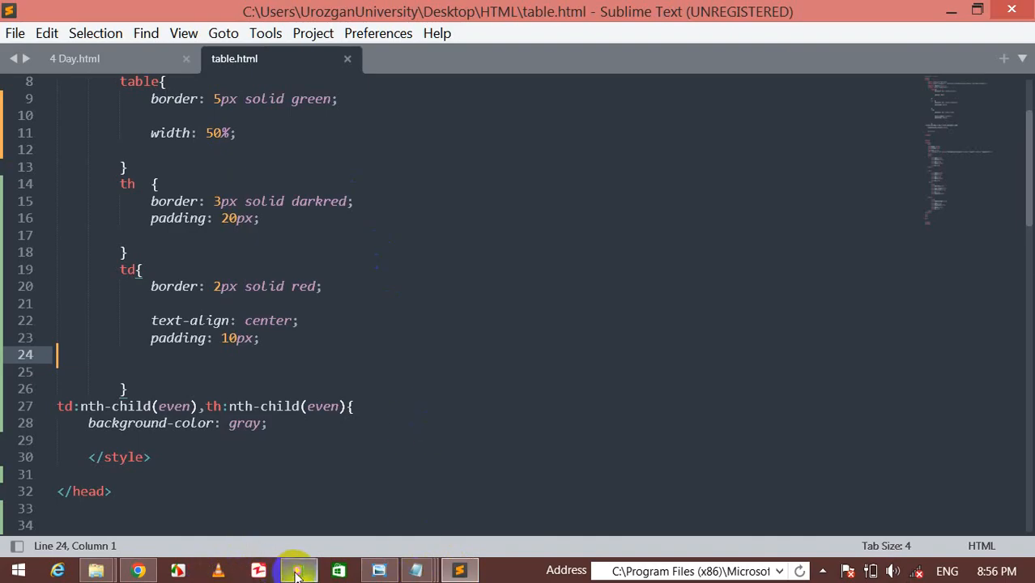
mouse_move(415, 576)
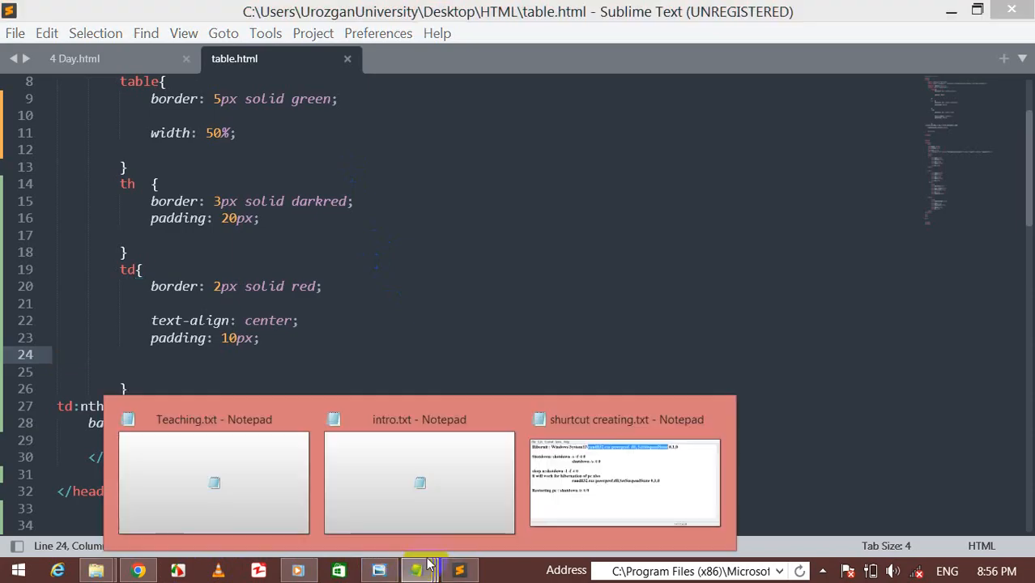
click(619, 481)
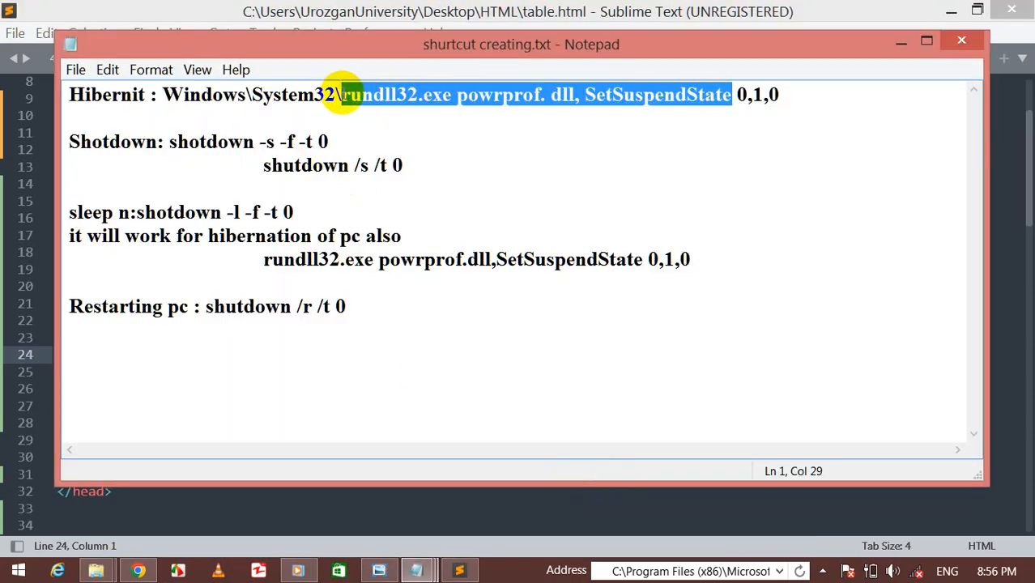
drag(341, 95, 738, 92)
key(ctrl+c)
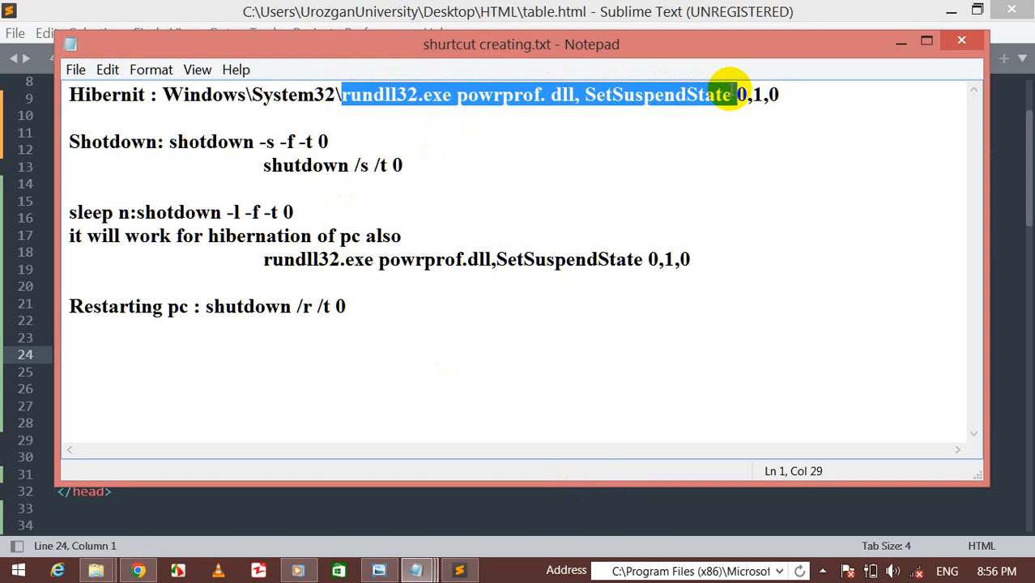
Step: Return to the shortcut wizard, paste the copied command as the item's location and continue to the naming page
click(902, 40)
click(940, 15)
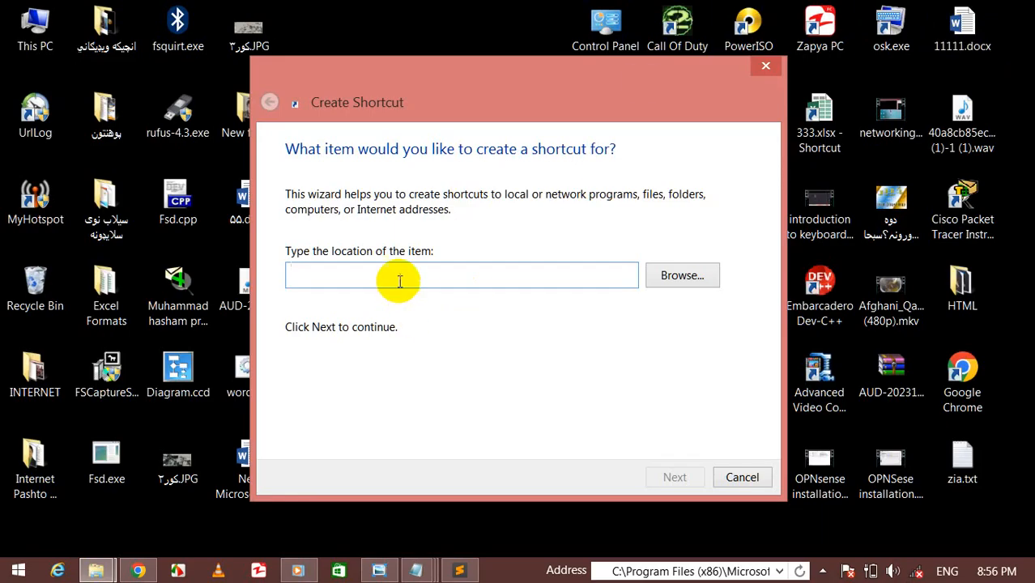
key(ctrl+v)
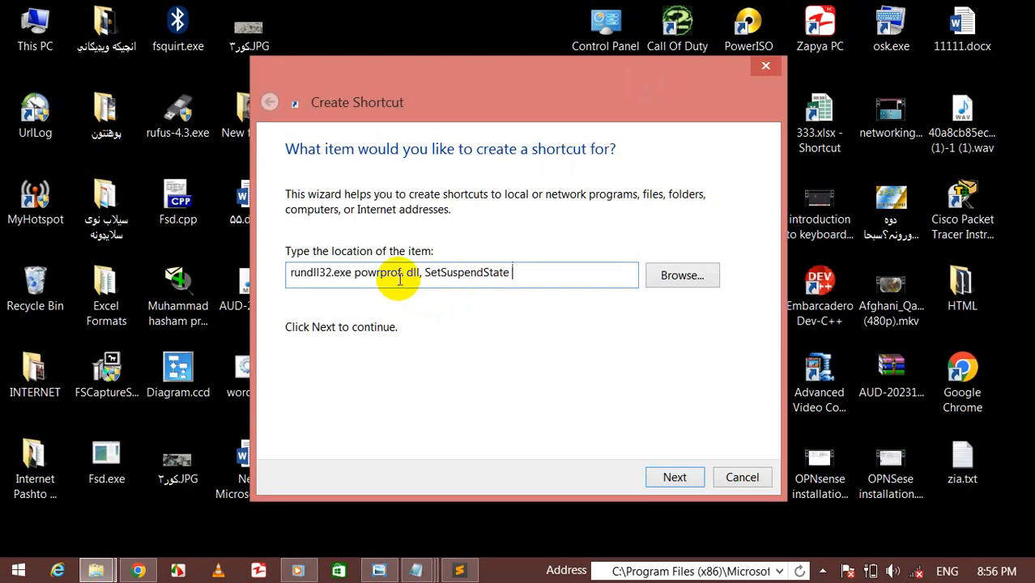
click(442, 272)
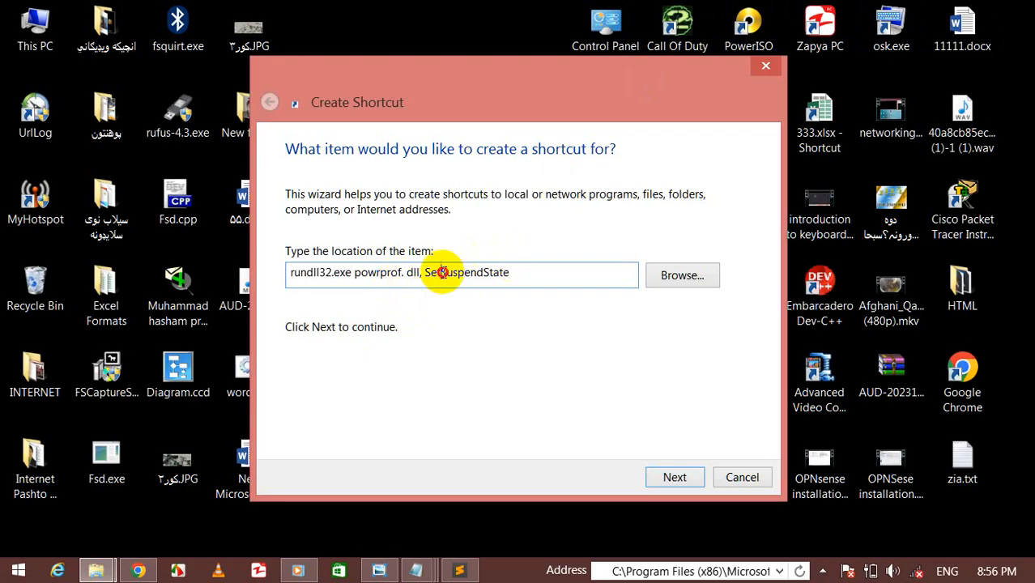
drag(423, 272, 492, 272)
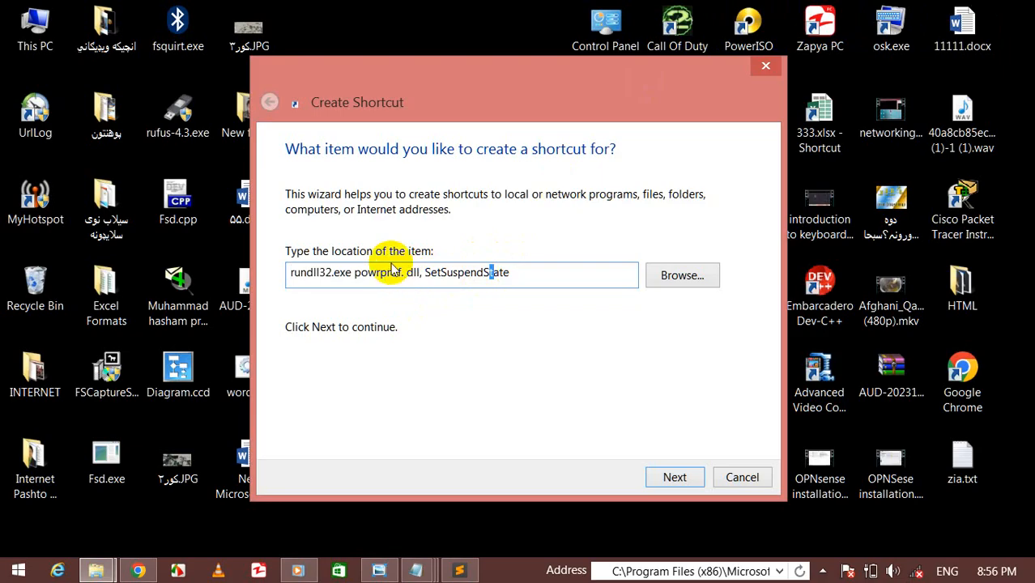
click(681, 479)
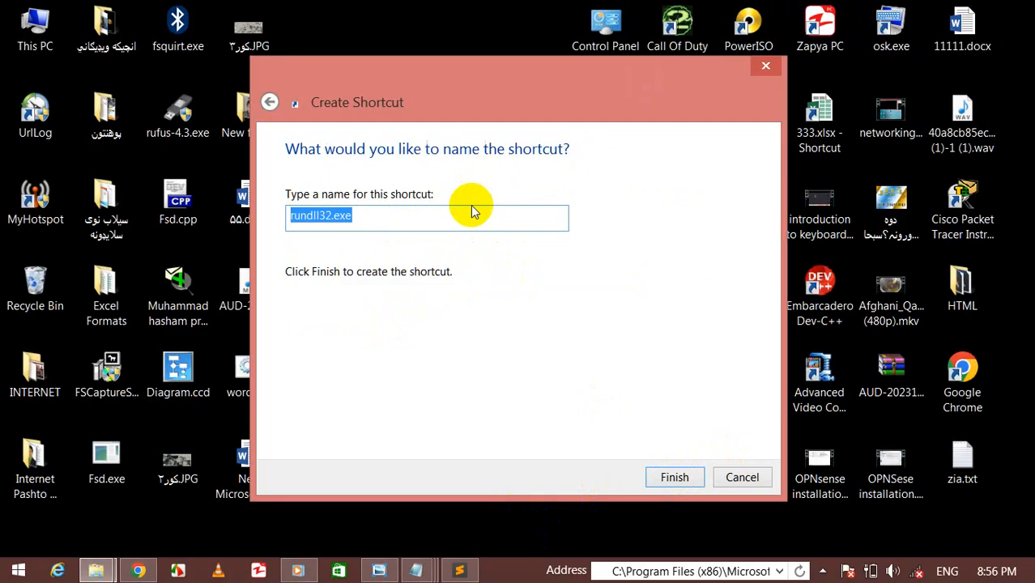
Step: Name the shortcut Hibernet and finish creating it
text(Hibe)
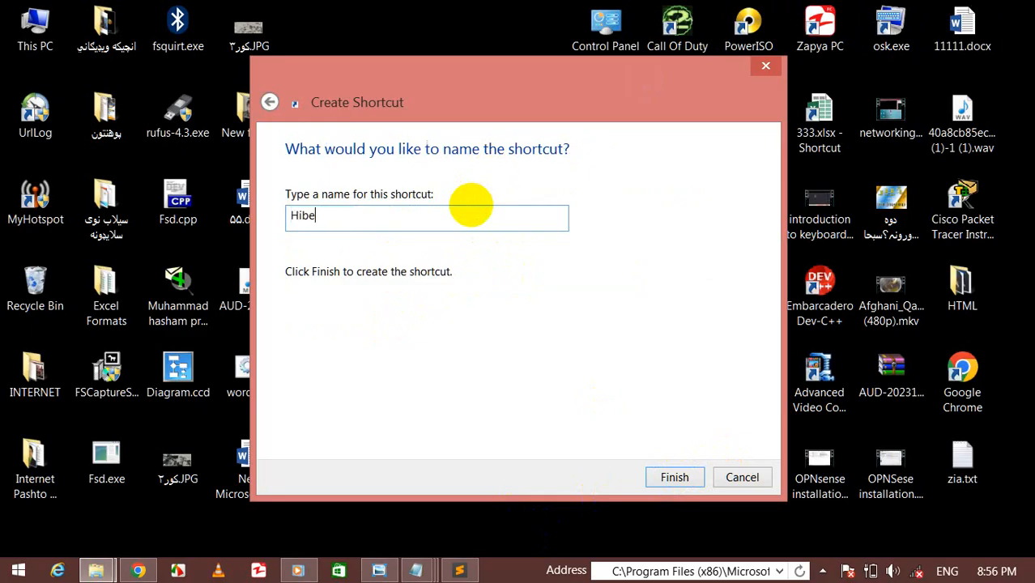
text(rnet)
click(470, 205)
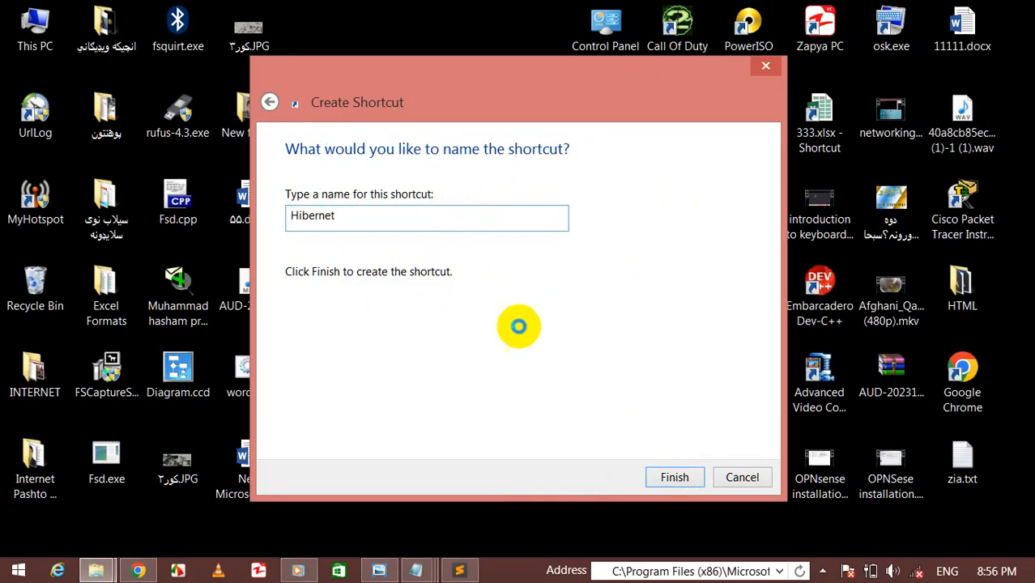
key(Return)
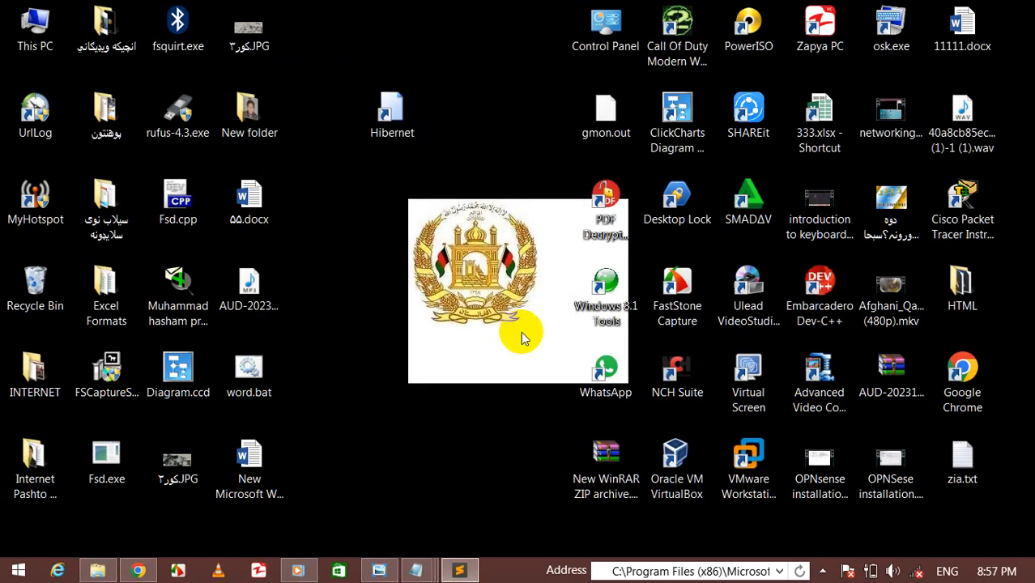
Step: Move the Hibernet shortcut to a free place in the desktop's first row of icons and select it
drag(392, 122, 455, 63)
right_click(360, 83)
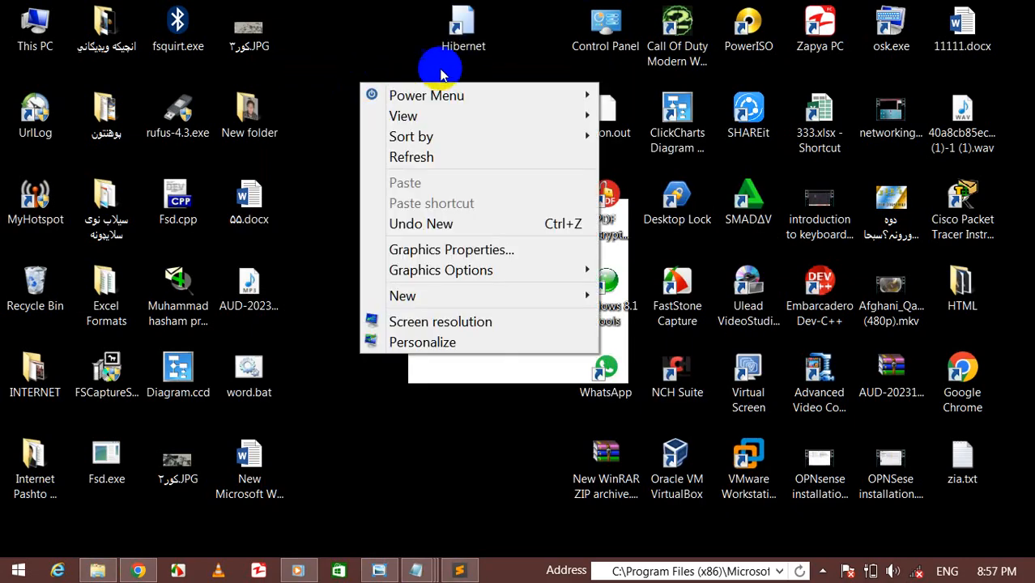
click(386, 60)
click(460, 26)
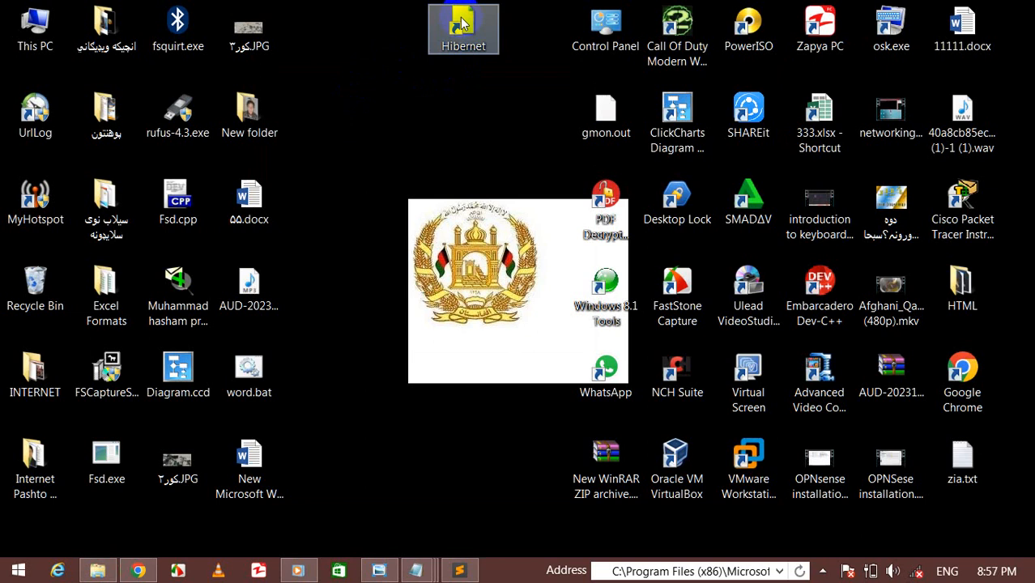
click(415, 116)
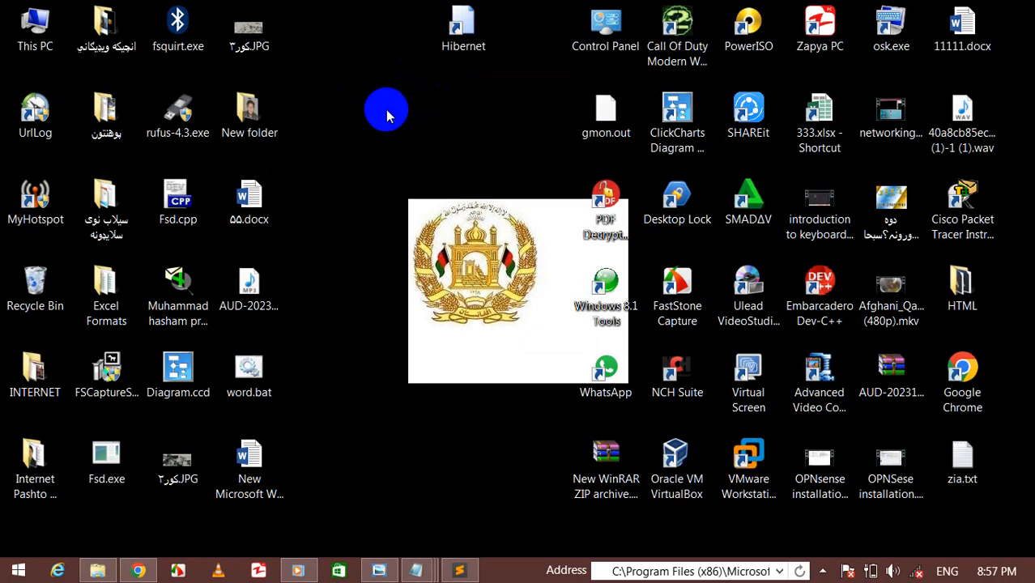
click(455, 30)
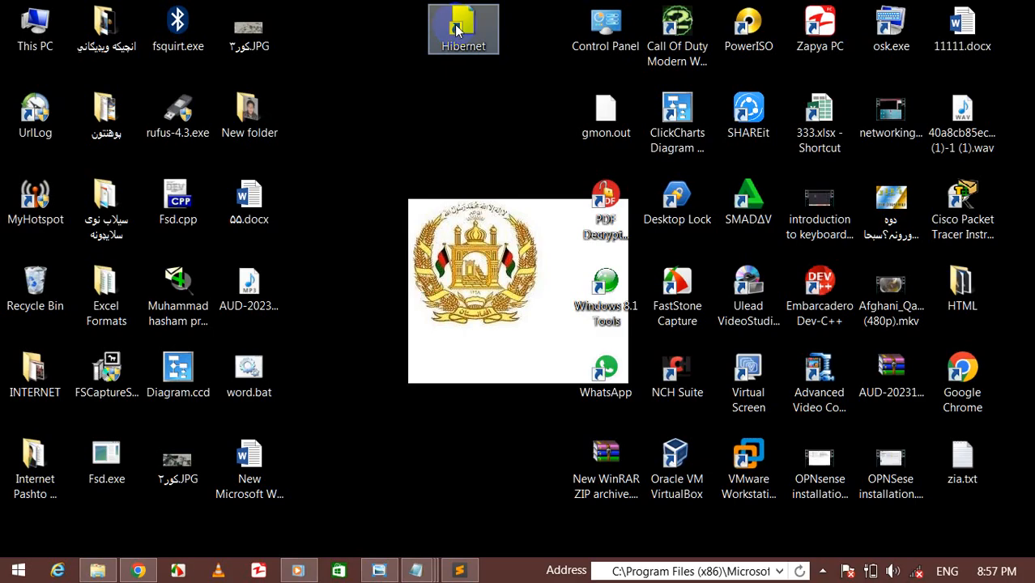
Step: Assign the shortcut key Ctrl + Alt + H to the Hibernet desktop shortcut in its properties and save it
right_click(454, 27)
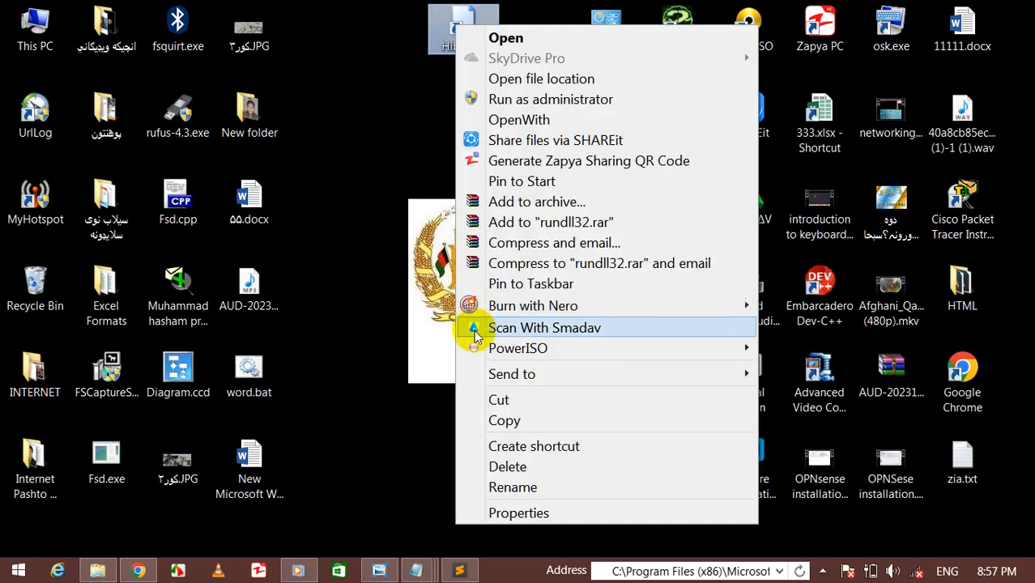
click(496, 512)
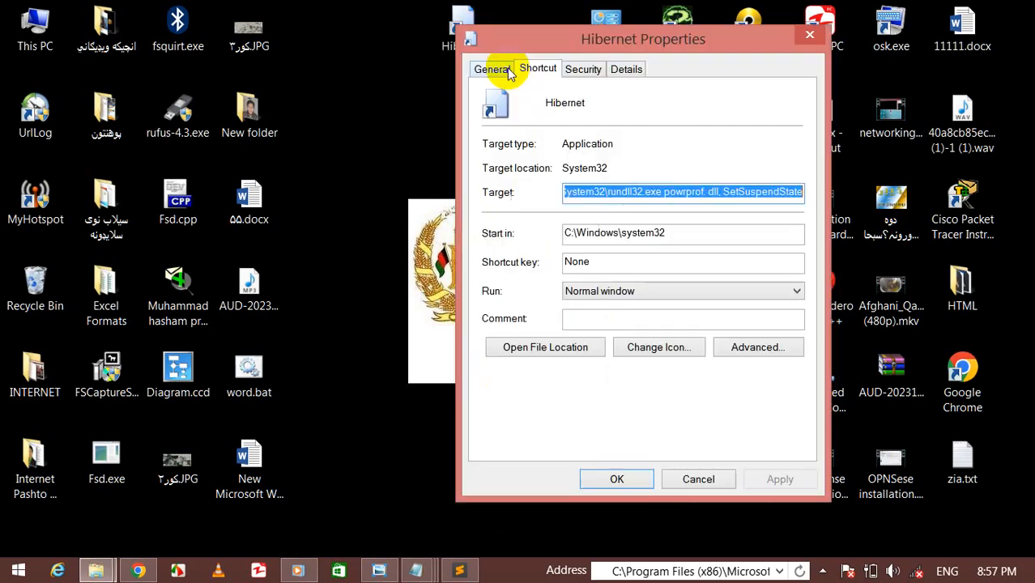
click(609, 262)
key(ctrl+alt)
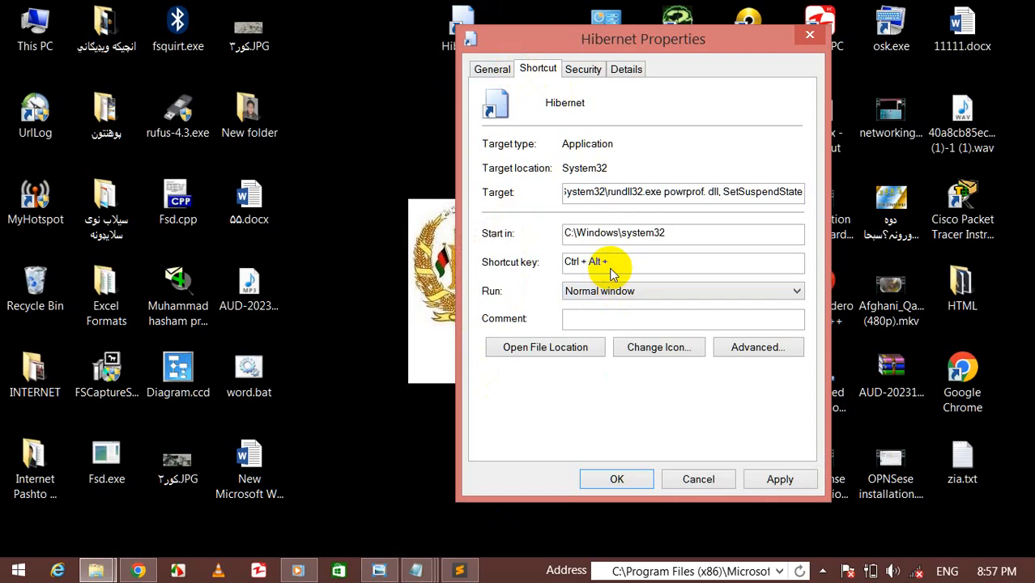
key(ctrl+alt+h)
click(633, 477)
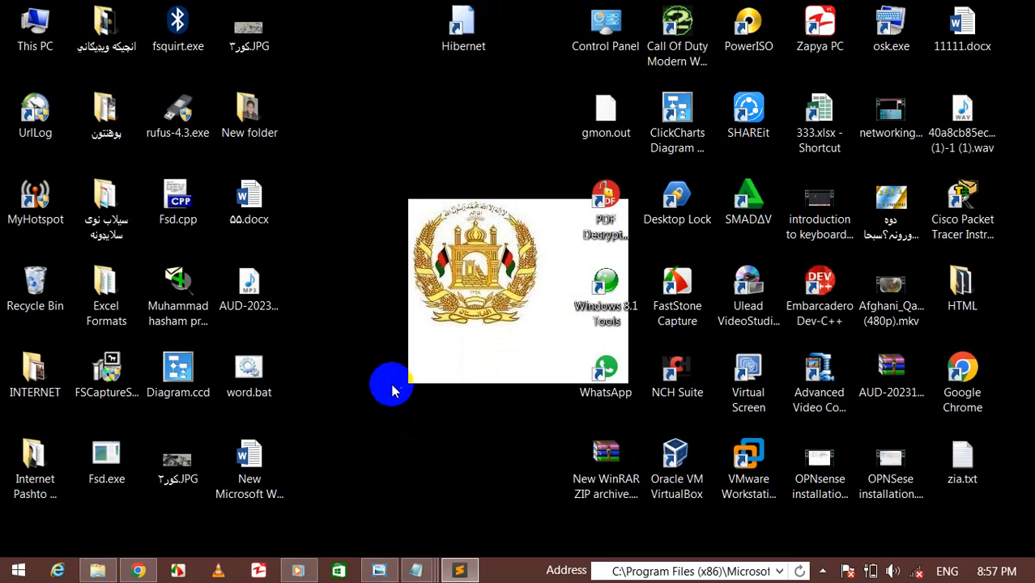
Step: Start creating a new desktop shortcut and copy "shotdown -s -f -t 0" from the Shotdown line of shurtcut creating.txt in Notepad
right_click(370, 155)
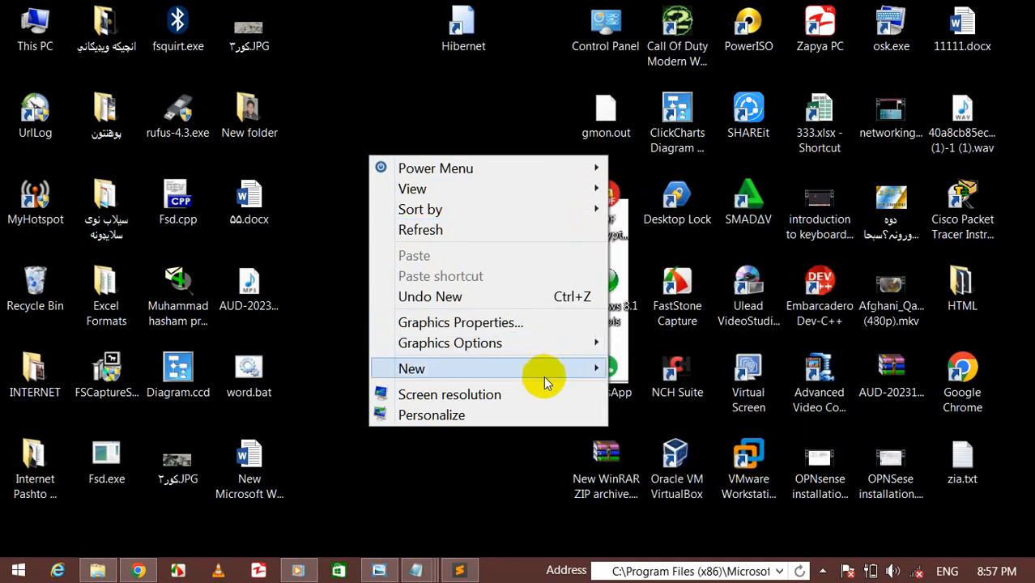
click(525, 194)
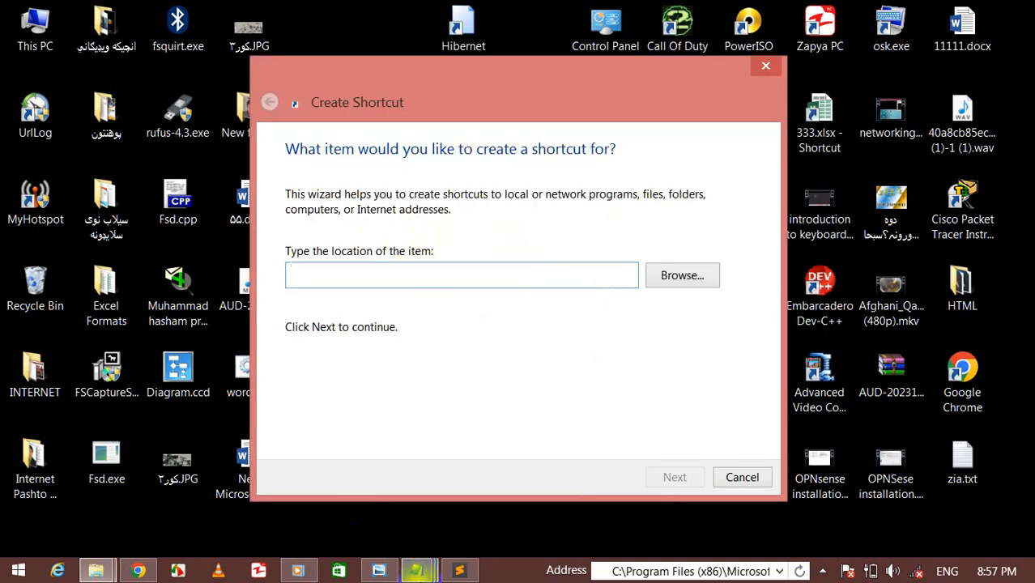
mouse_move(416, 571)
click(607, 470)
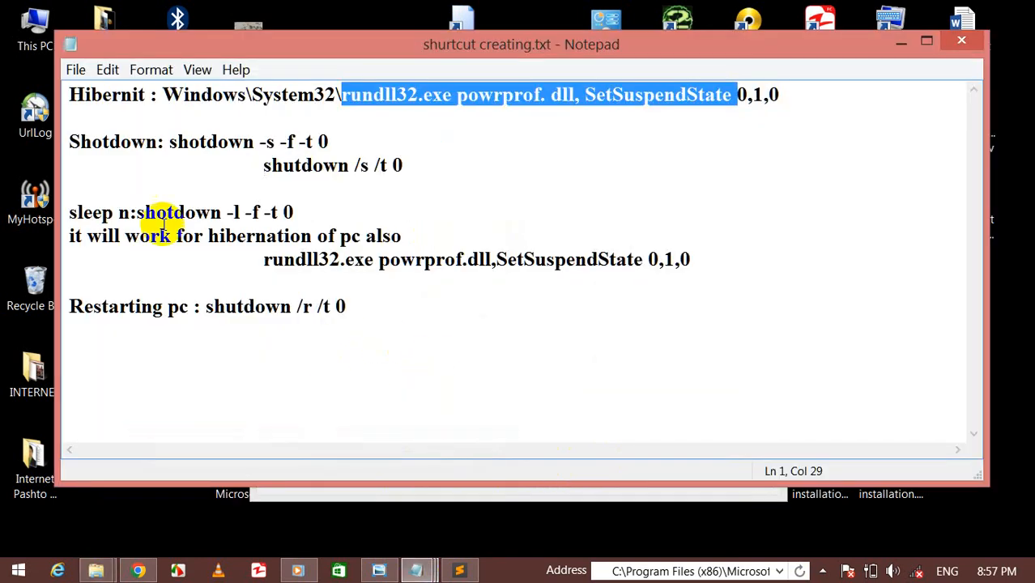
drag(91, 142, 299, 144)
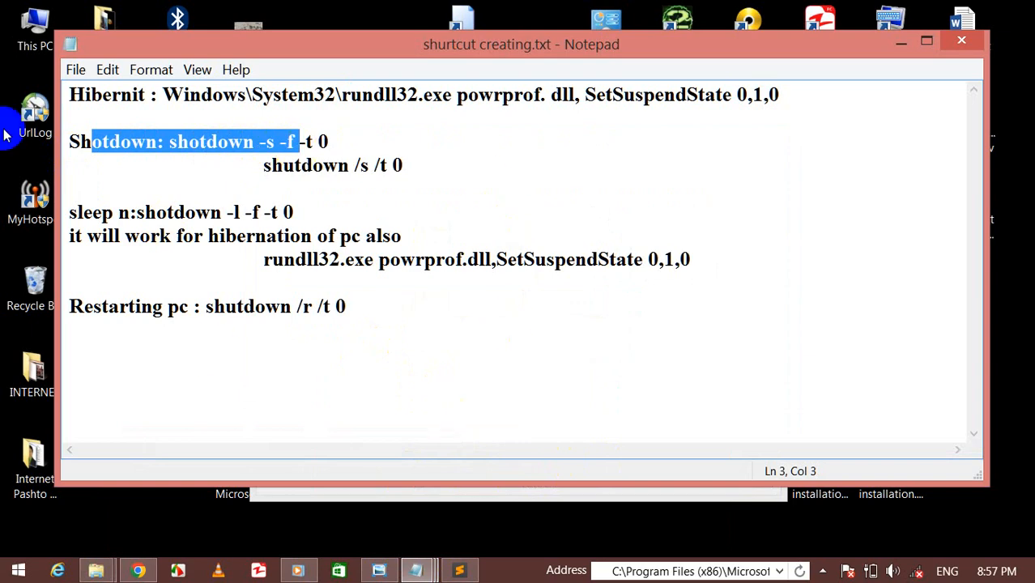
drag(231, 141, 354, 138)
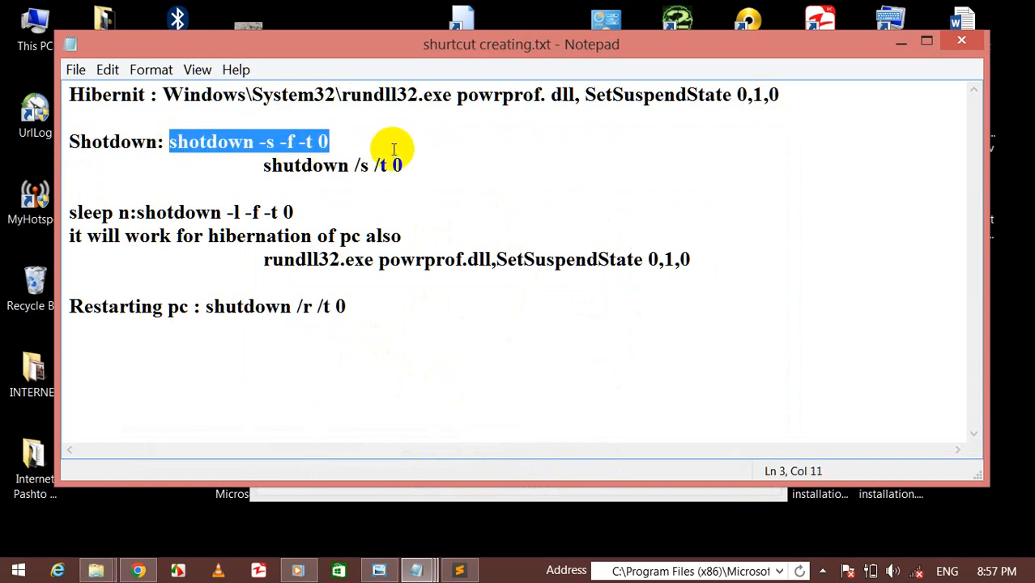
Step: Return to the shortcut wizard, enter "shotdown -s -f -t 0" as the item's location and try to continue
click(435, 499)
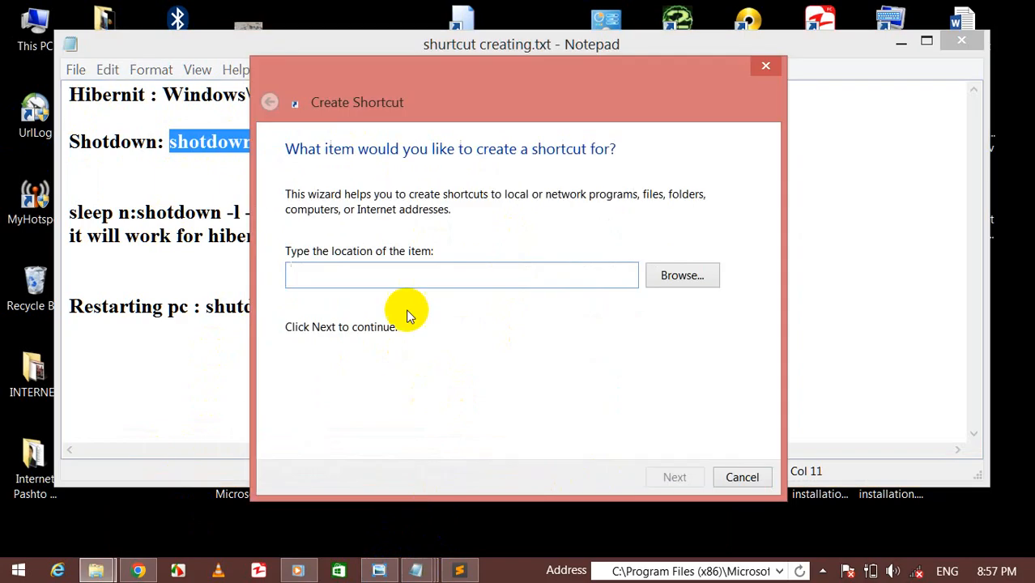
click(406, 273)
text(shotdown -s -f -t 0)
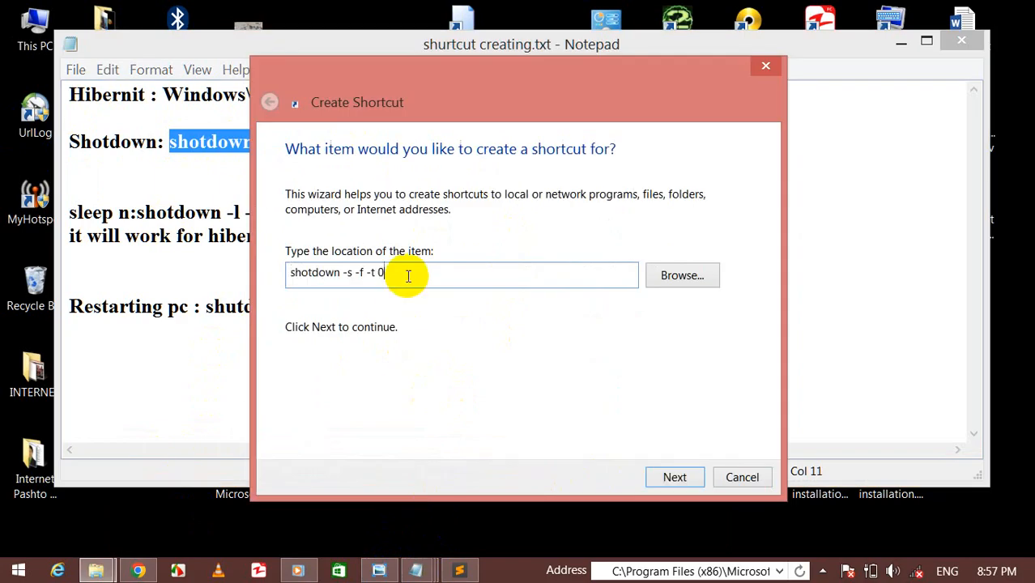
key(Return)
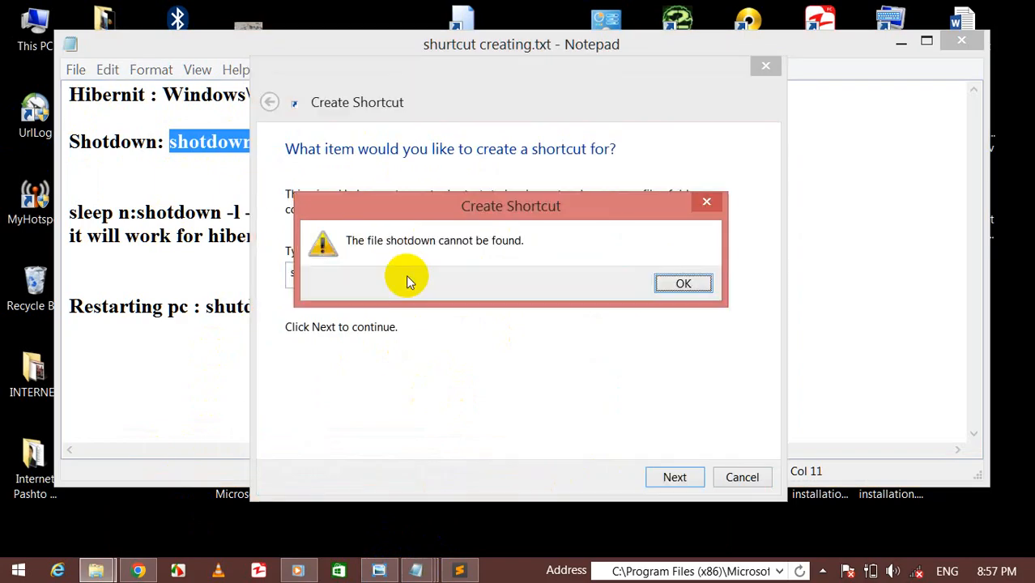
key(Return)
Step: Go through the parts of the location command one by one: shotdown, -s, -f, -t and 0
click(407, 276)
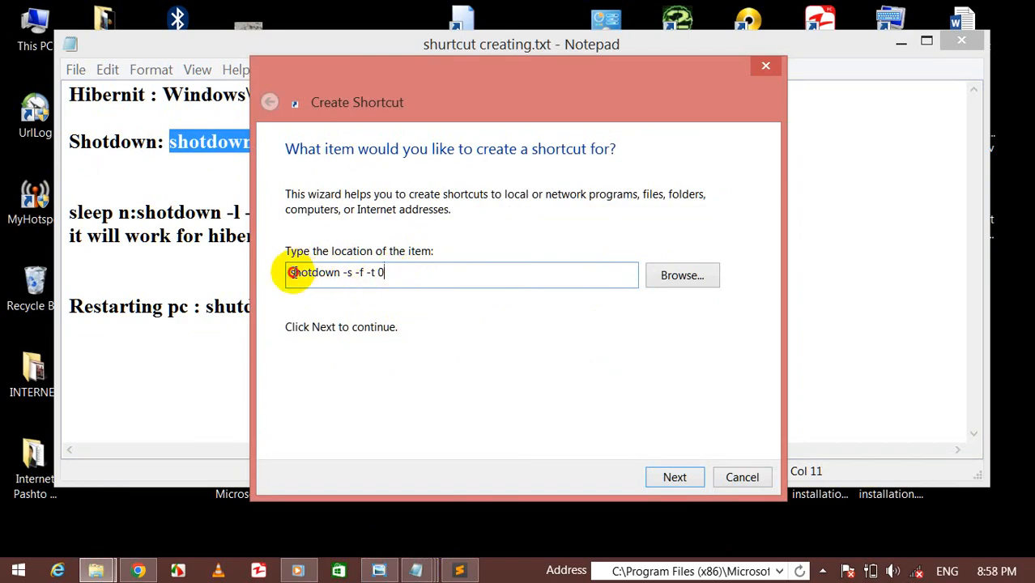
drag(293, 271, 342, 273)
click(349, 275)
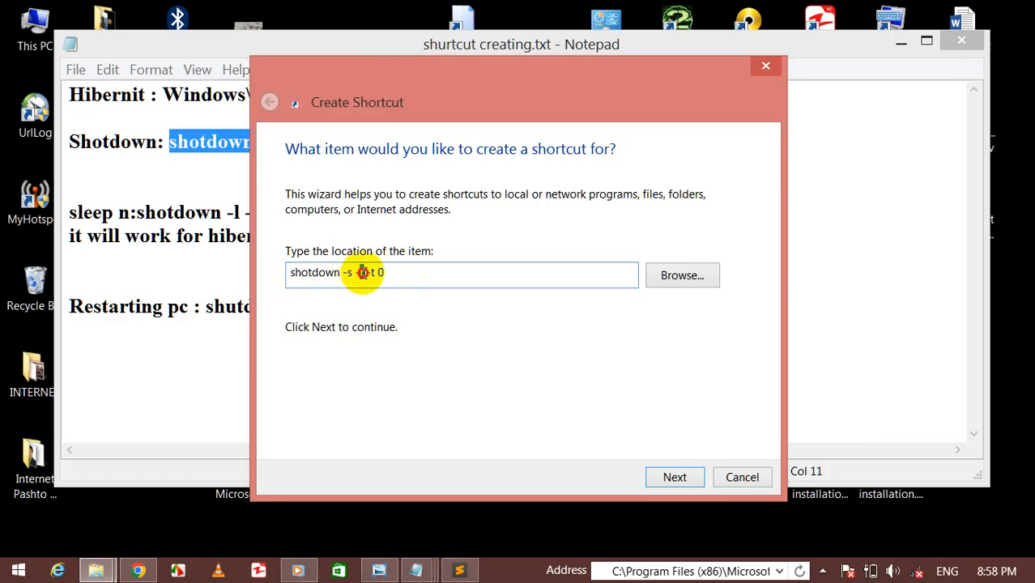
drag(361, 272, 367, 275)
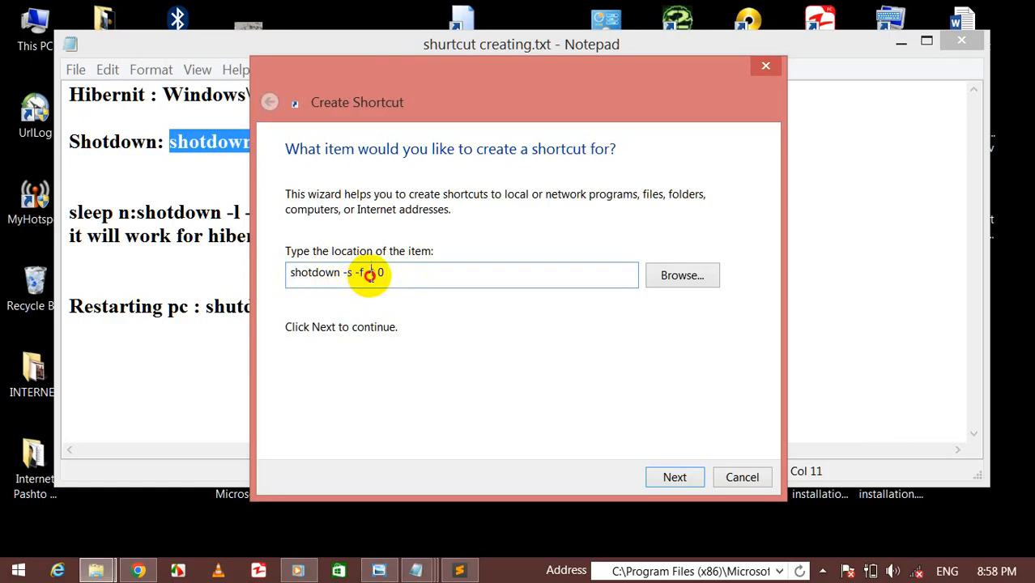
drag(400, 272, 375, 272)
click(395, 268)
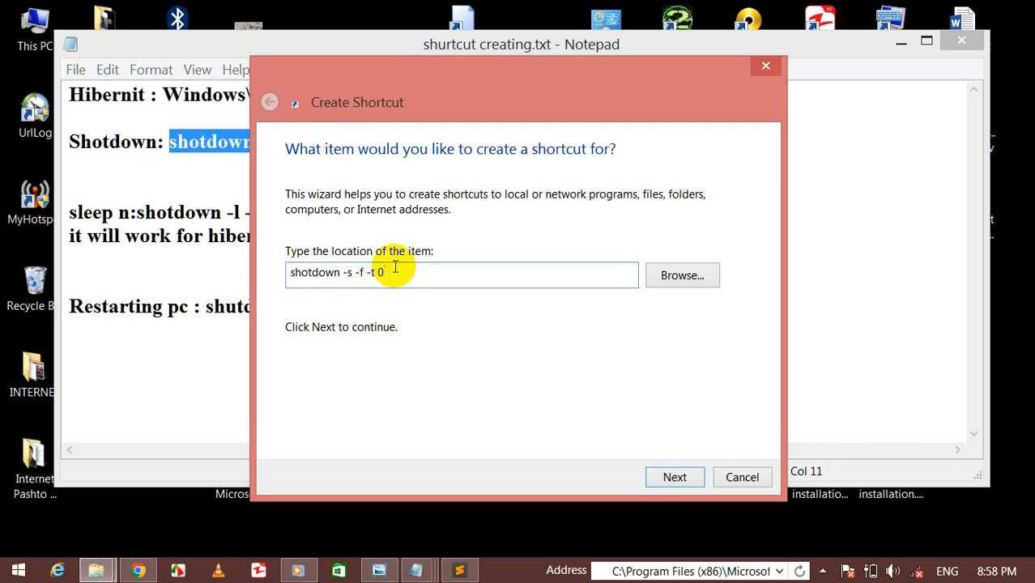
drag(395, 268, 376, 272)
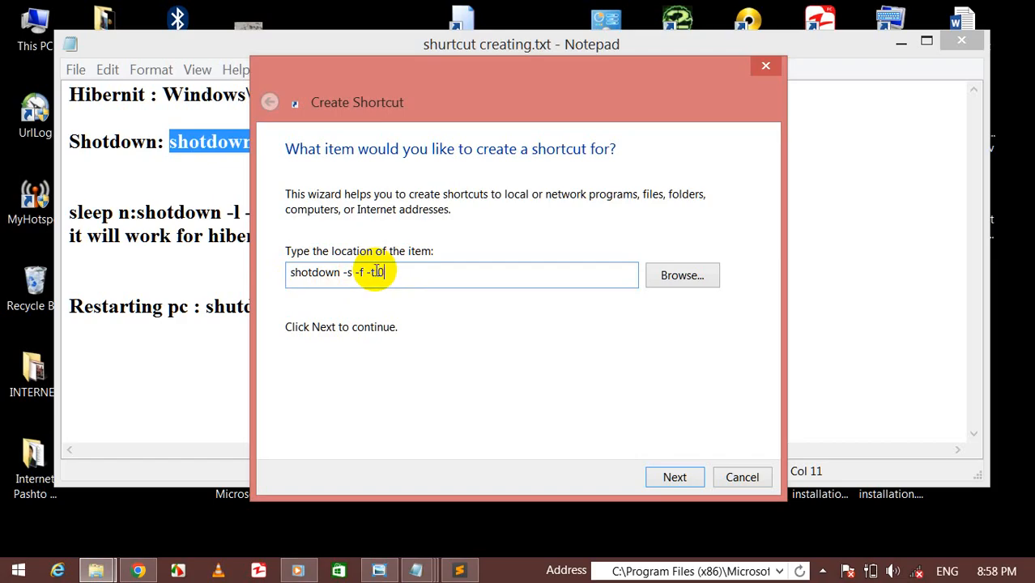
Step: Try again to continue to the naming page with "shotdown -s -f -t 0" as the location
key(Return)
key(Return)
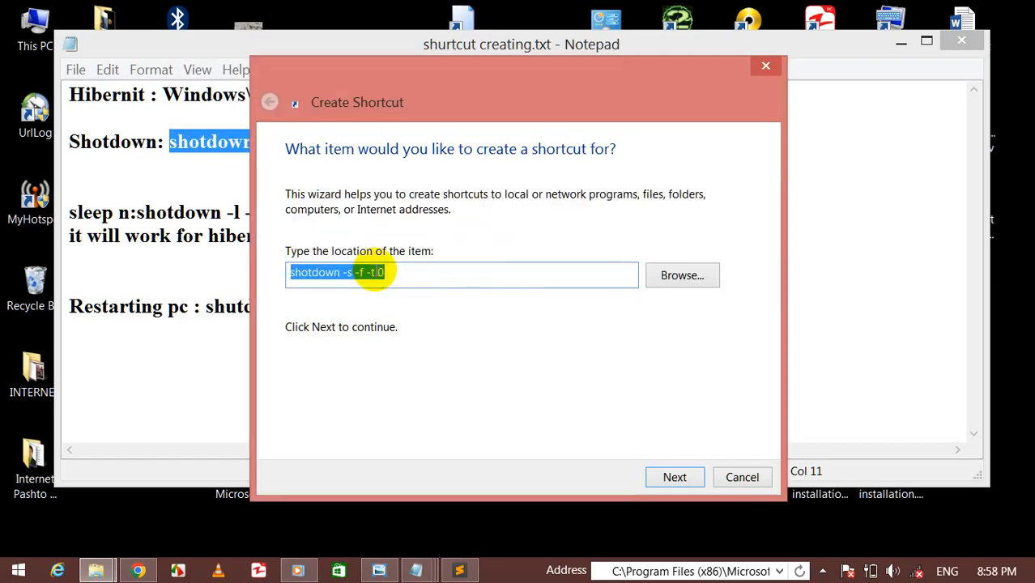
click(348, 273)
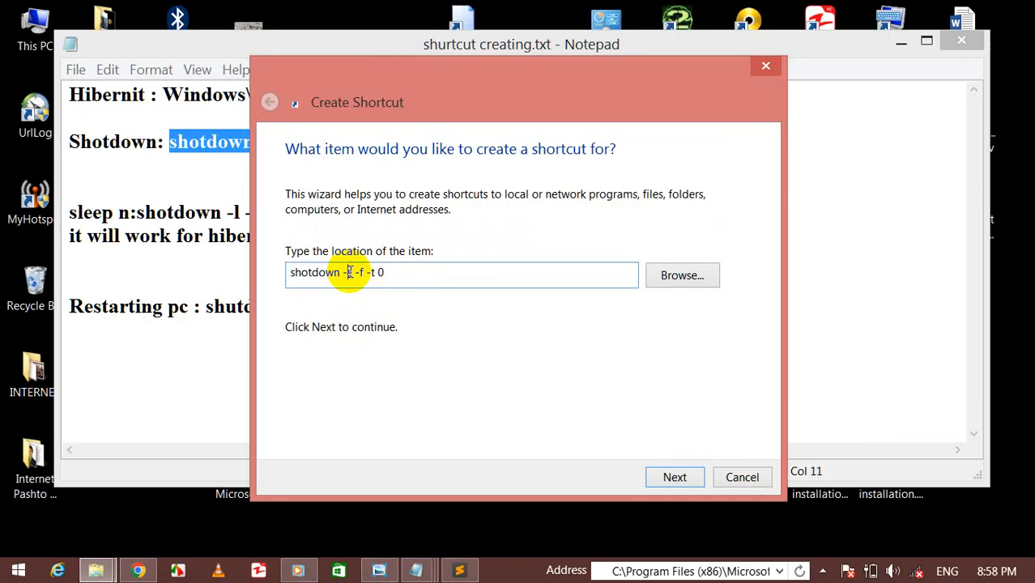
key(Return)
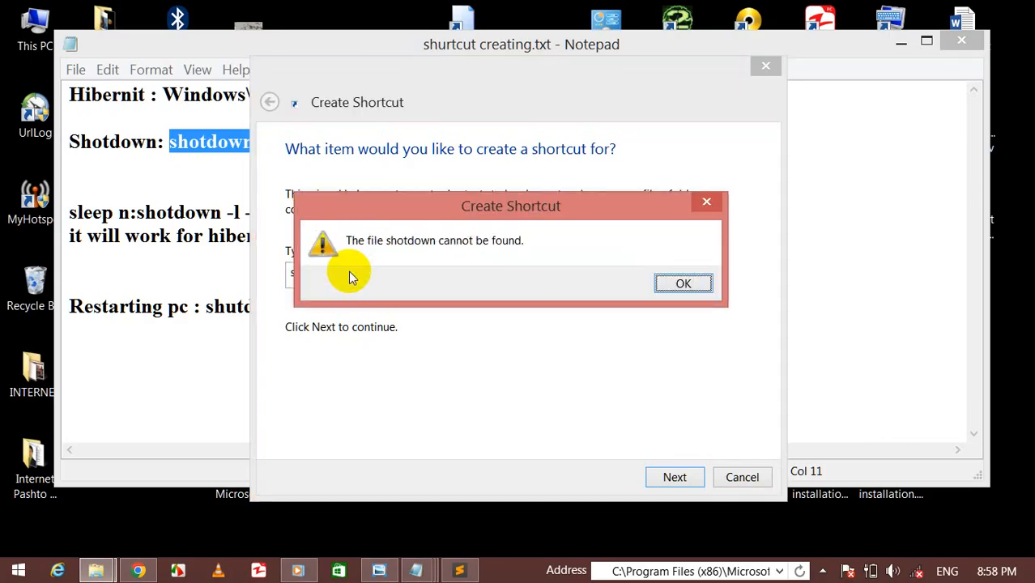
key(Return)
key(Return)
key(Return)
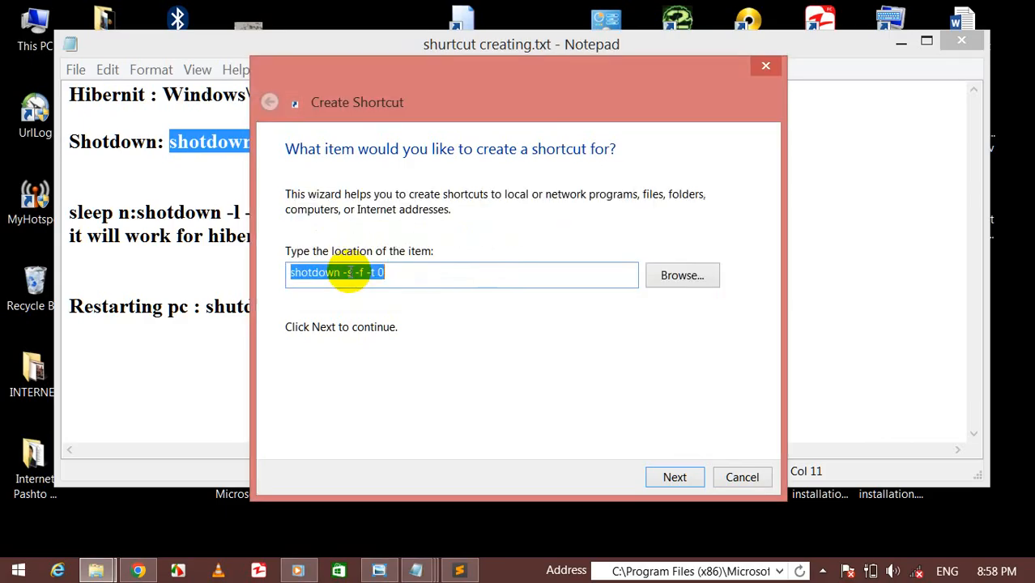
Step: Correct the location command to "shutdown -s -f -t 0" and continue to the naming page
click(307, 273)
text(u)
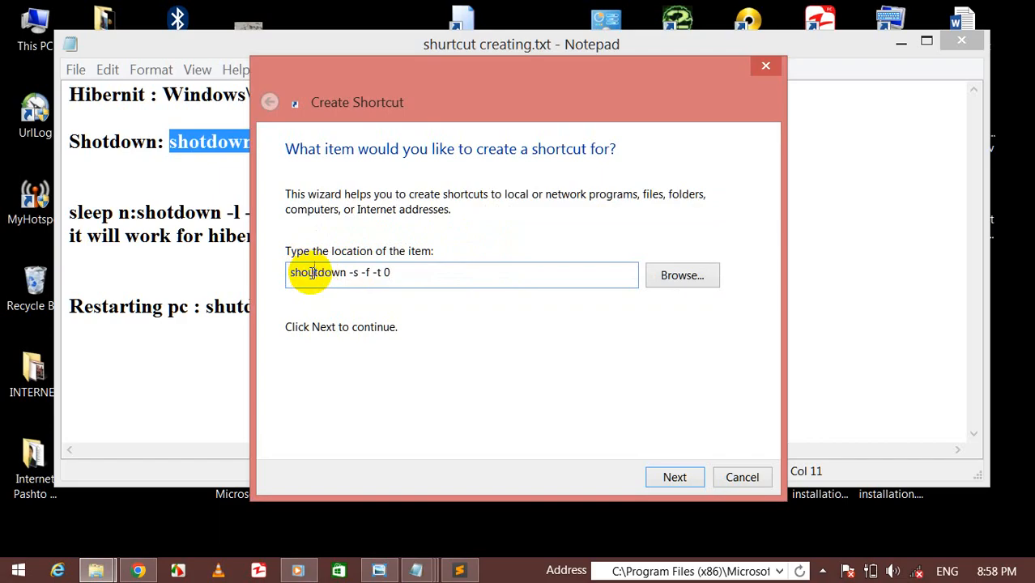
key(BackSpace)
key(BackSpace)
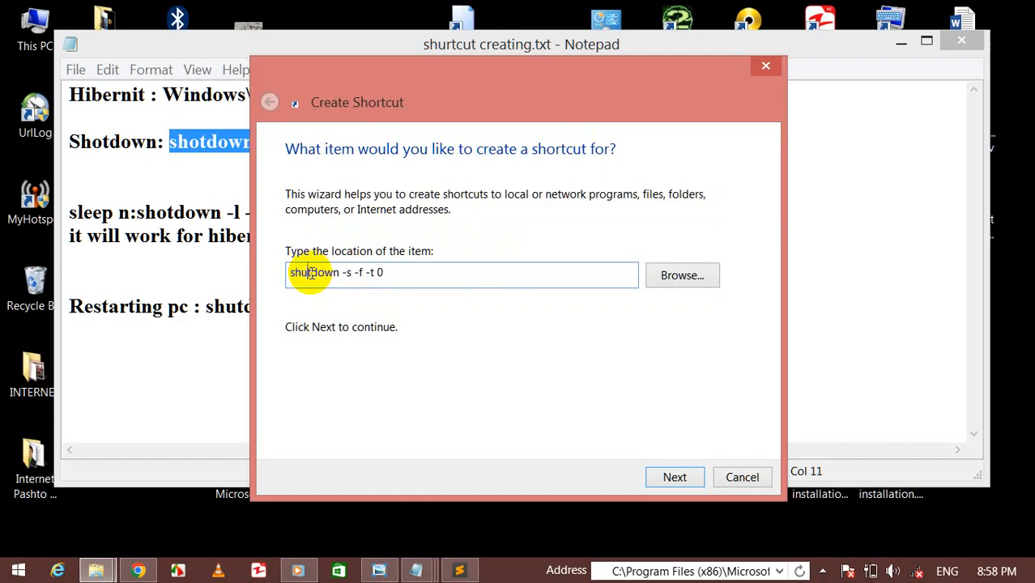
key(Return)
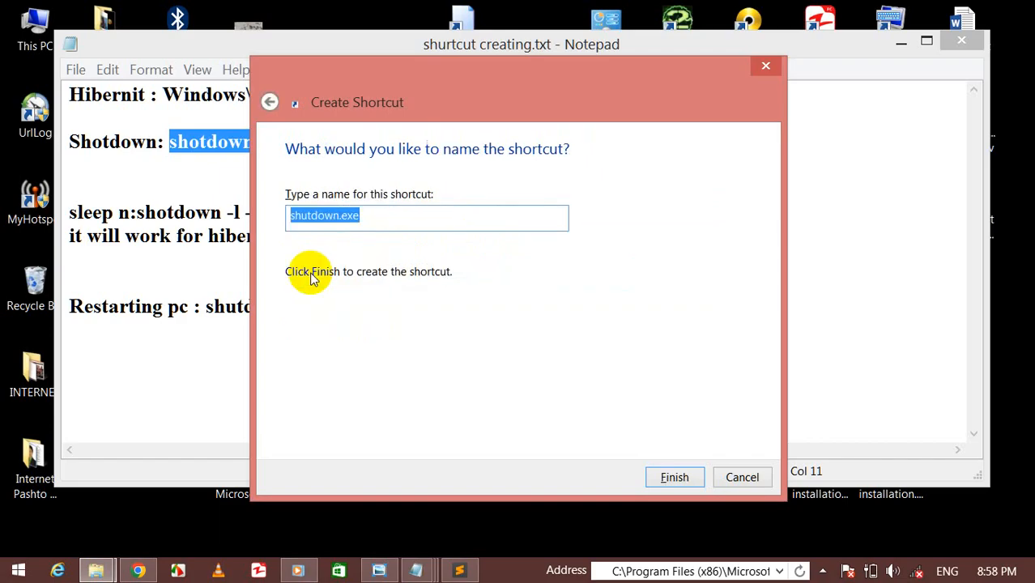
Step: Finish creating the shortcut under the name shutdown and move it beside Hibernet in the desktop's first row of icons
text(sh)
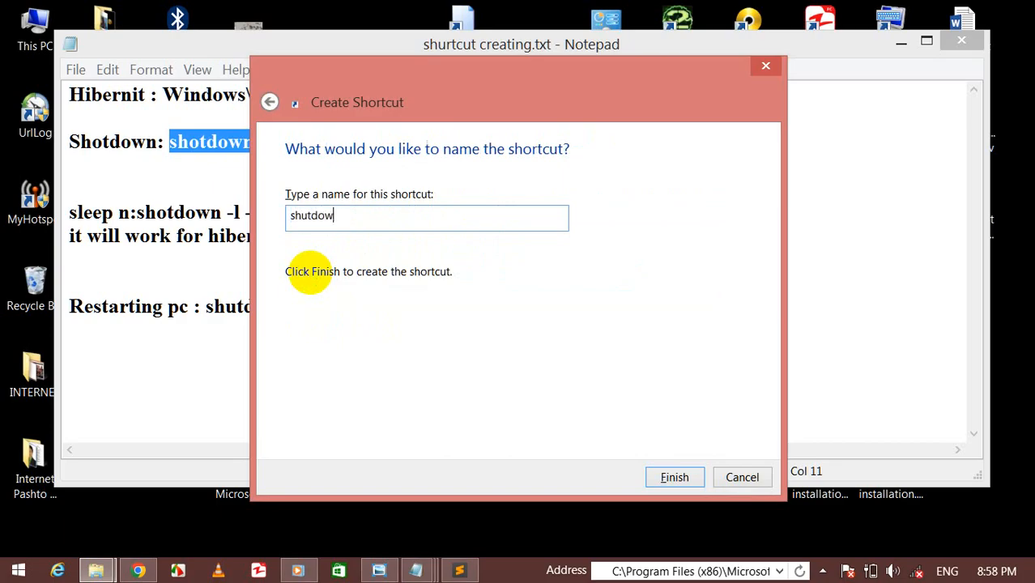
key(Return)
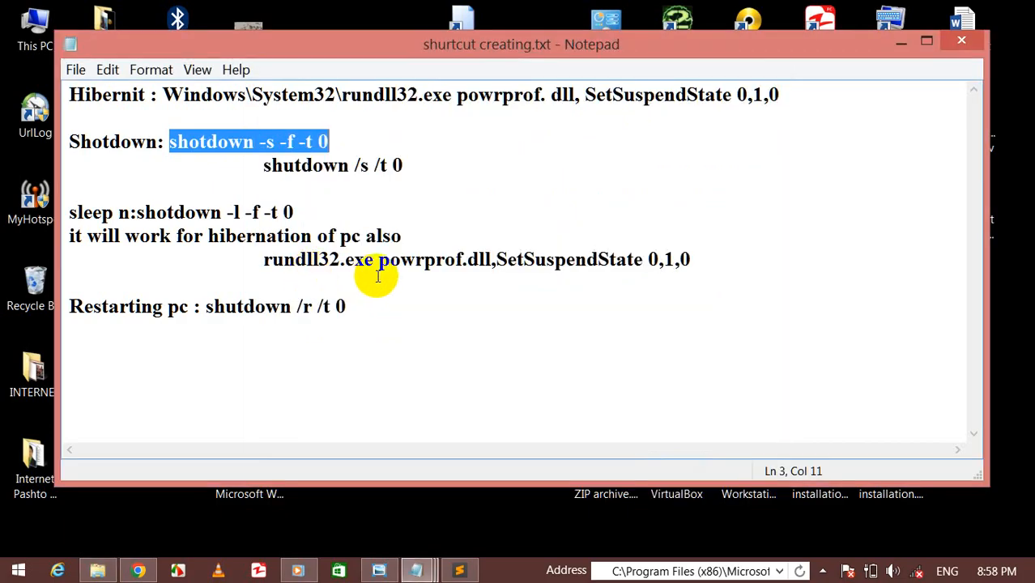
click(901, 42)
drag(389, 199, 366, 51)
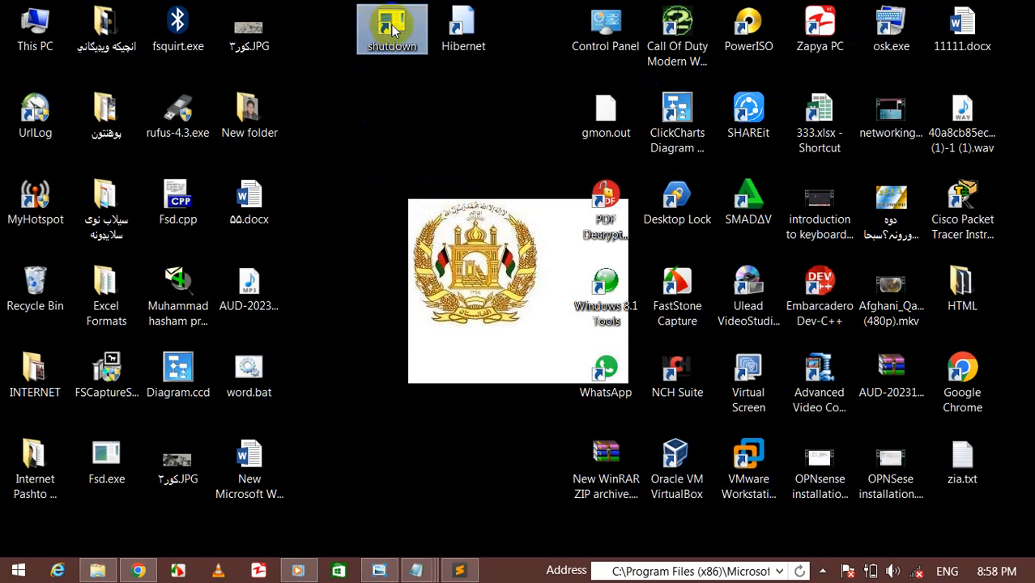
Step: Assign the shortcut key Ctrl + Alt + S to the shutdown desktop shortcut in its properties and save it
right_click(394, 30)
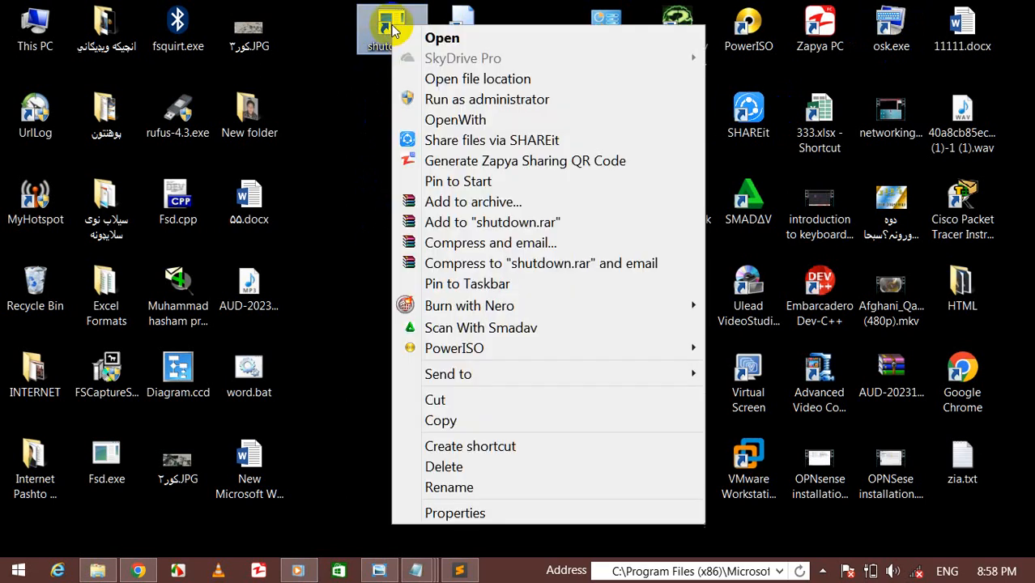
click(462, 518)
click(577, 261)
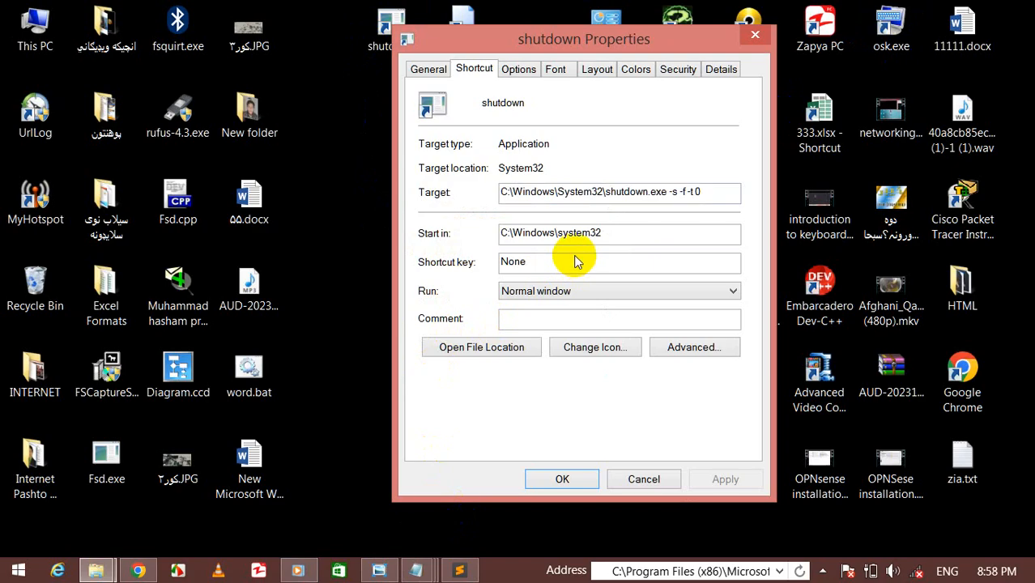
key(ctrl+alt)
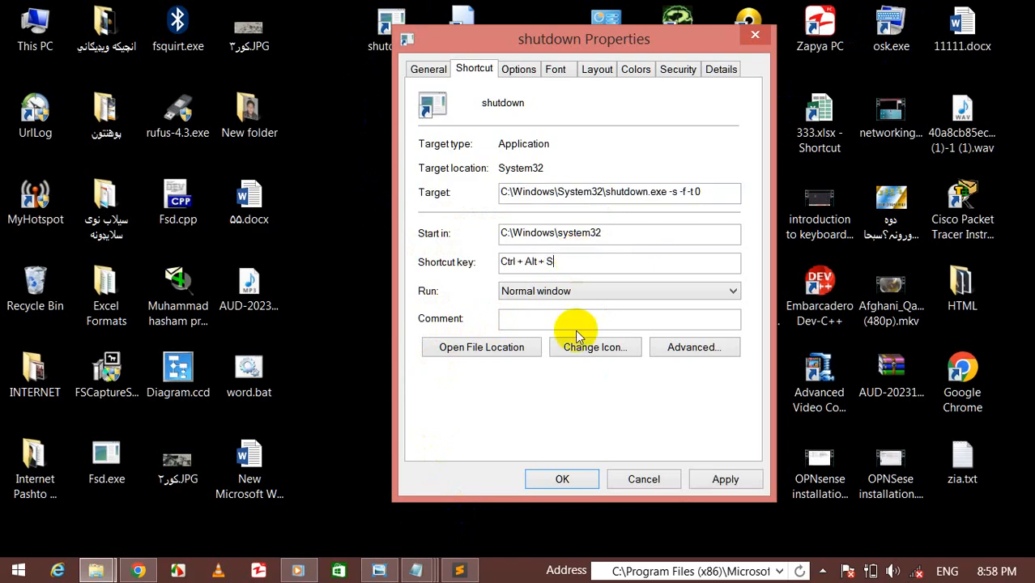
click(557, 479)
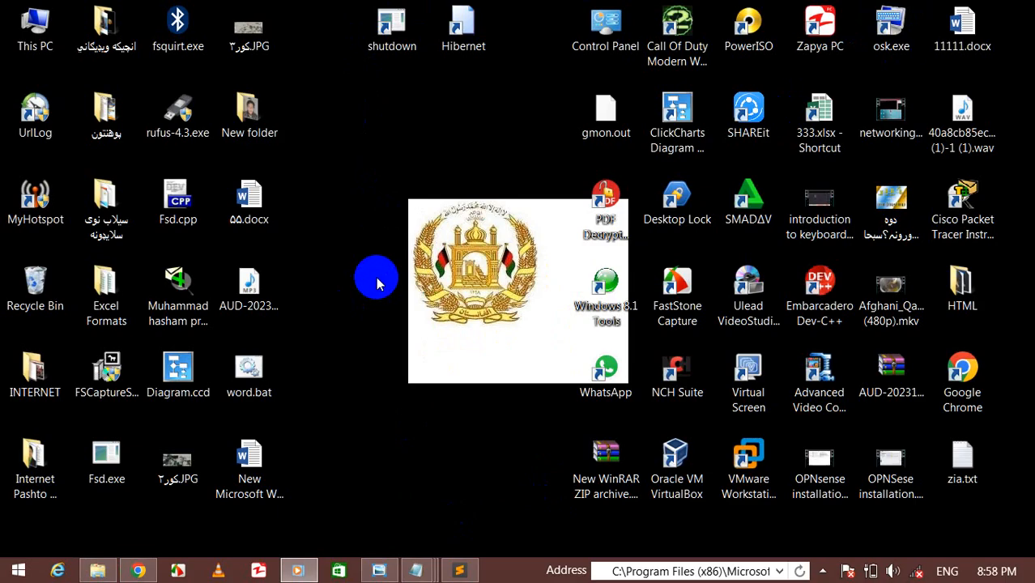
Step: Rename the shutdown desktop shortcut to a person's first name
click(395, 26)
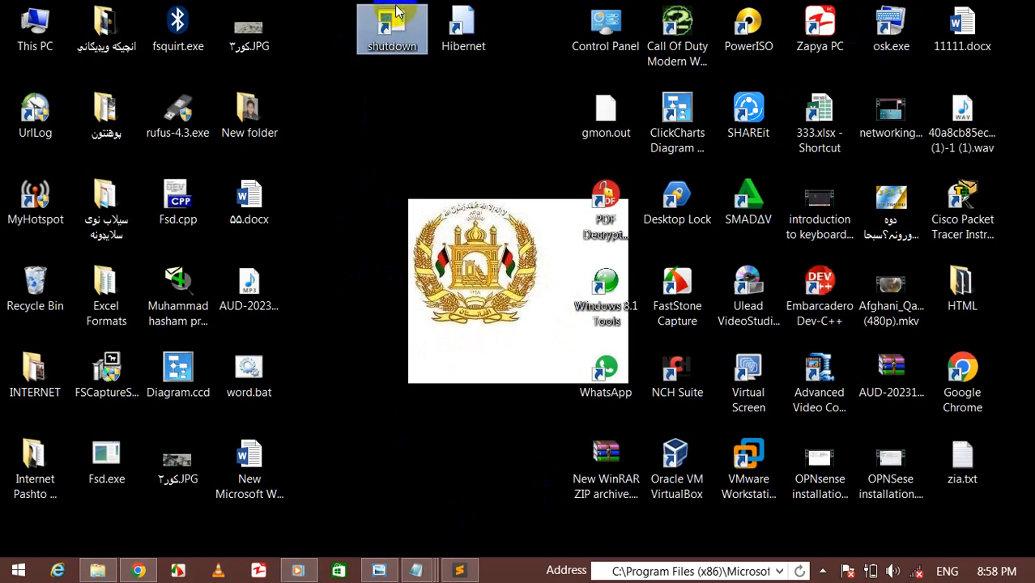
right_click(397, 30)
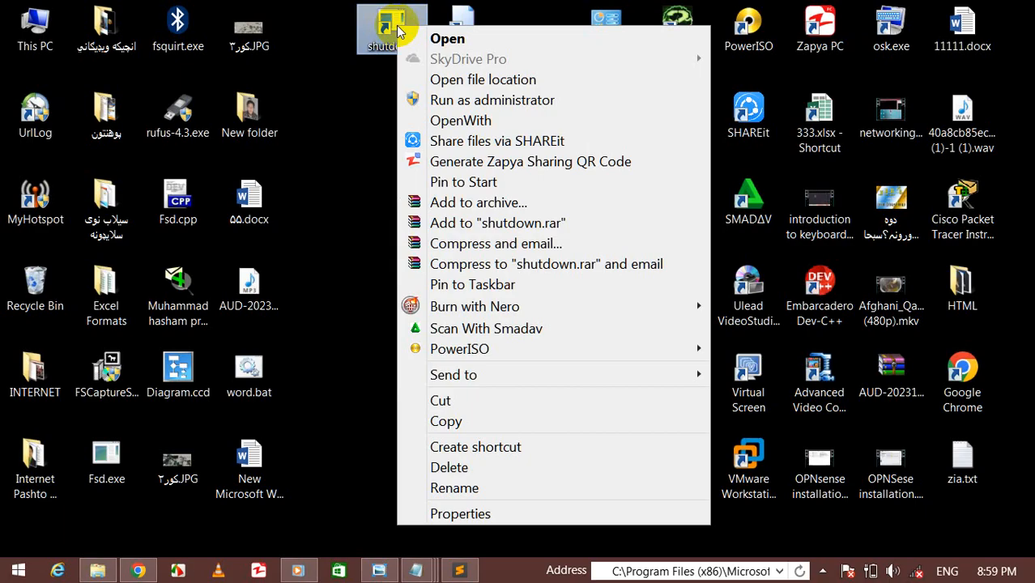
click(478, 486)
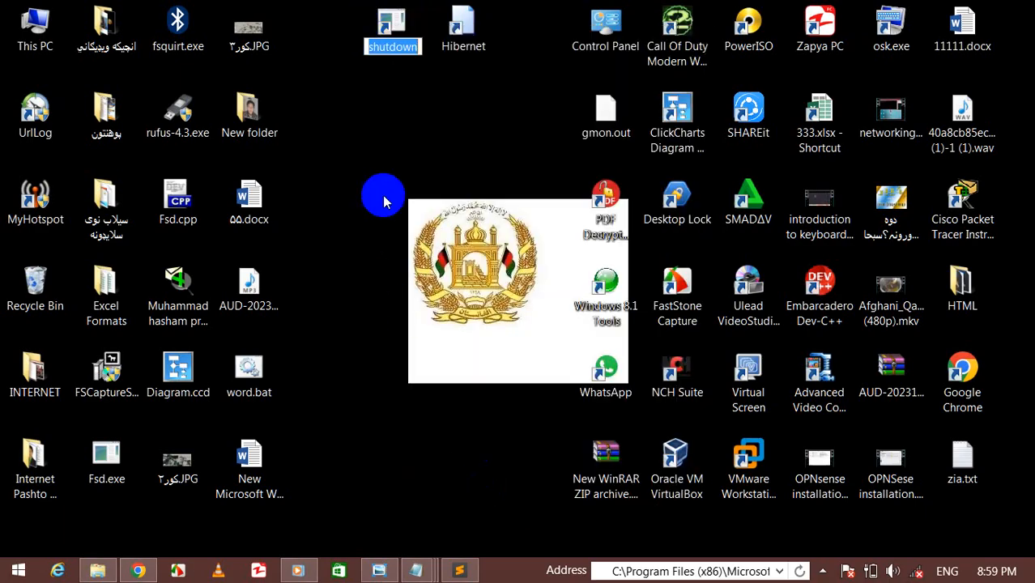
text(rafi)
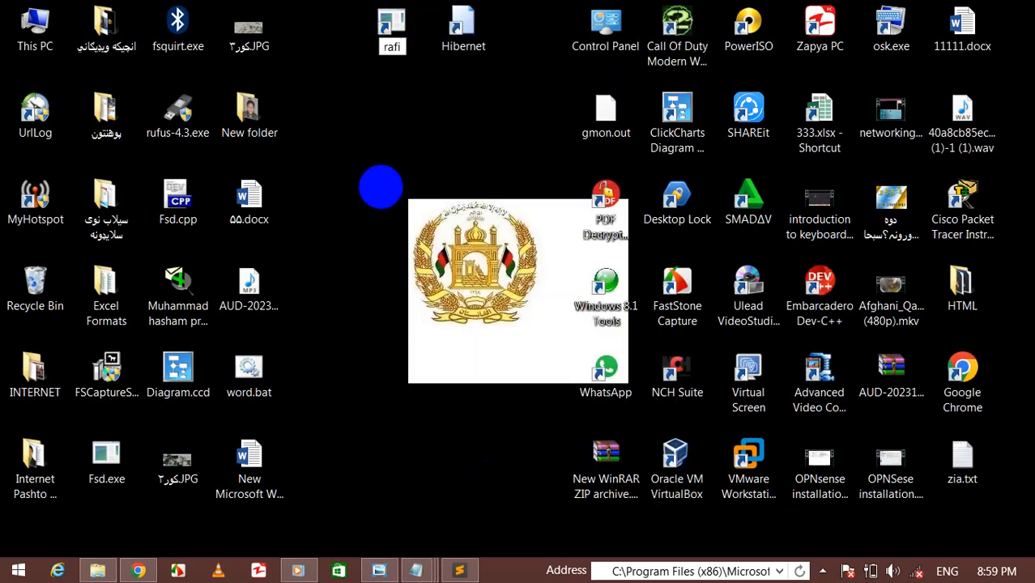
key(Return)
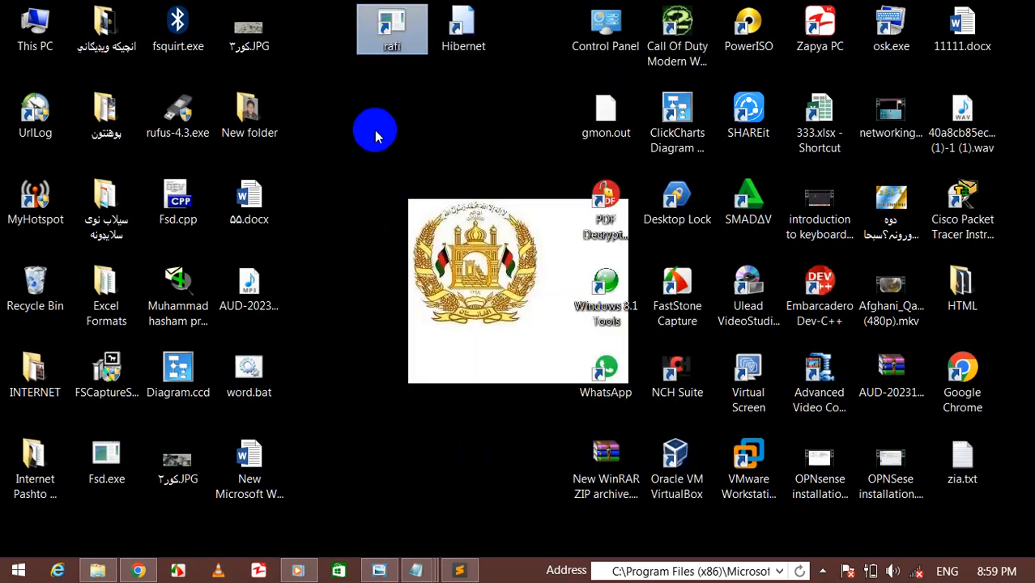
click(377, 41)
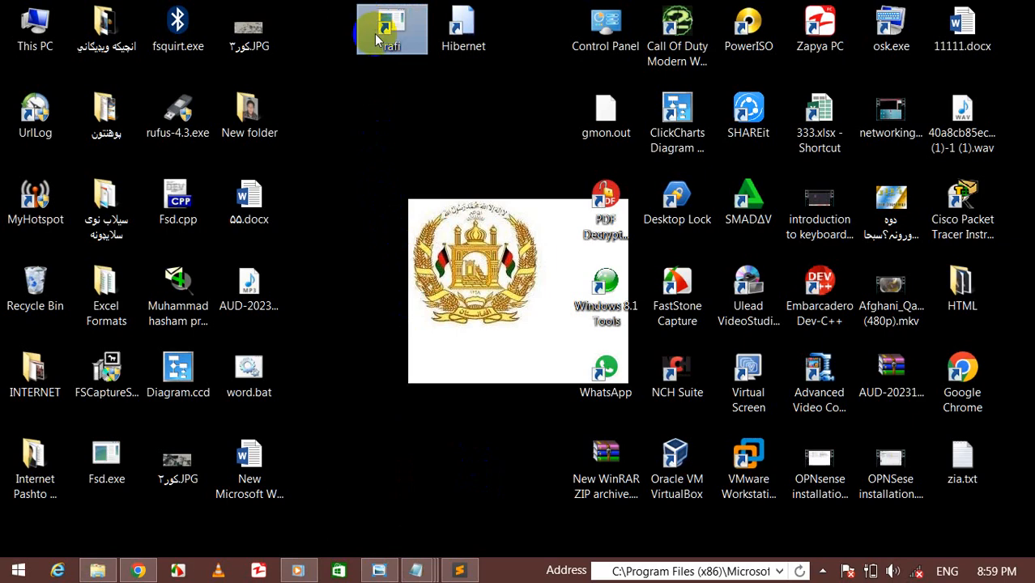
right_click(376, 39)
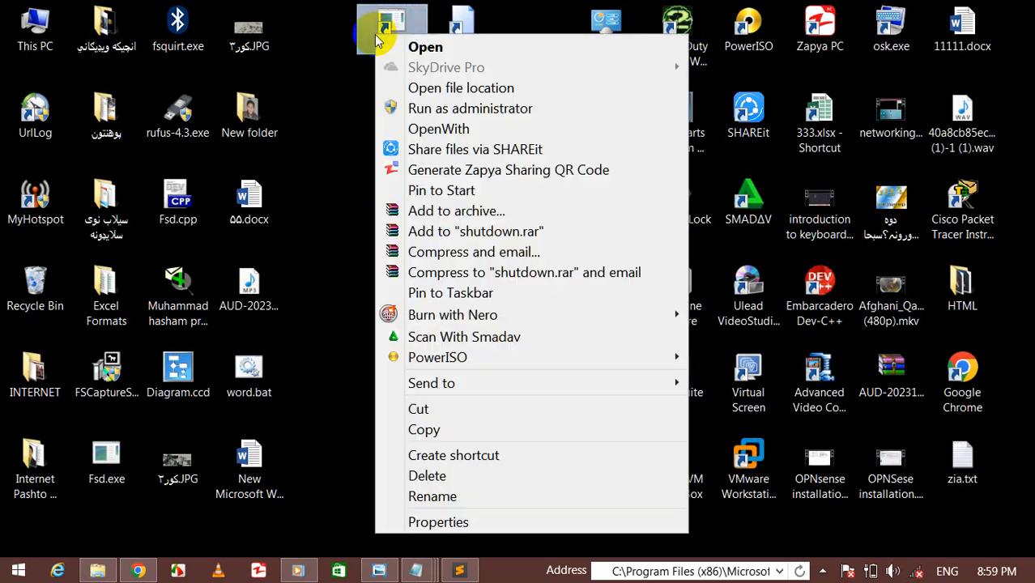
click(418, 408)
double_click(17, 30)
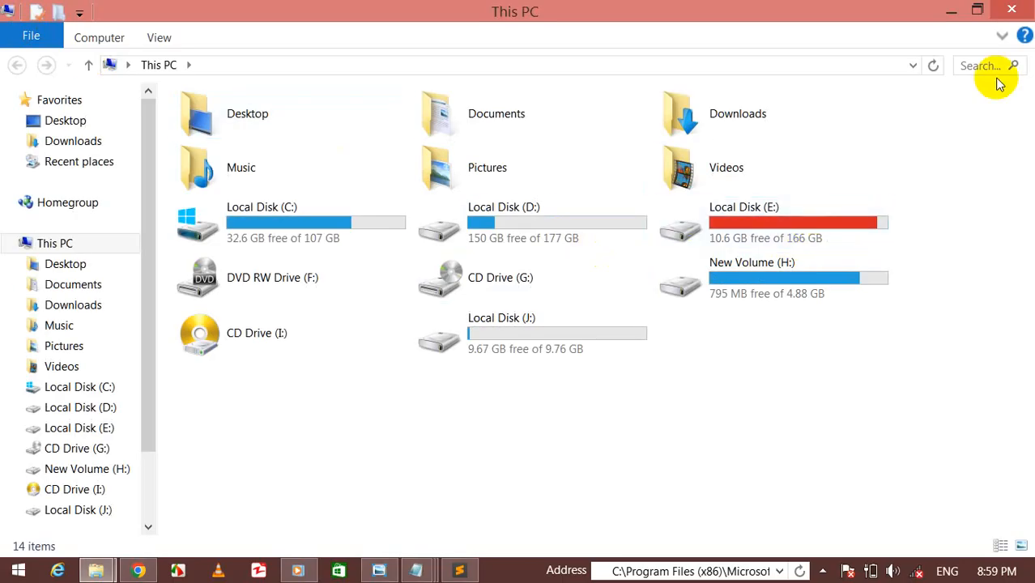
click(1011, 10)
right_click(406, 106)
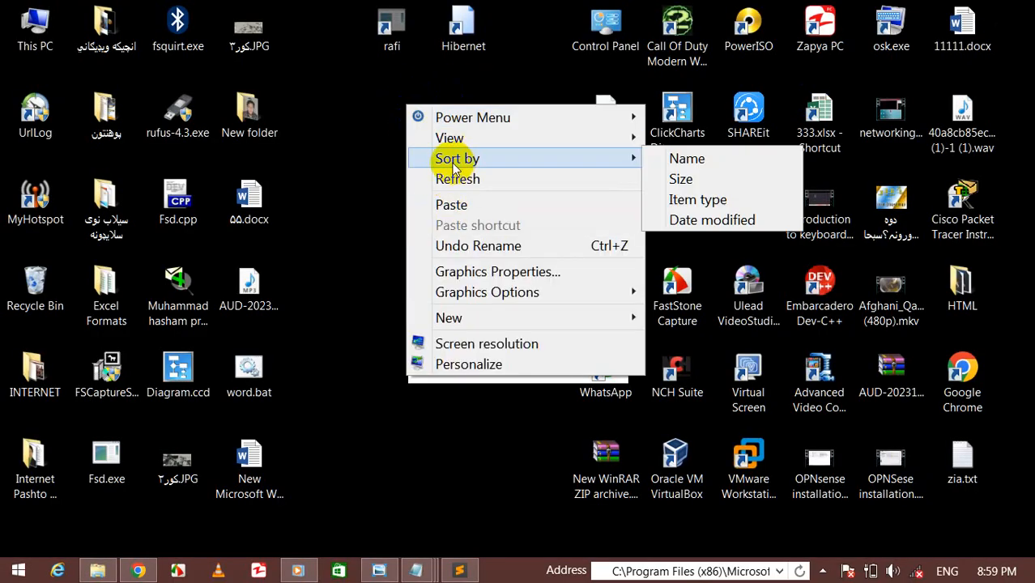
click(451, 178)
Step: View the renamed shutdown shortcut's target and shortcut key in its properties
right_click(394, 33)
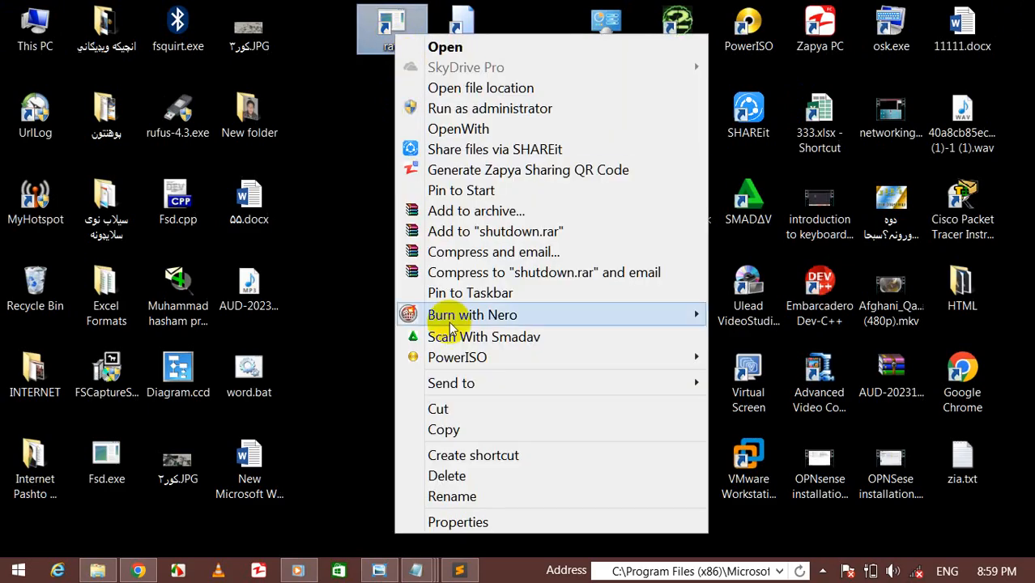
click(444, 520)
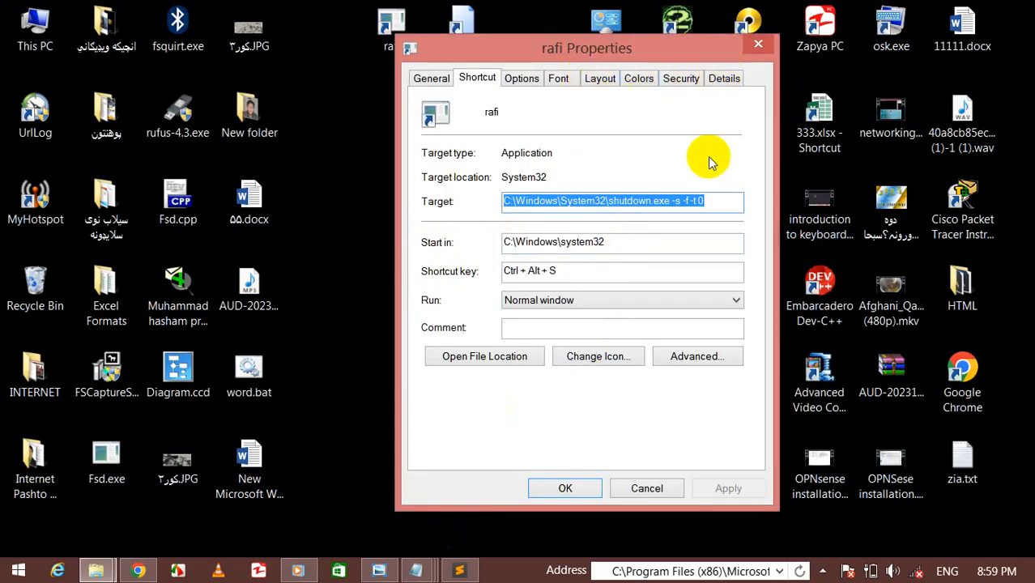
click(665, 487)
click(392, 30)
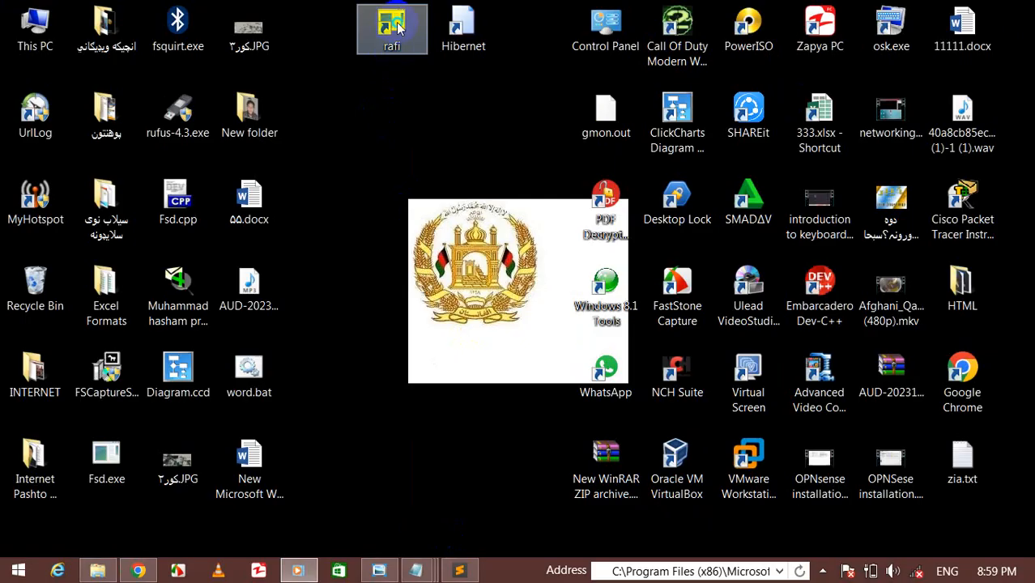
right_click(392, 31)
click(448, 516)
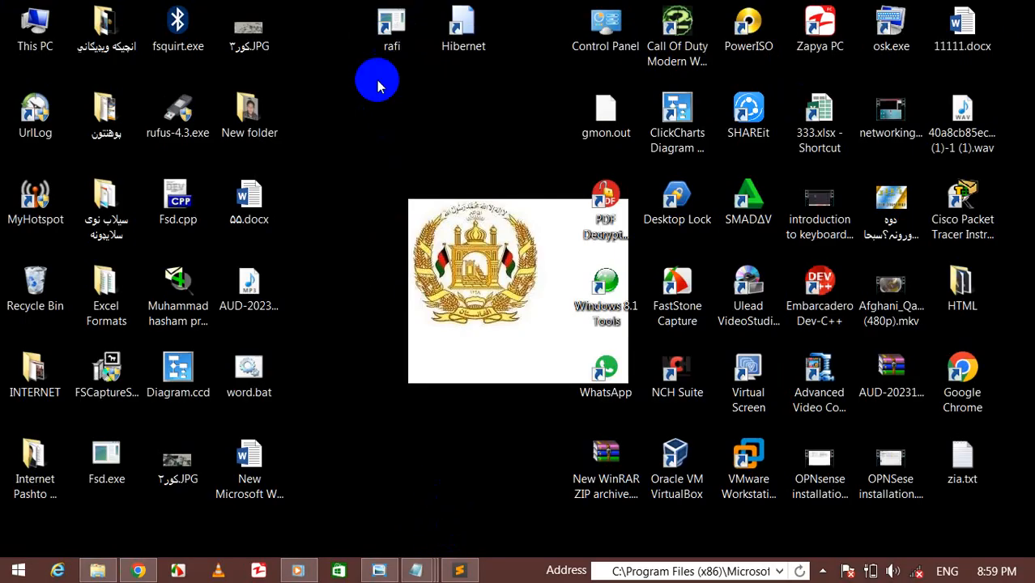
Step: Change the renamed shutdown shortcut's icon to the red power symbol from the SHELL32 icon list and save its properties
right_click(373, 23)
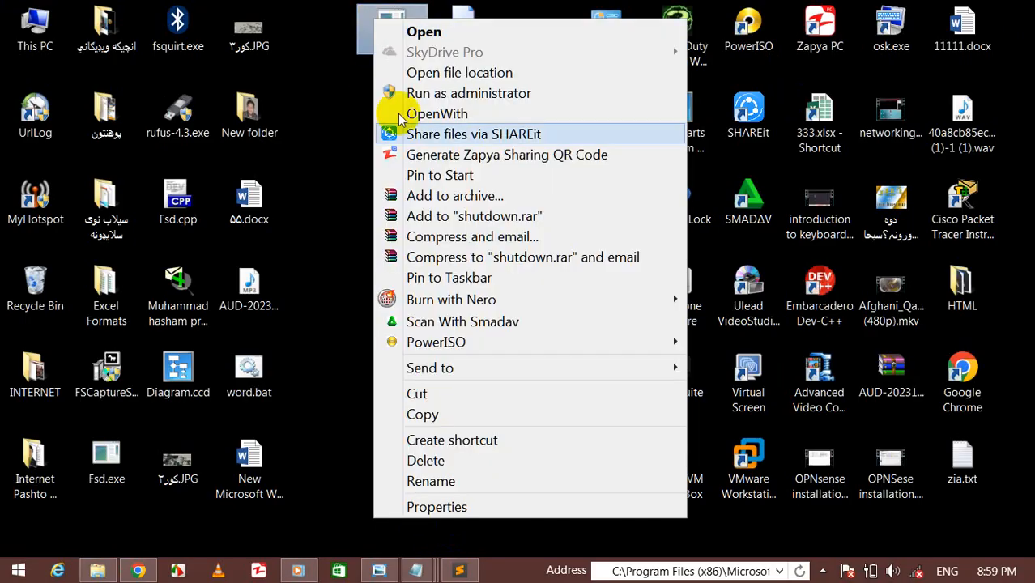
click(414, 509)
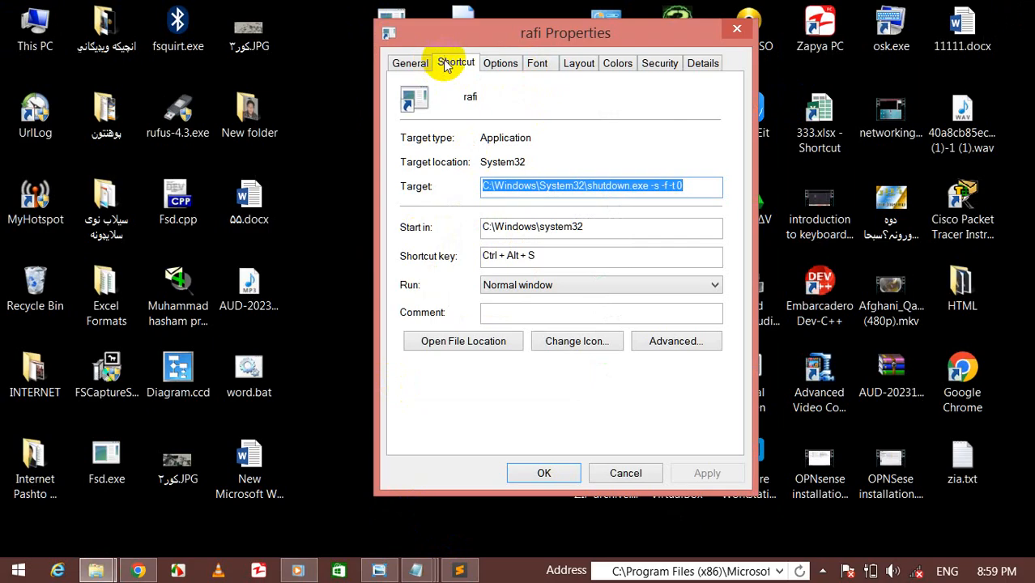
click(597, 341)
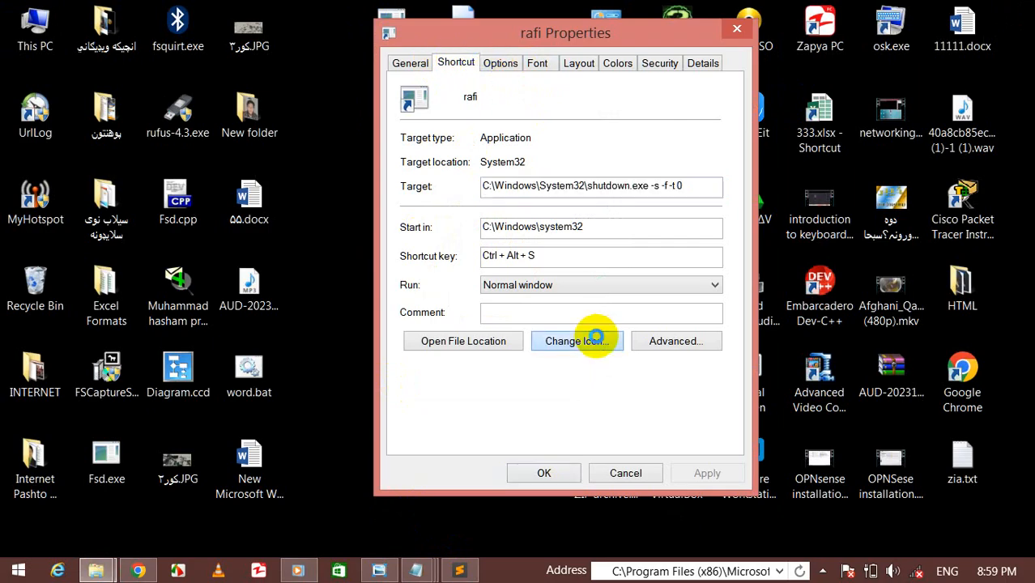
click(683, 299)
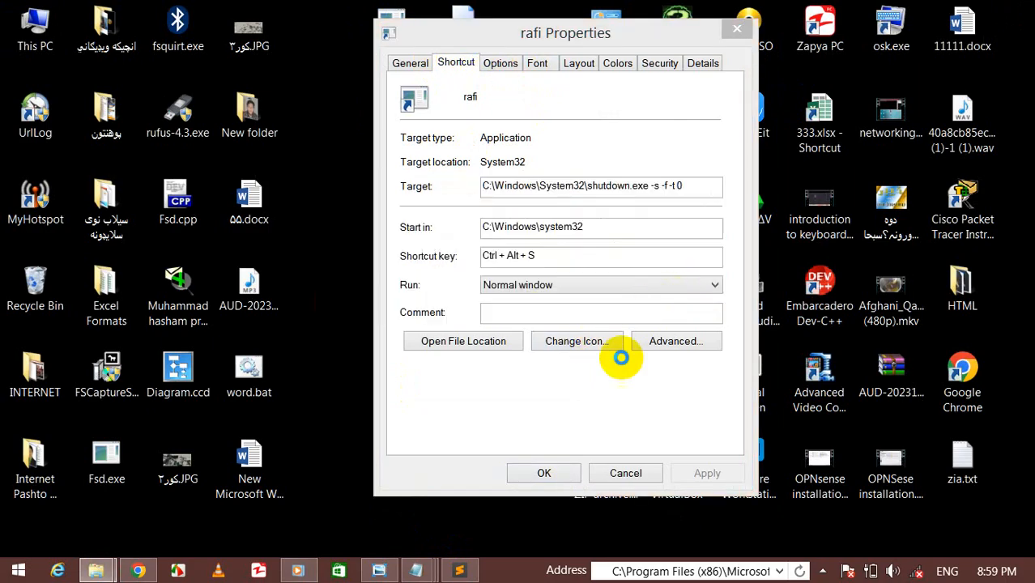
click(662, 346)
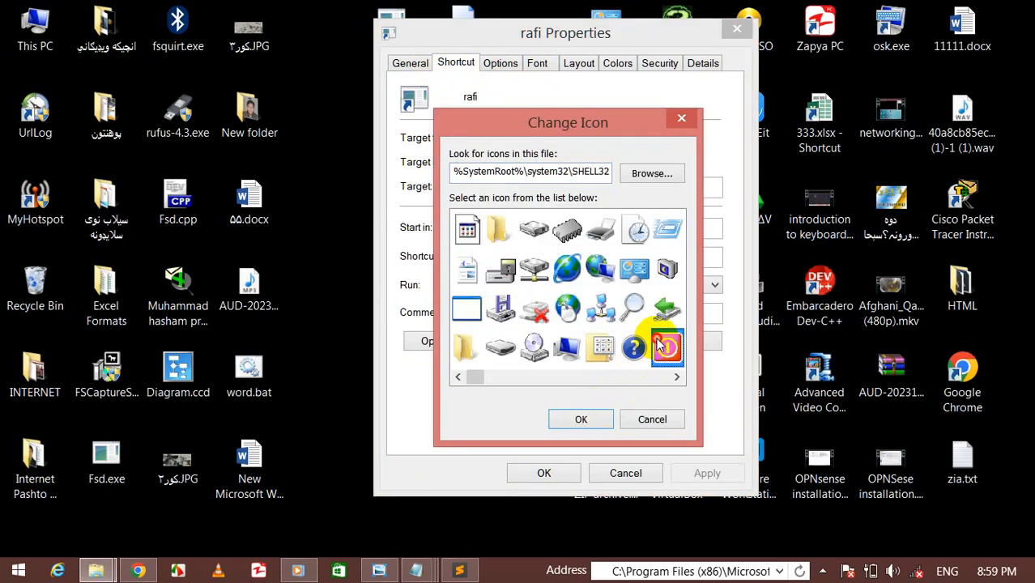
click(579, 419)
click(545, 473)
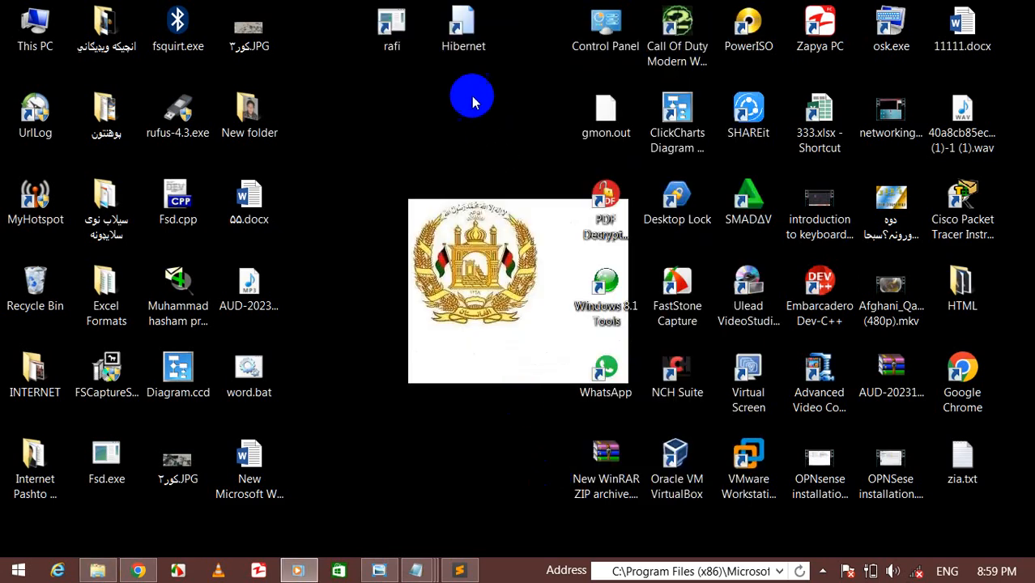
Step: Try the Bluetooth icon from the desktop file fsquirt.exe for the Hibernet shortcut, then discard the choice
right_click(462, 27)
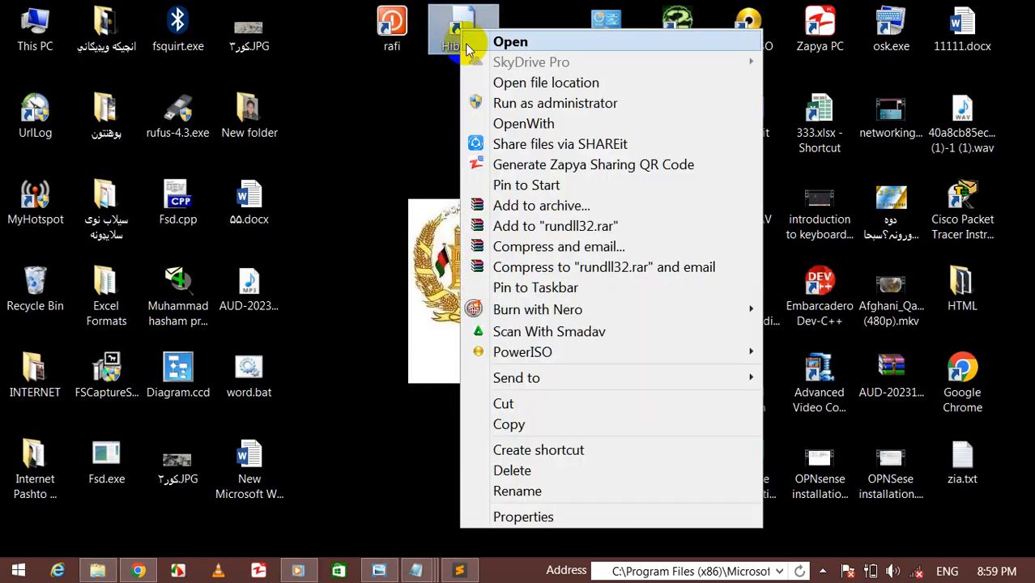
click(509, 515)
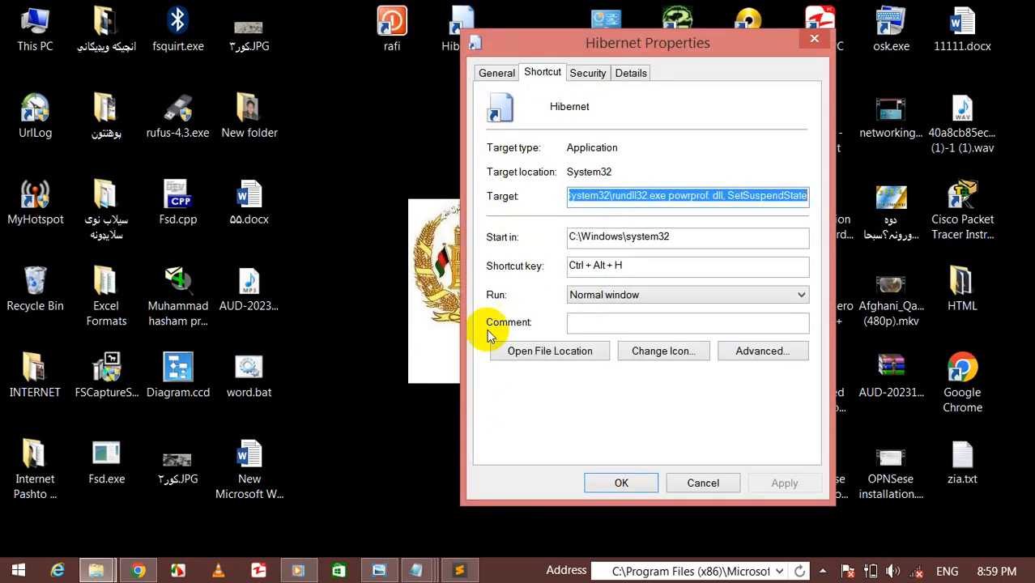
click(663, 352)
click(723, 185)
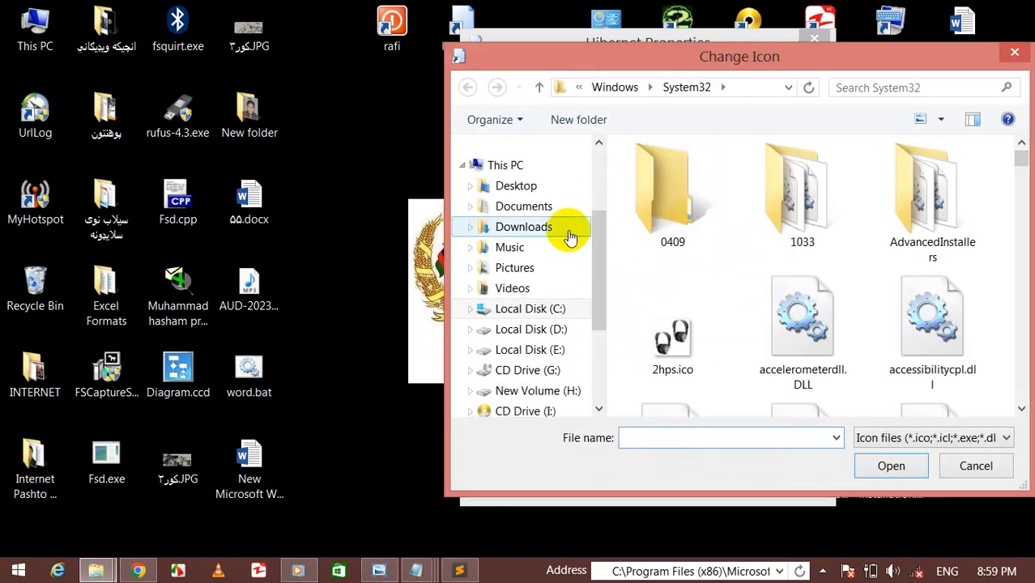
click(523, 186)
drag(1022, 181, 1024, 261)
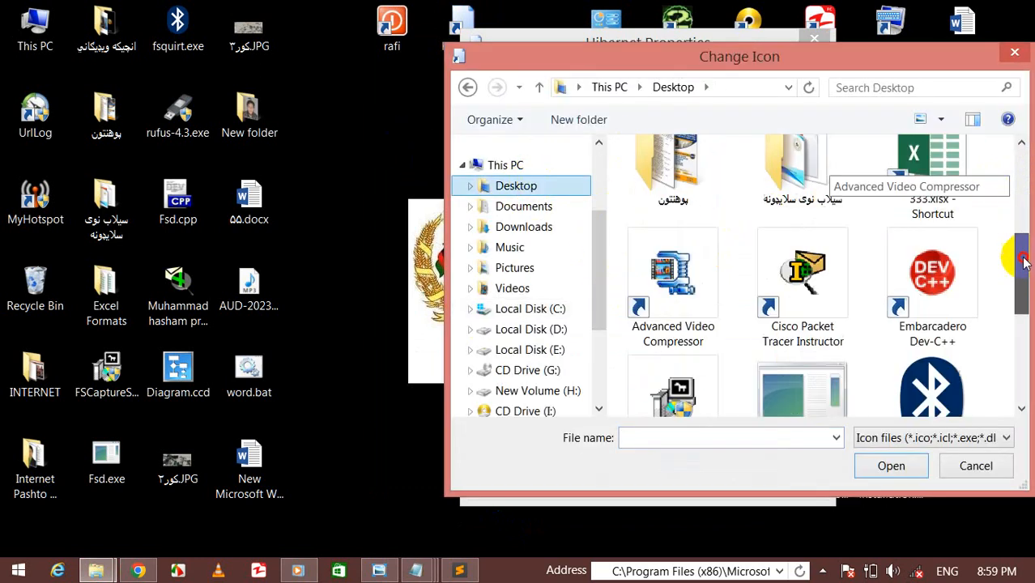
click(931, 382)
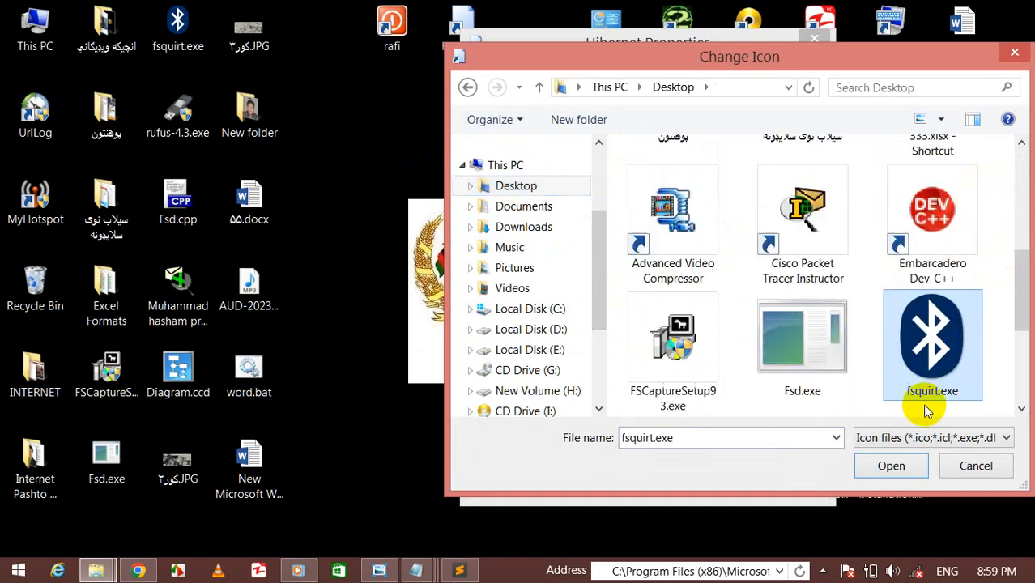
click(891, 466)
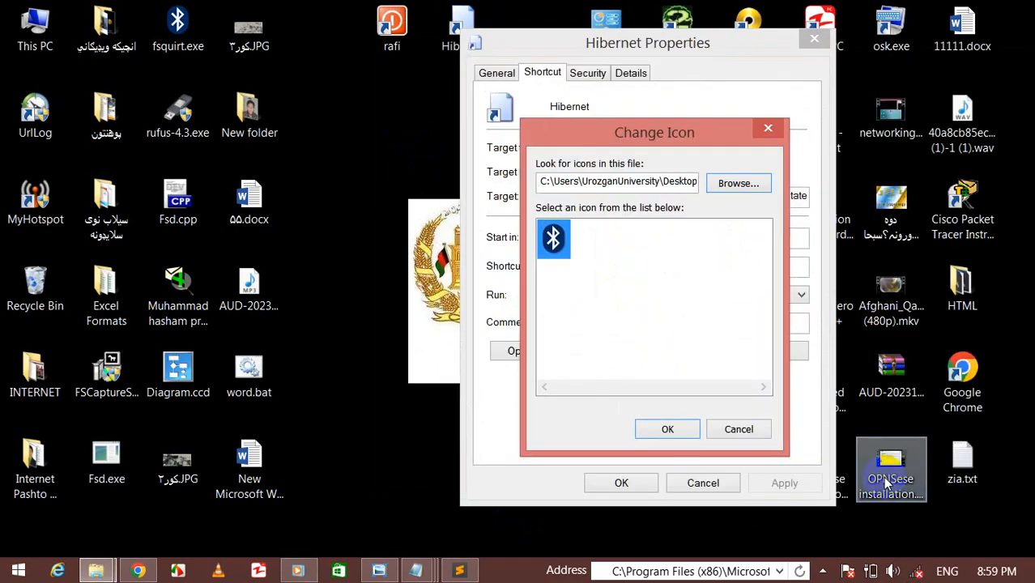
click(742, 430)
Step: Try to load an icon for the Hibernet shortcut from the renamed shutdown shortcut on the desktop
click(666, 351)
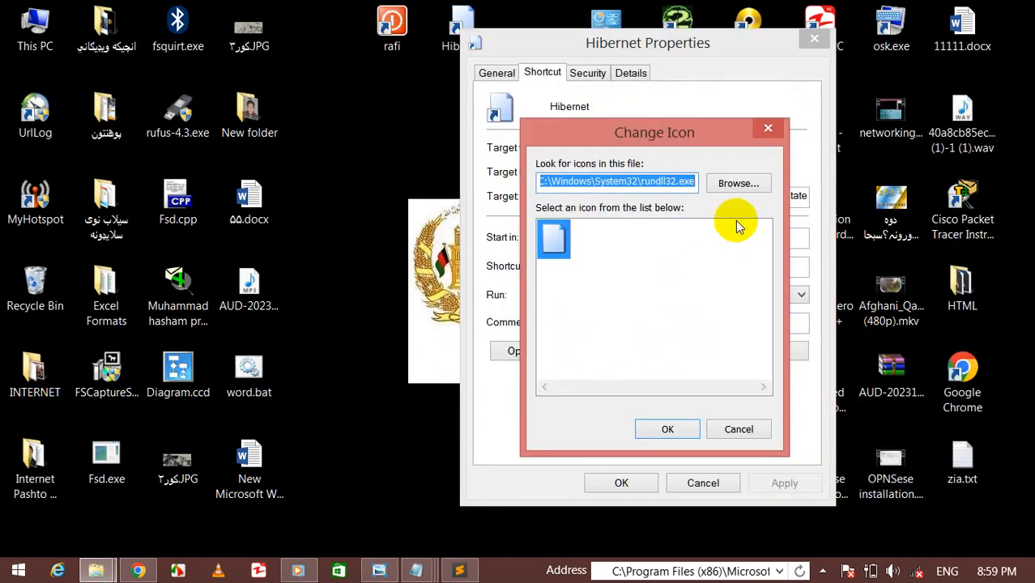
click(745, 190)
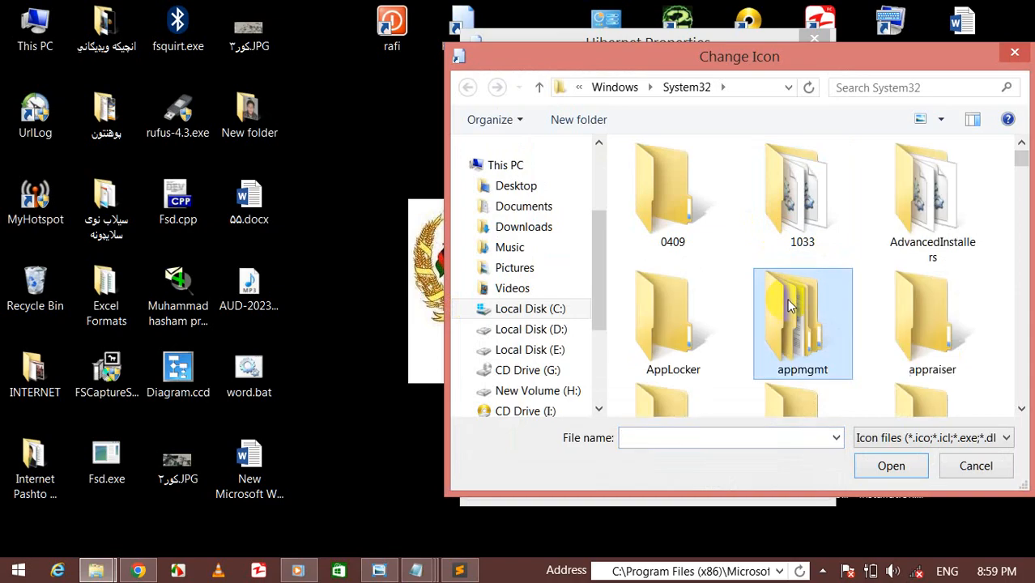
scroll(786, 299, down, 10)
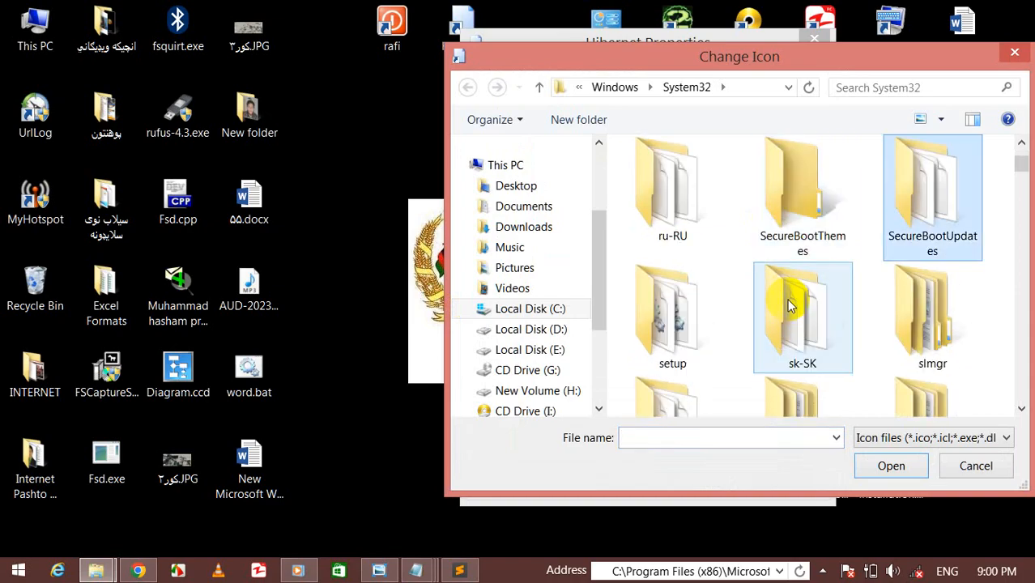
click(532, 184)
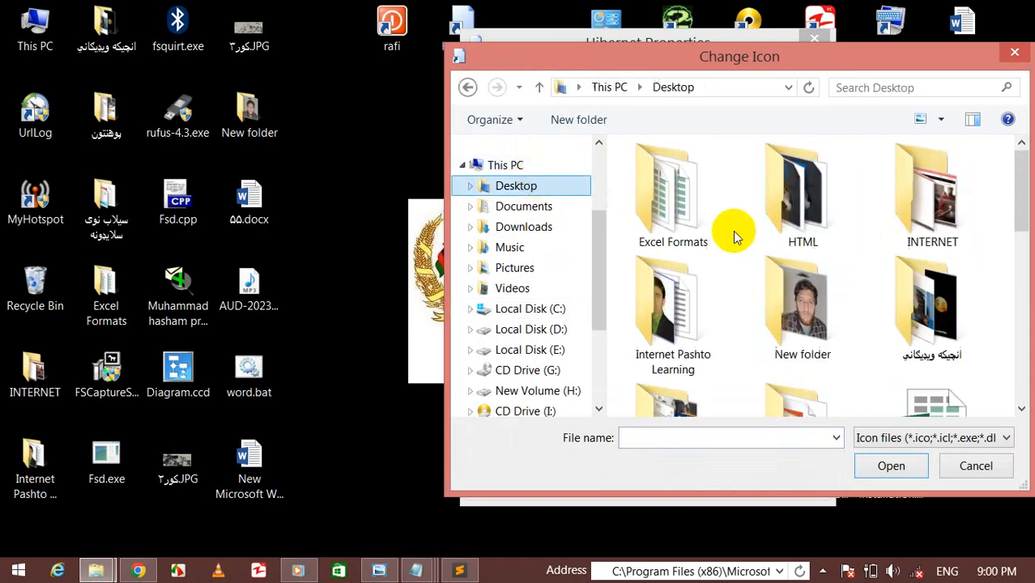
scroll(797, 231, down, 5)
click(699, 397)
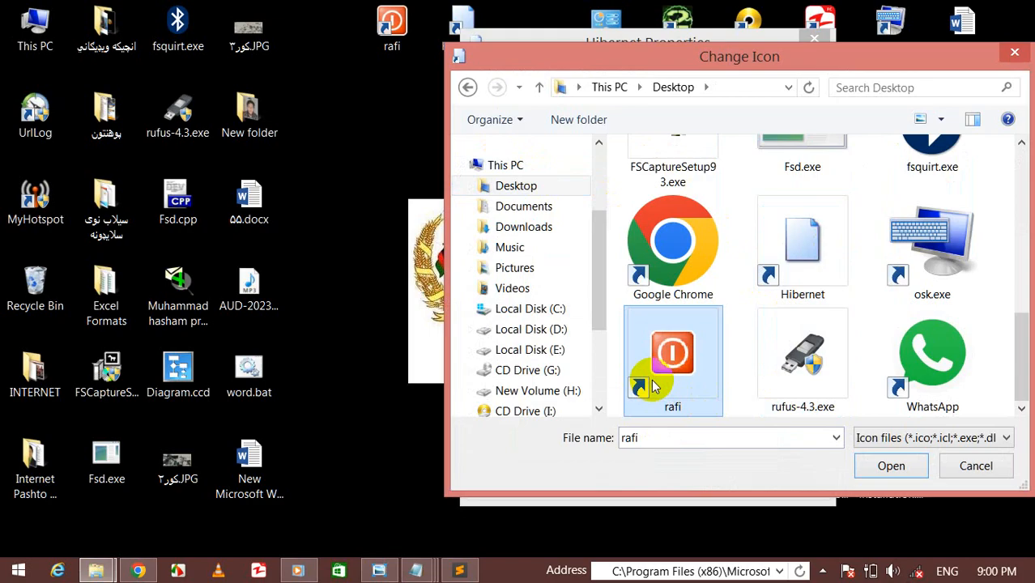
click(888, 464)
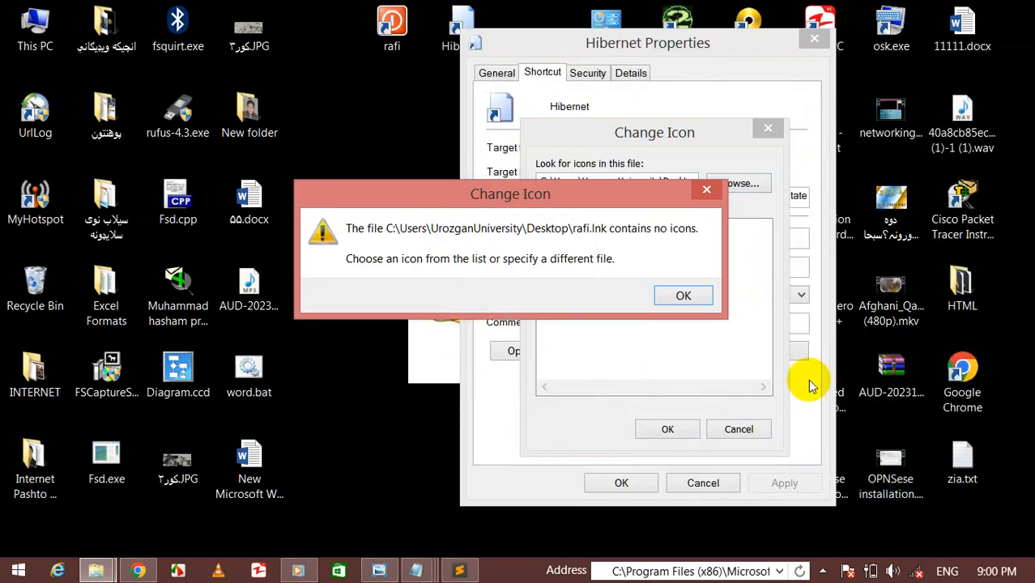
click(683, 295)
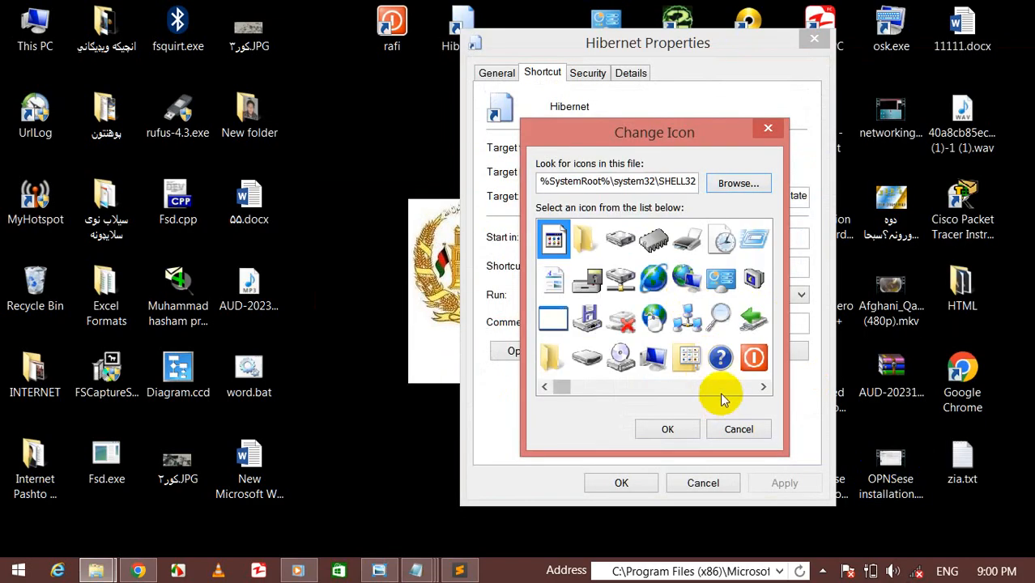
Step: Set the Hibernet shortcut's icon to the tree from the SHELL32 icon list and save its properties
click(722, 392)
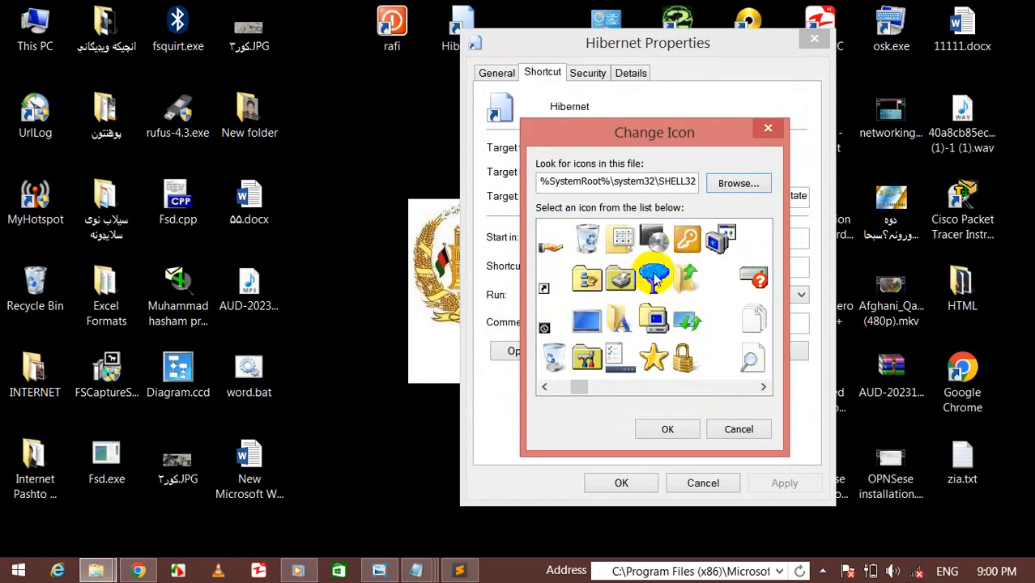
click(654, 278)
click(669, 429)
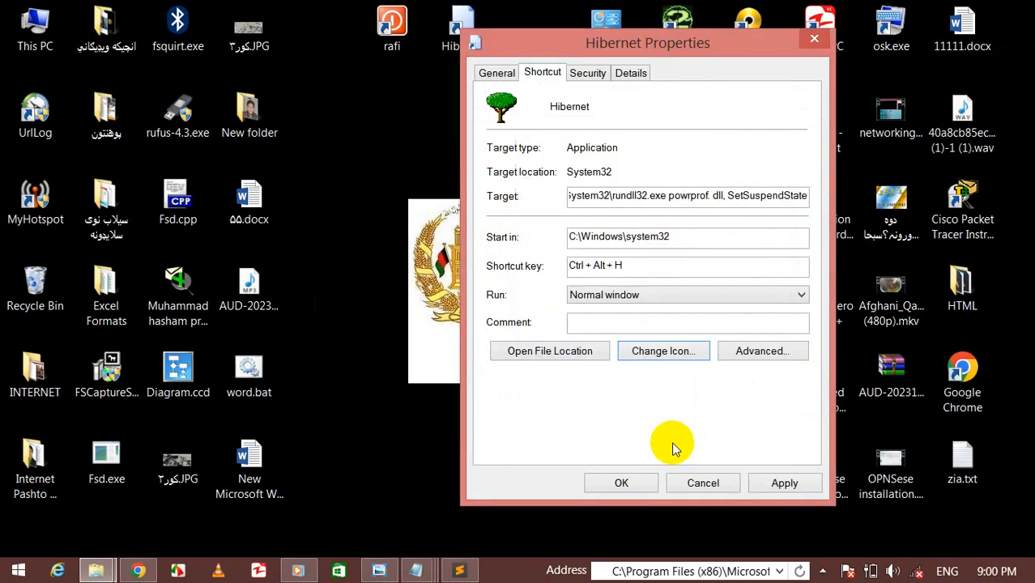
click(620, 482)
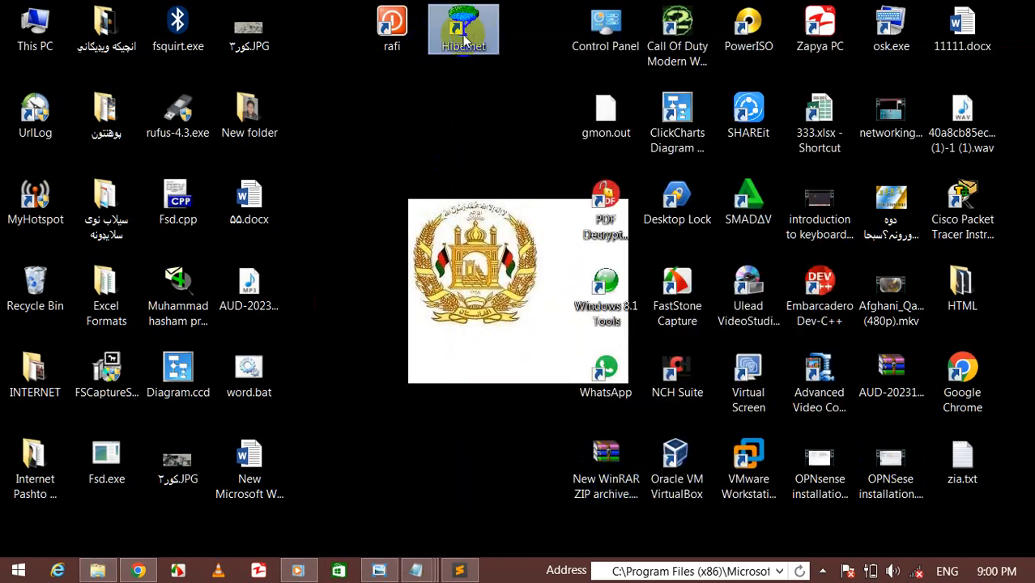
Step: Cut the renamed shutdown shortcut from the desktop and try to open the Windows folder on Local Disk (C:) from This PC
right_click(389, 27)
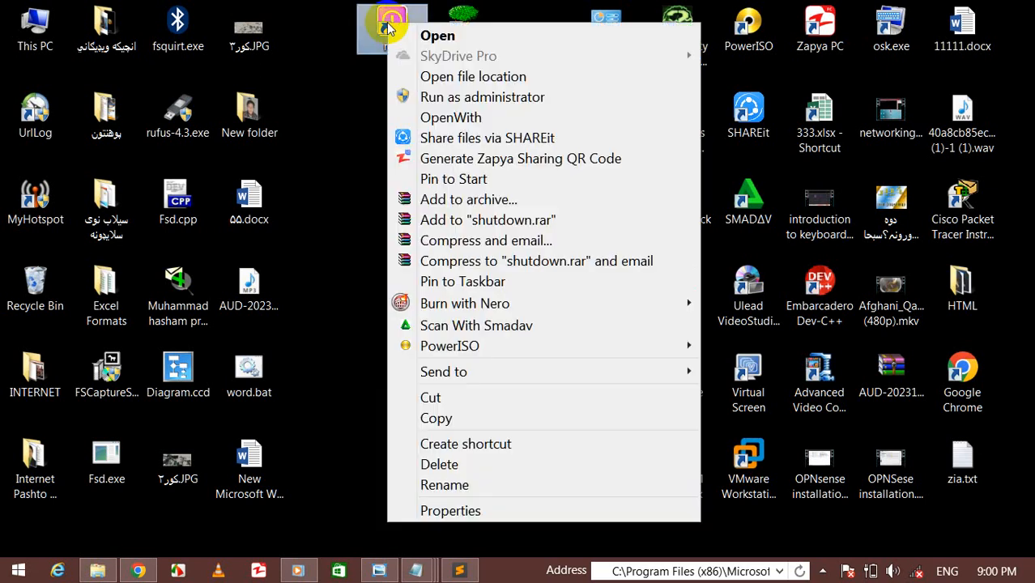
click(483, 403)
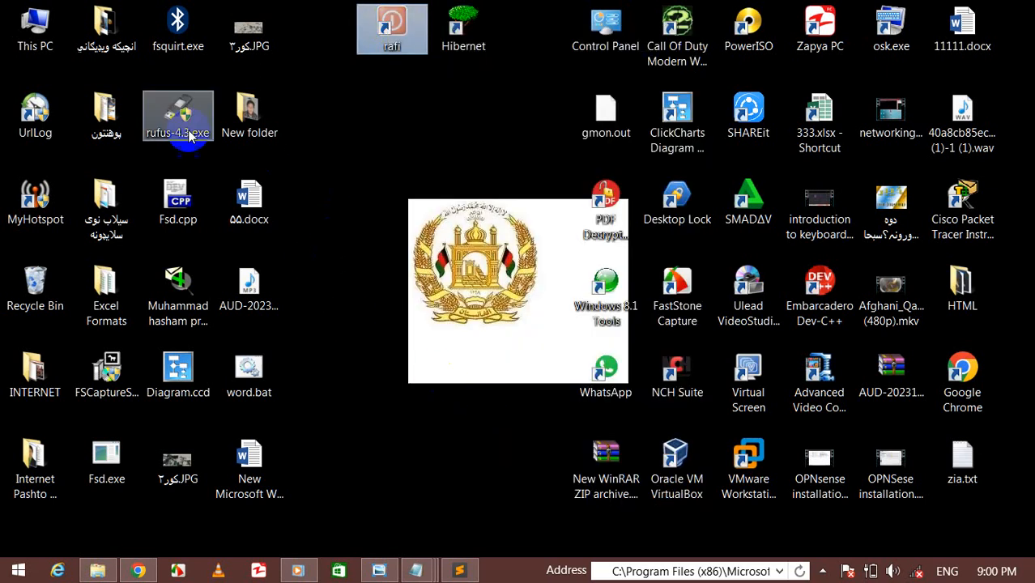
double_click(67, 35)
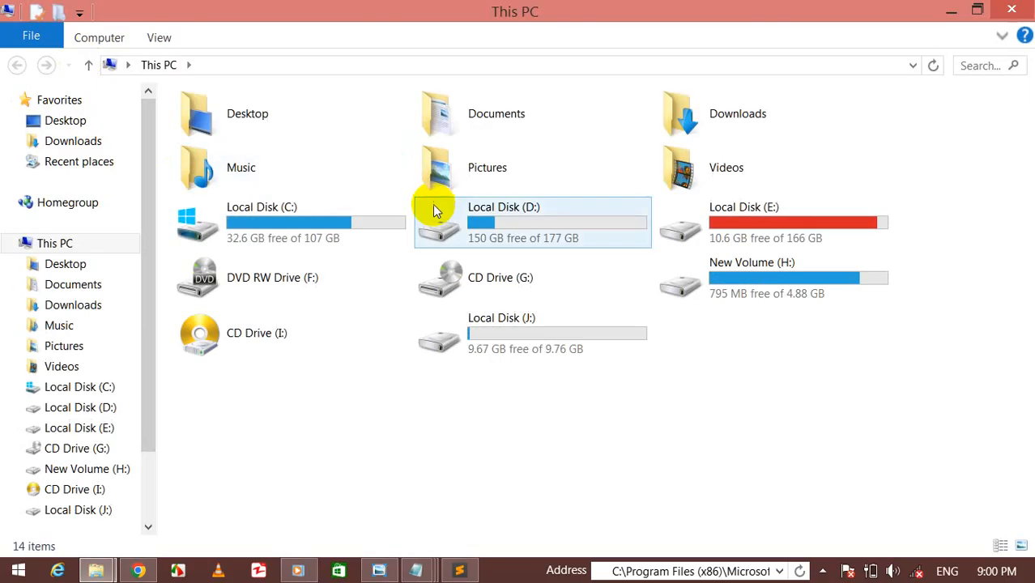
double_click(304, 217)
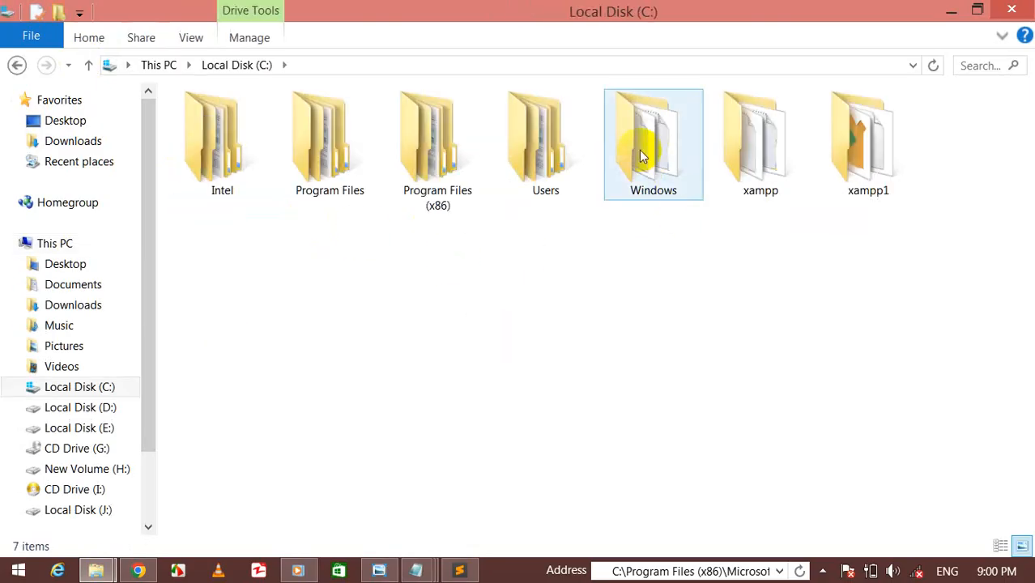
click(640, 154)
double_click(640, 154)
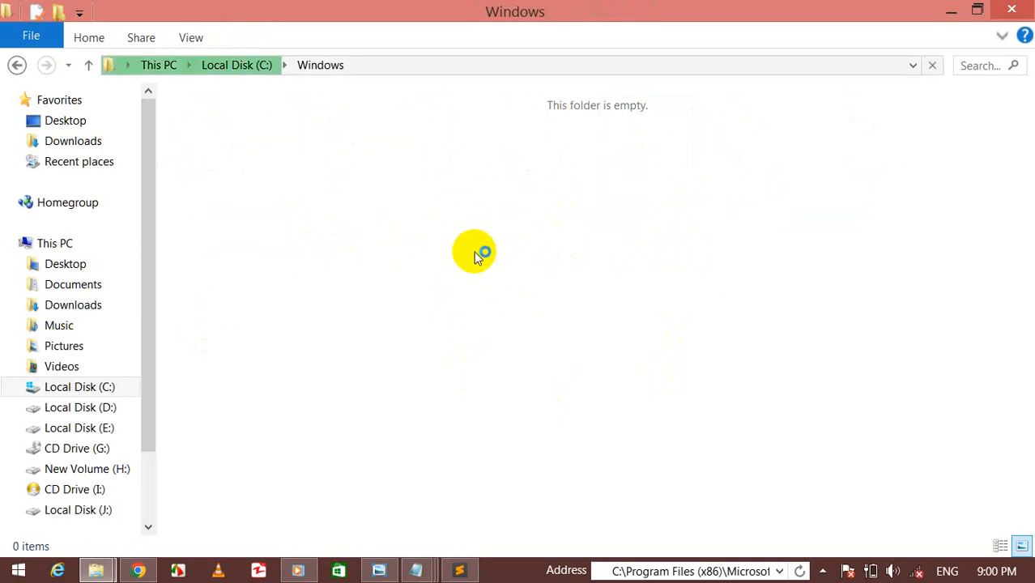
click(1011, 10)
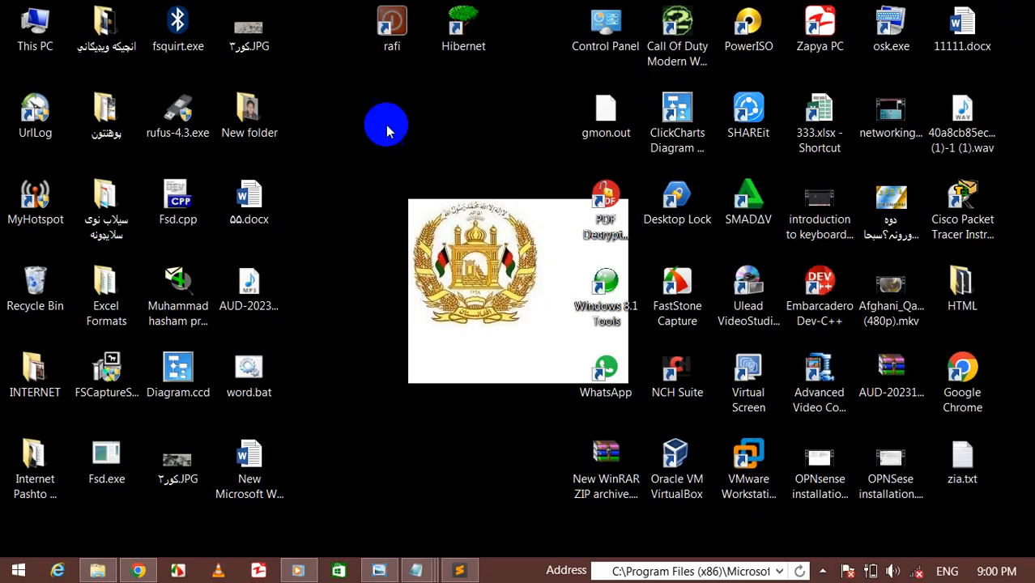
Step: Retry opening the Windows folder on Local Disk (C:) from This PC, and close the window while it loads
double_click(31, 41)
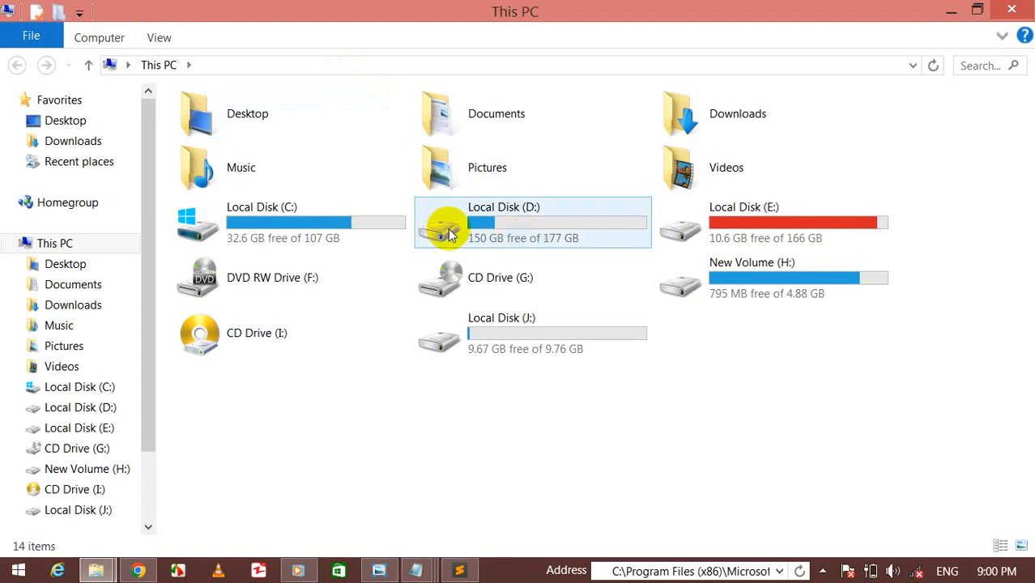
double_click(377, 209)
double_click(653, 162)
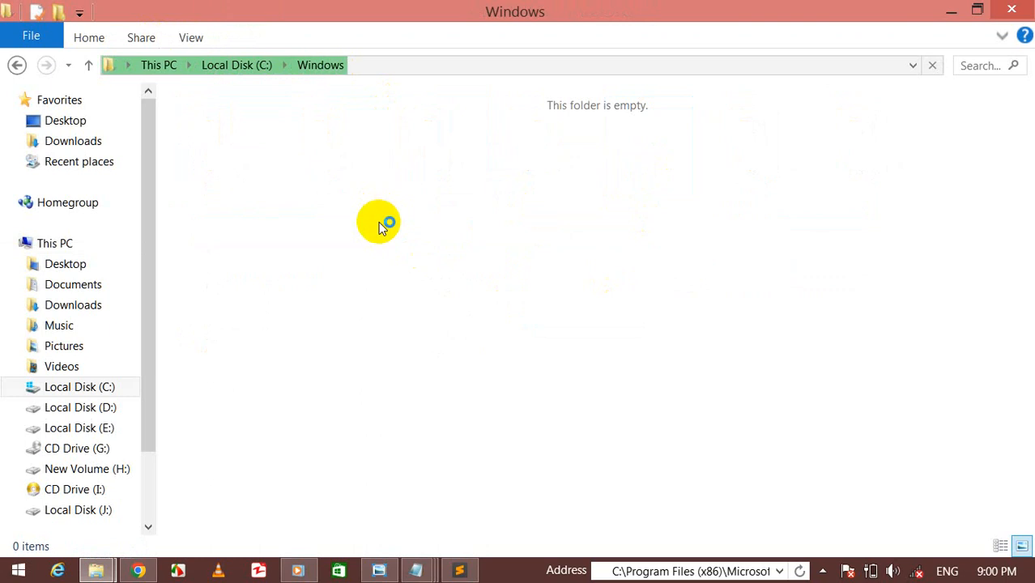
click(1011, 10)
click(36, 28)
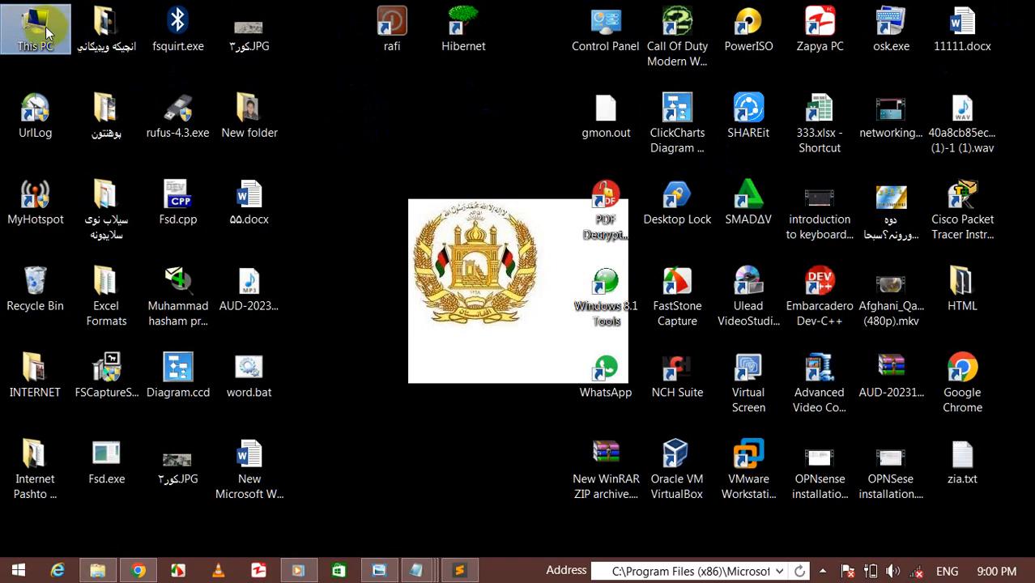
Step: Open the folder C:\windows with the Run command
key(super+r)
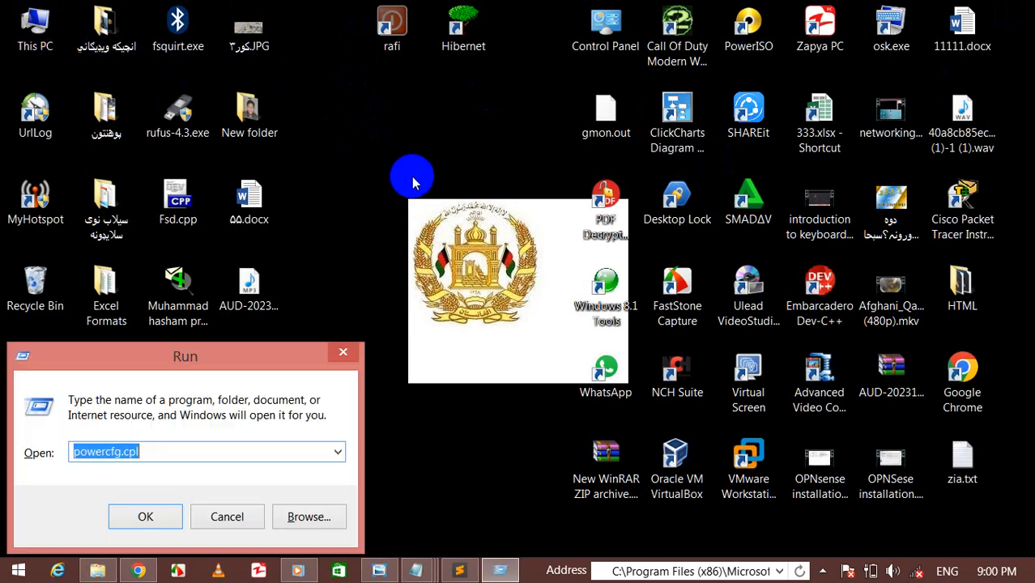
text(C)
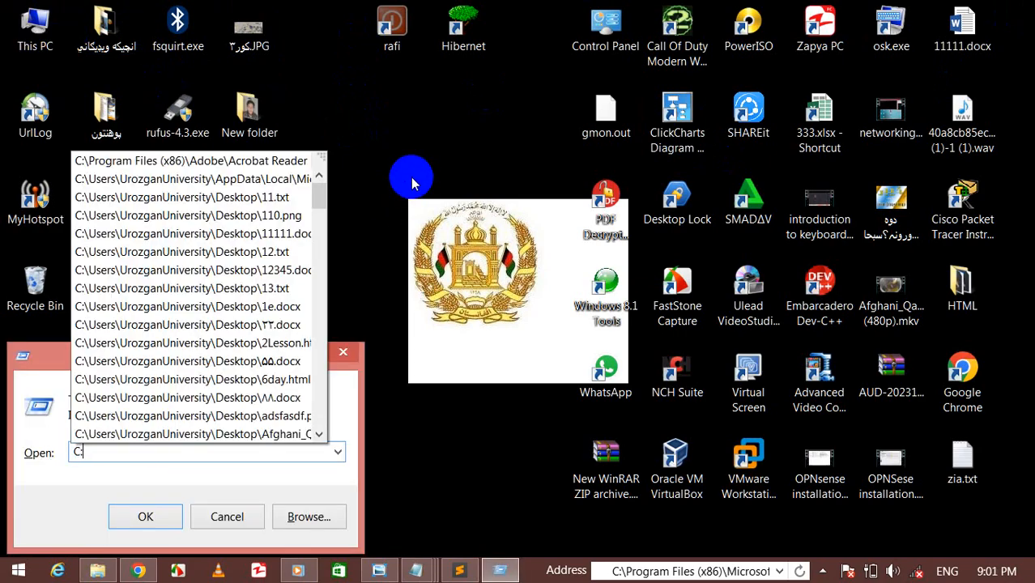
text(:')
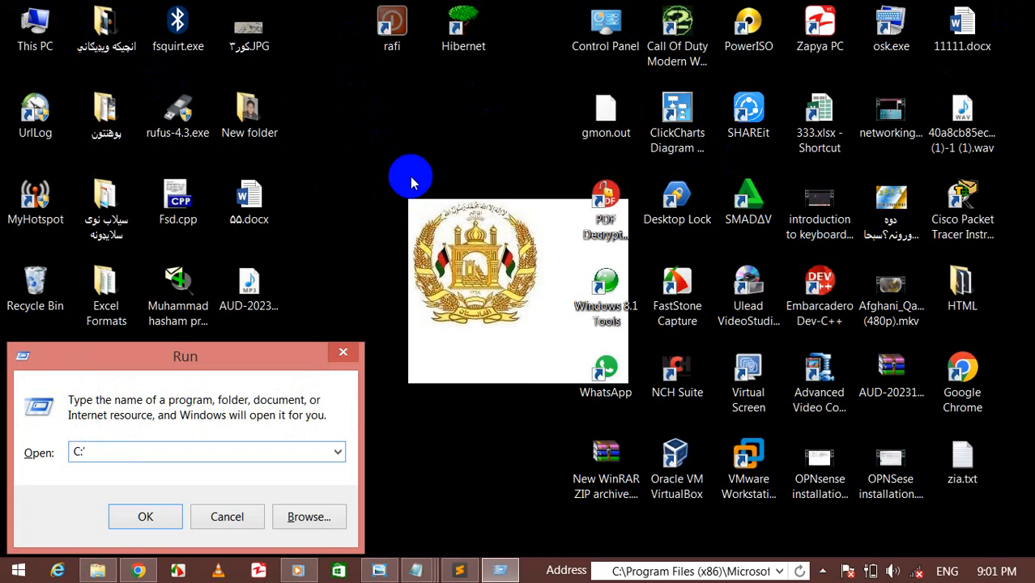
key(BackSpace)
text(\)
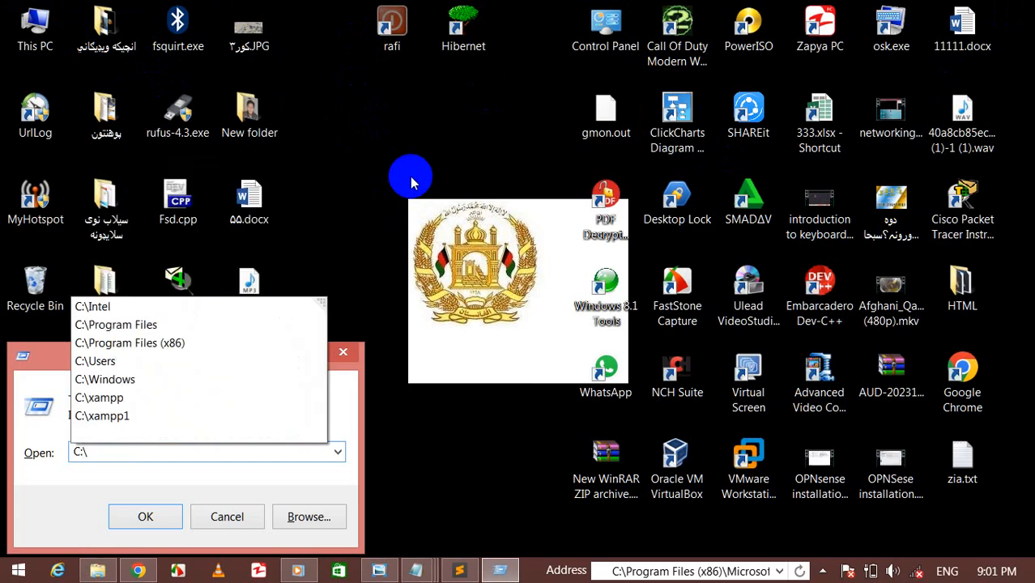
text(windows)
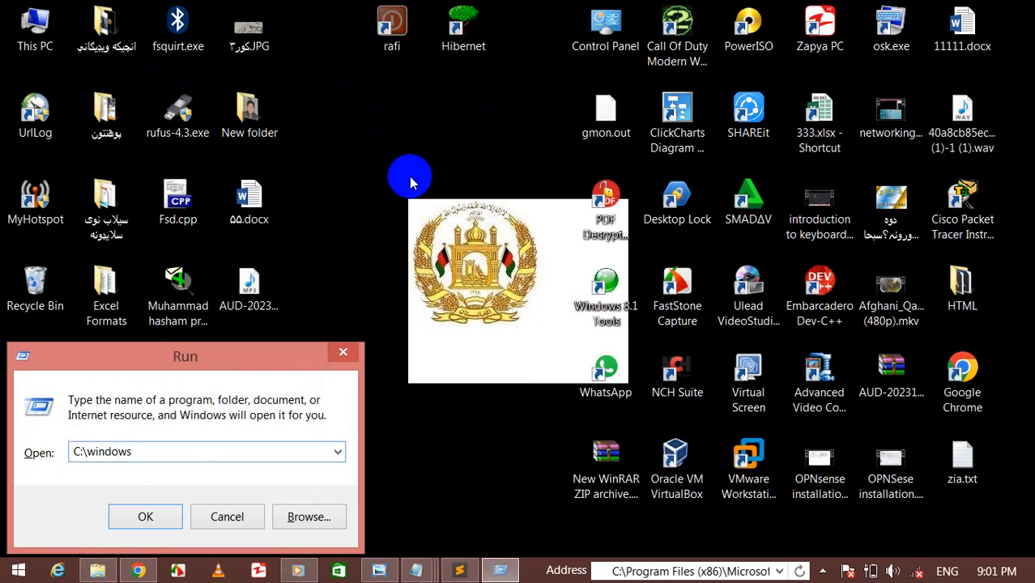
key(Return)
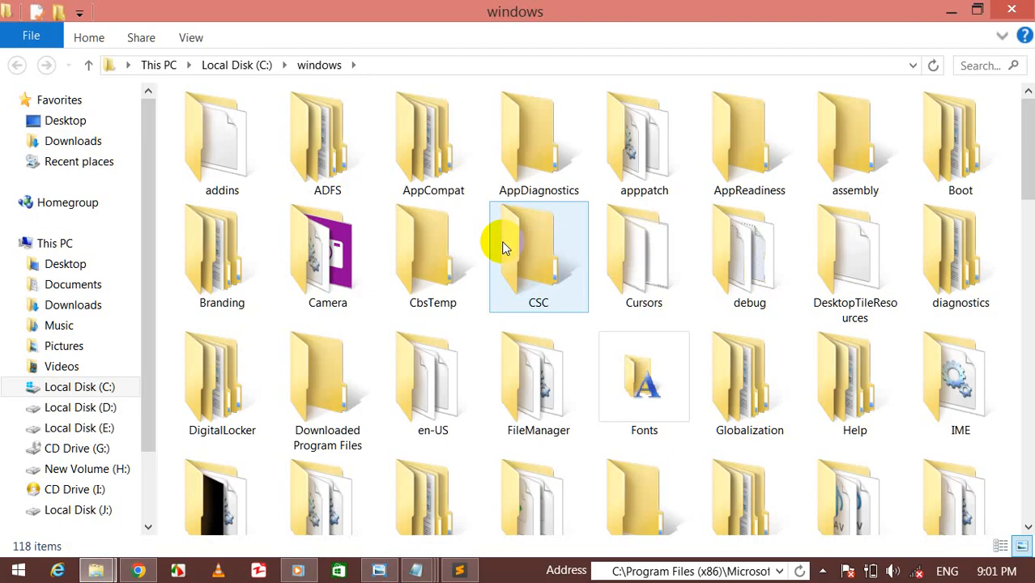
Step: Locate the System32 folder inside the Windows folder and open it
text(system)
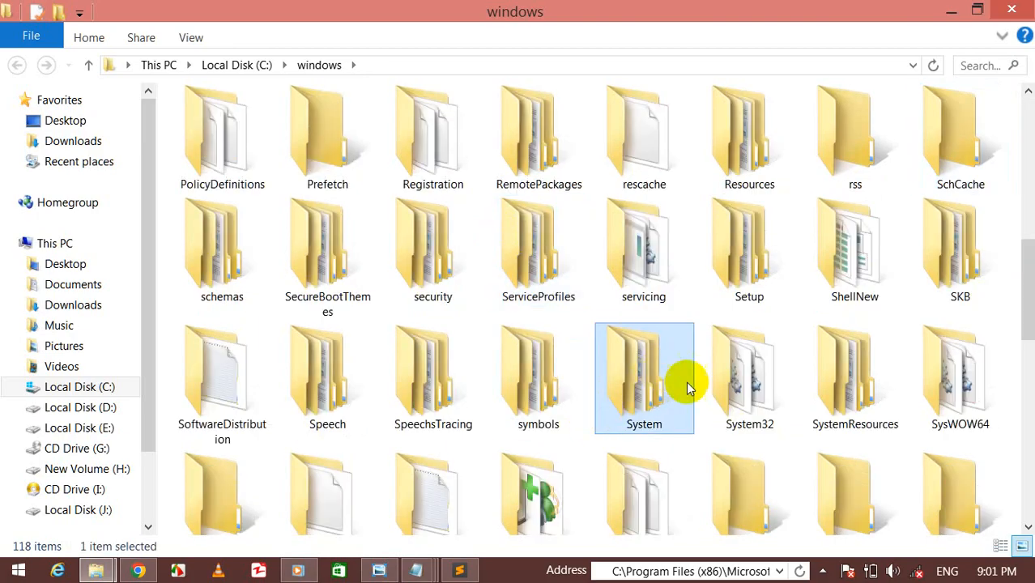
click(727, 380)
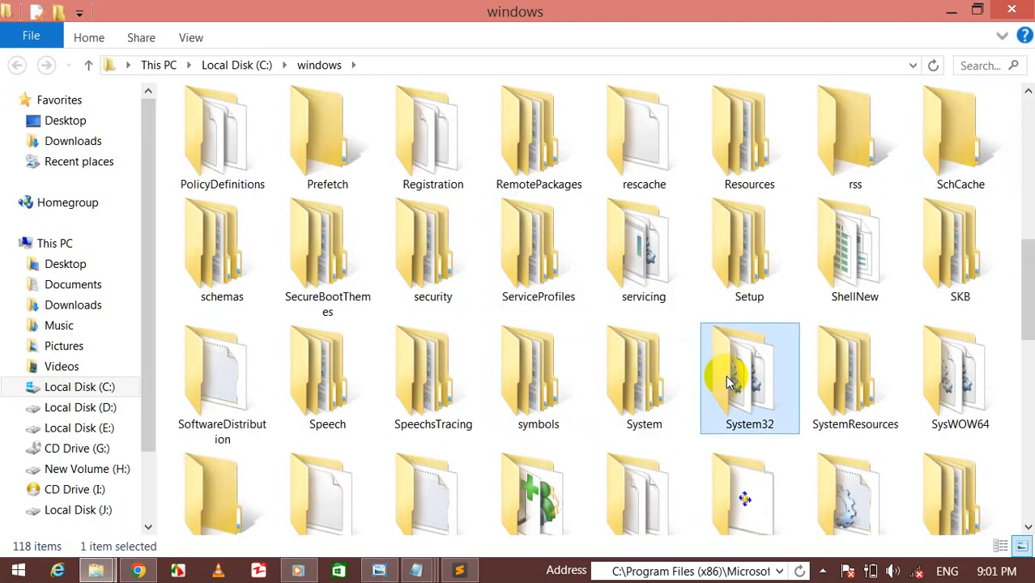
double_click(727, 380)
Step: Try to paste the cut shutdown shortcut into the System32 folder
click(504, 185)
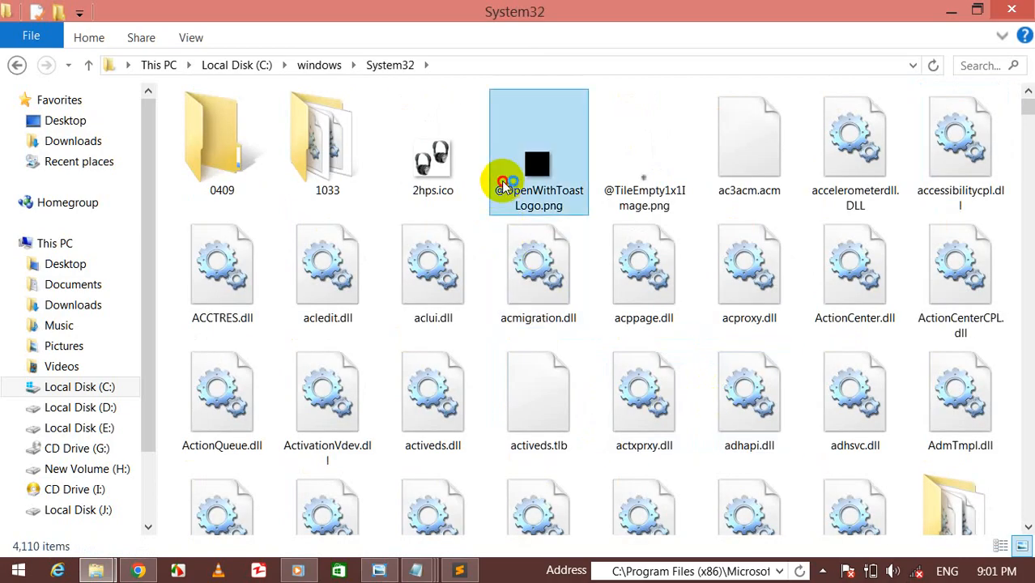
right_click(601, 84)
click(665, 180)
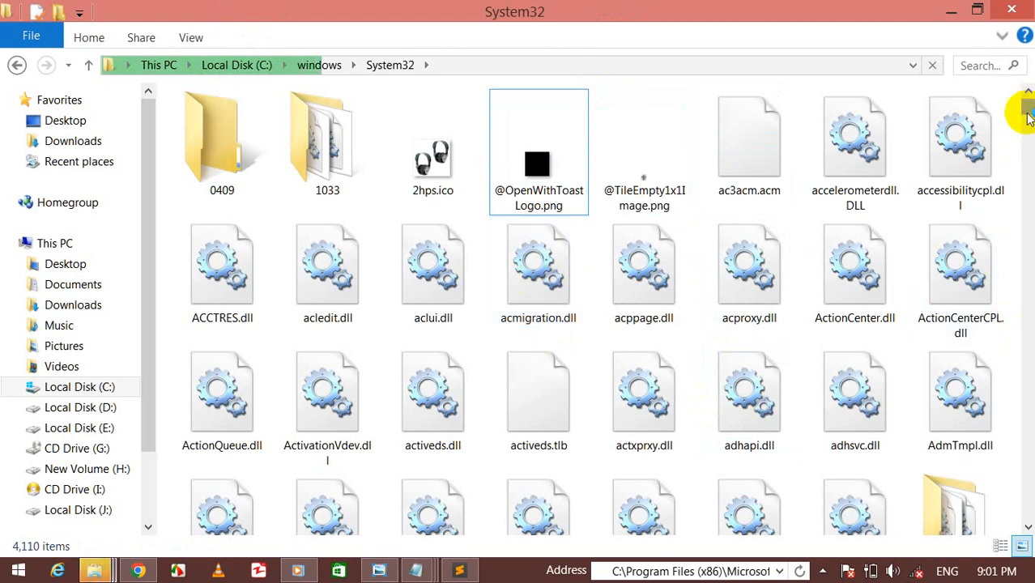
Step: Find the old folder-icon shortcut with the same name as the renamed shutdown shortcut in System32 and delete it
click(518, 157)
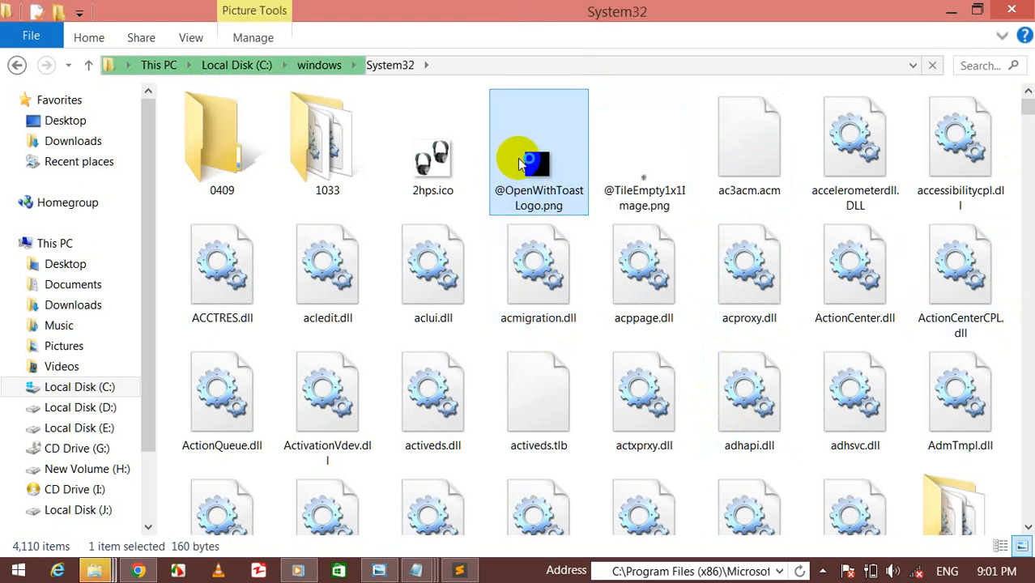
key(r)
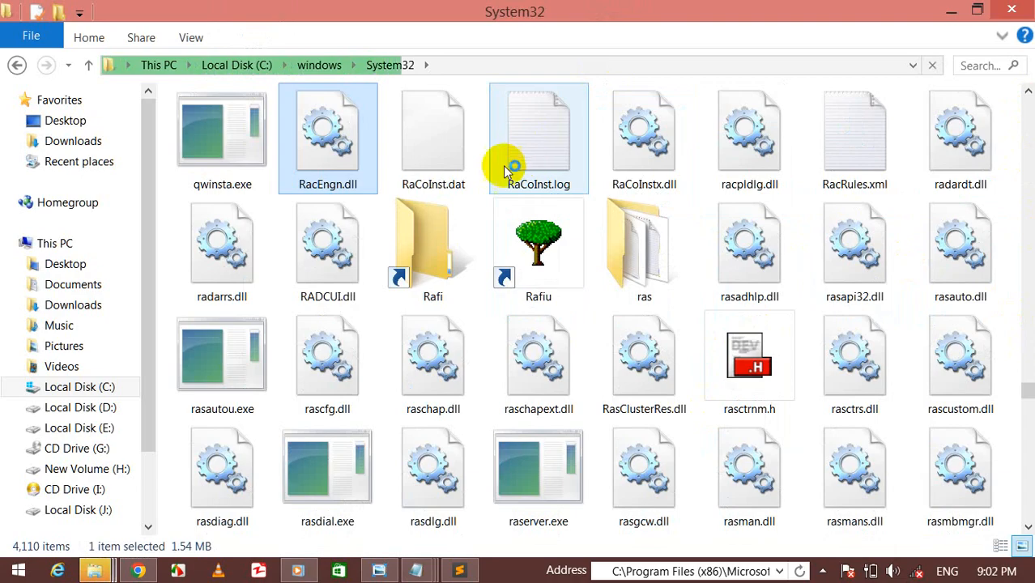
click(571, 270)
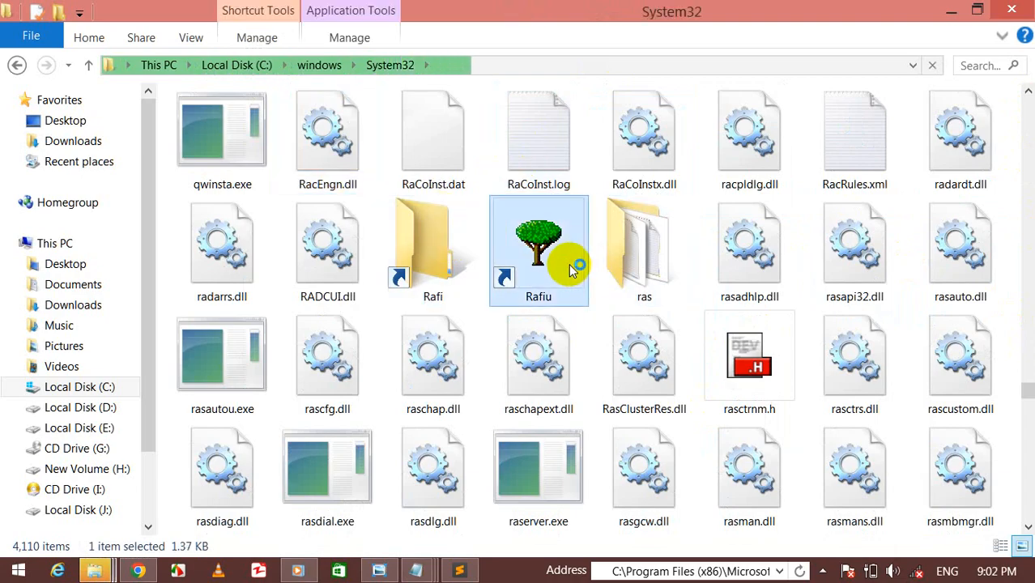
key(Right)
key(Left)
key(Left)
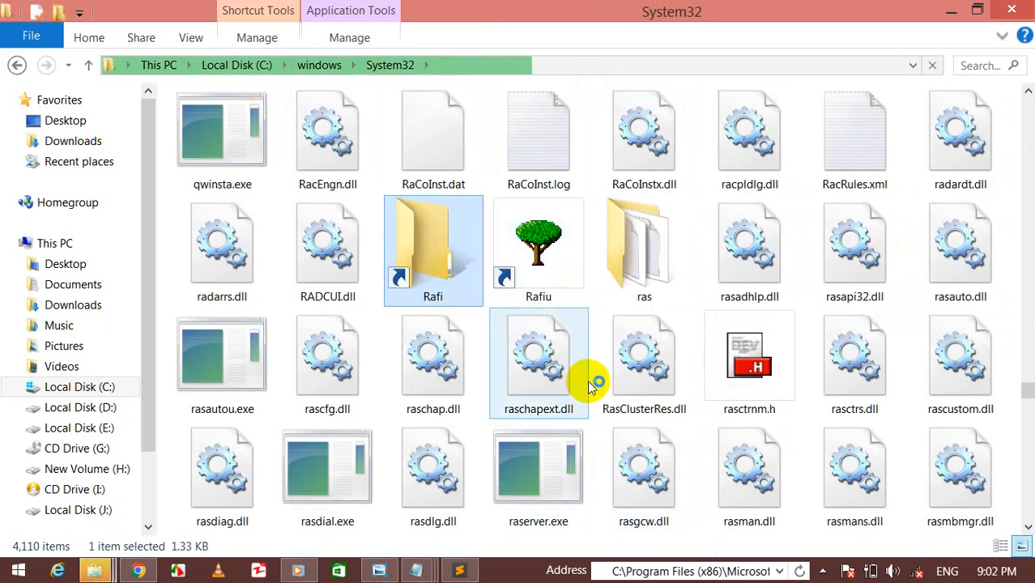
right_click(440, 261)
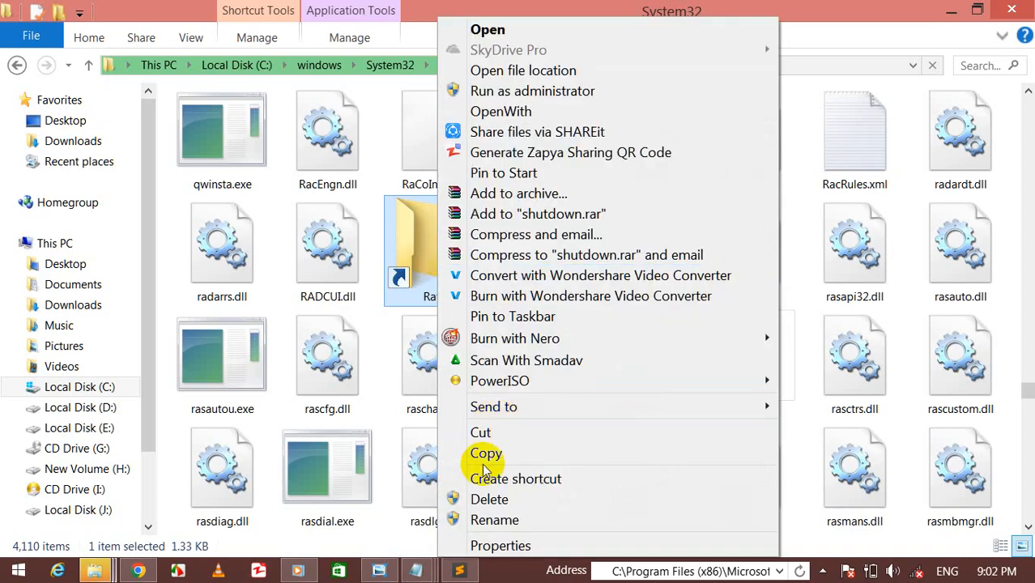
click(489, 500)
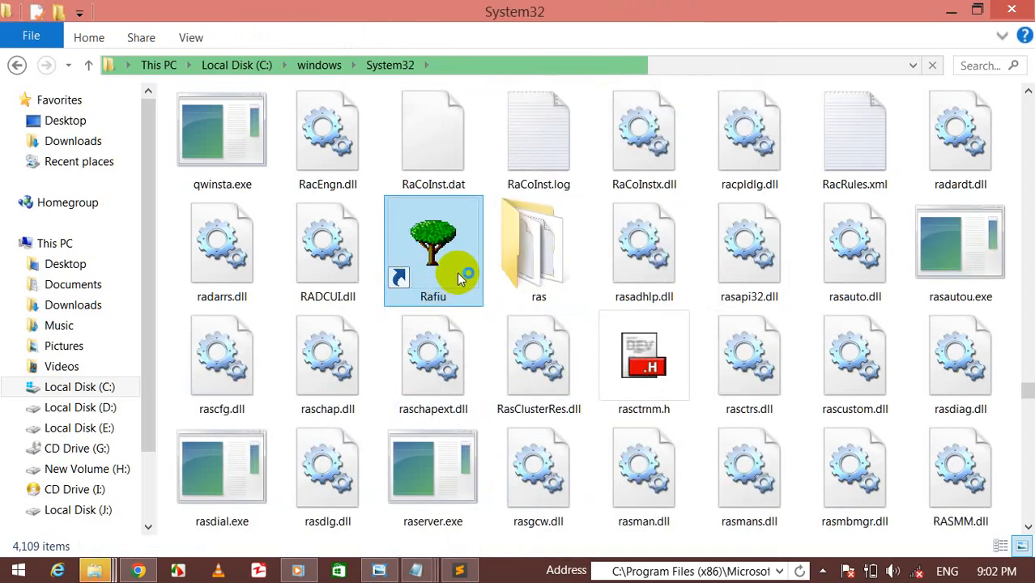
Step: Close the System32 window, choose to replace the existing file in the destination, and skip the move at the administrator permission request
click(1010, 17)
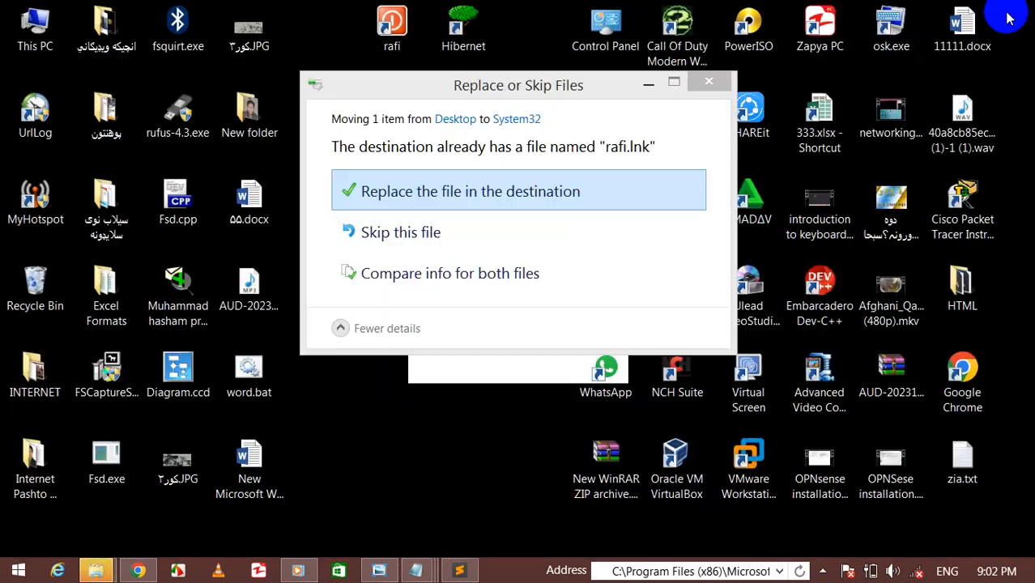
click(451, 191)
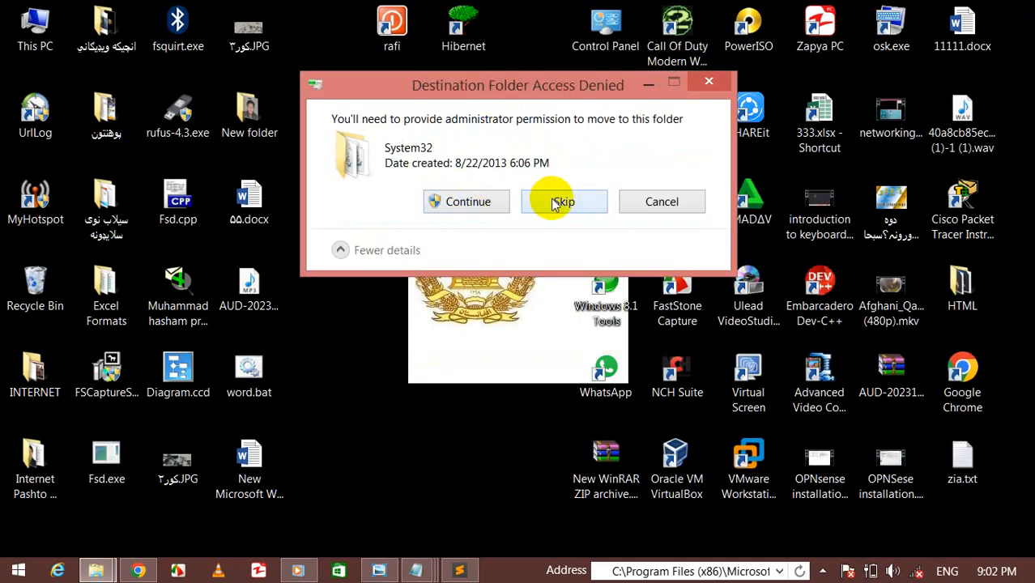
click(557, 202)
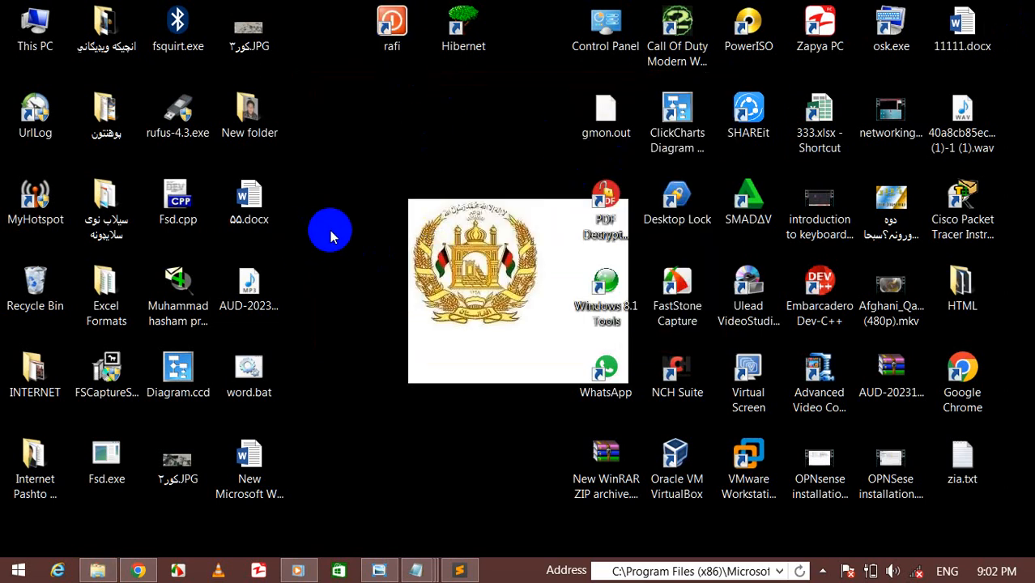
Step: Enter the renamed shutdown shortcut's name as a Run command twice without executing it, clearing it the second time before closing Run
key(super+r)
text(rafi)
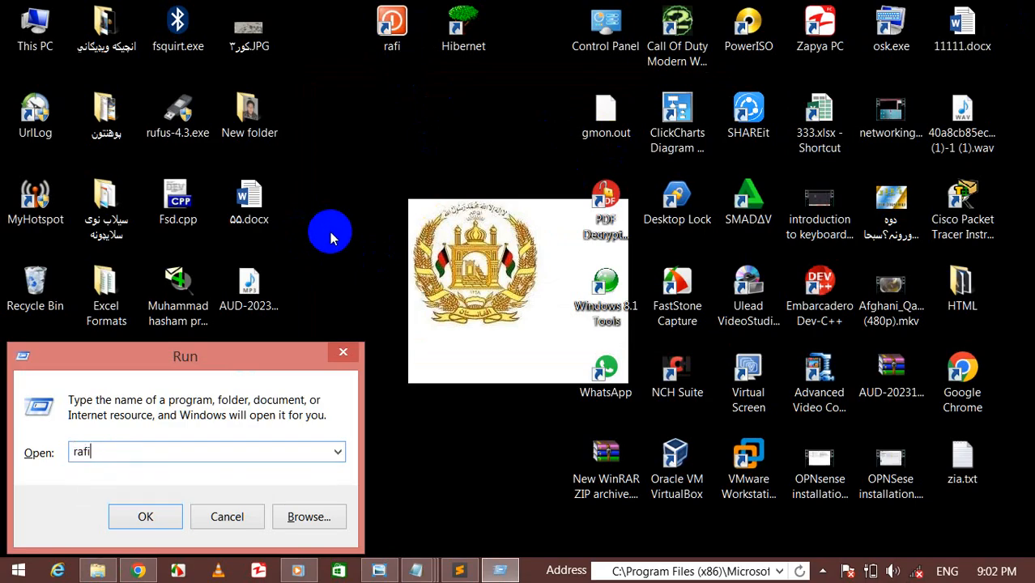
click(343, 353)
key(super+r)
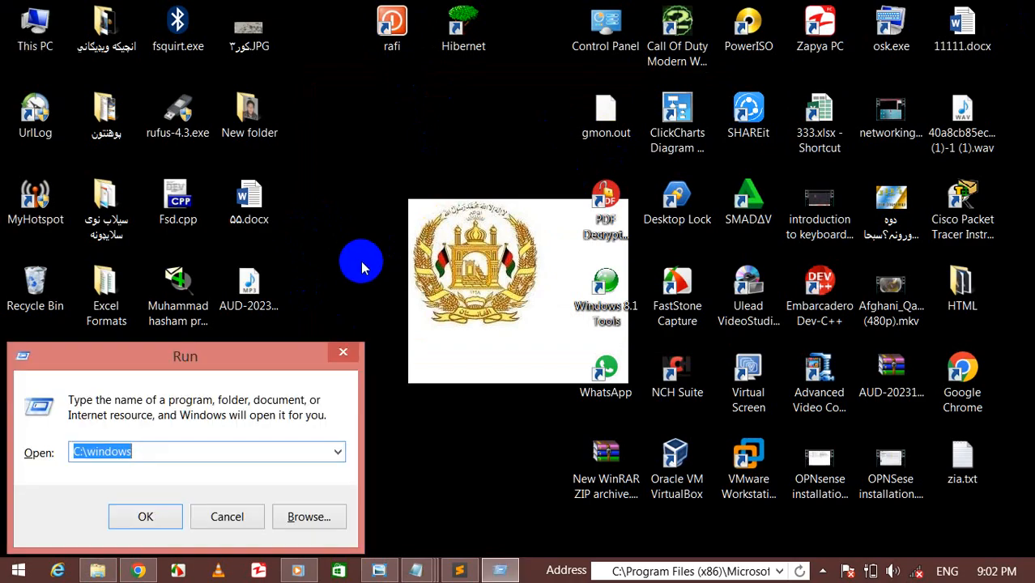
text(rafi)
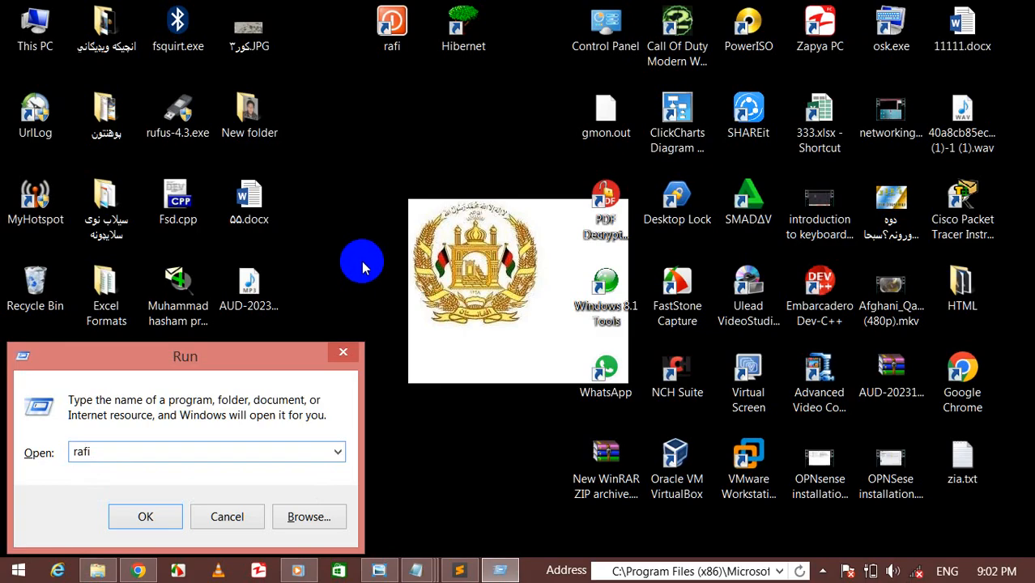
key(BackSpace)
key(BackSpace)
key(BackSpace)
key(BackSpace)
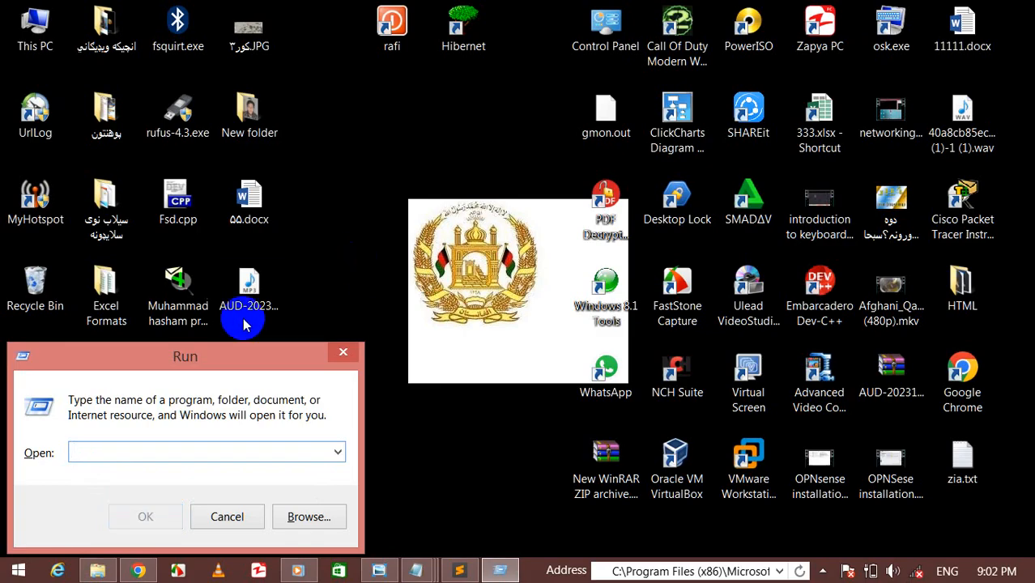
click(351, 356)
Step: Move the renamed shutdown shortcut one row down on the desktop, staying in the same column
right_click(505, 174)
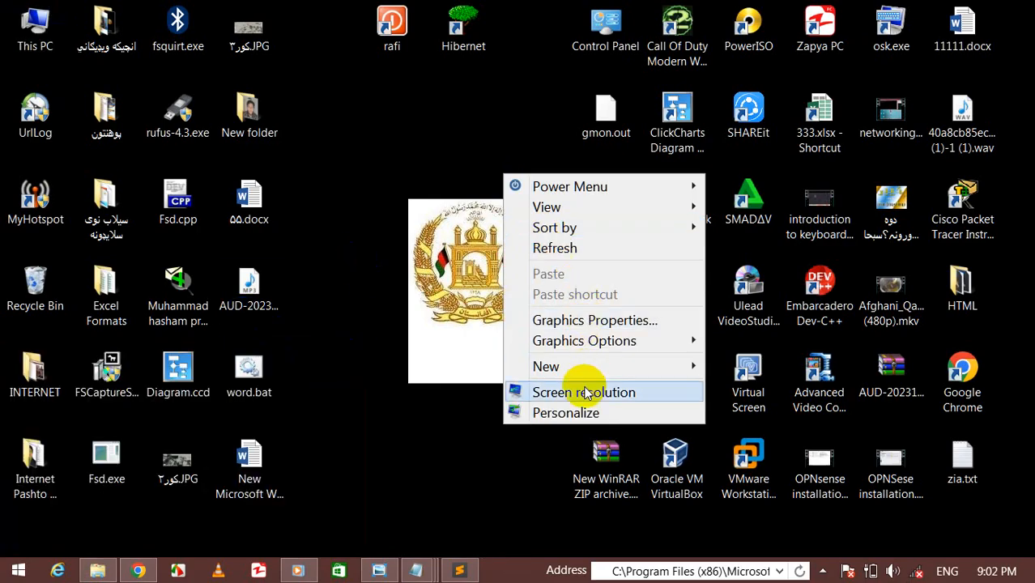
click(404, 162)
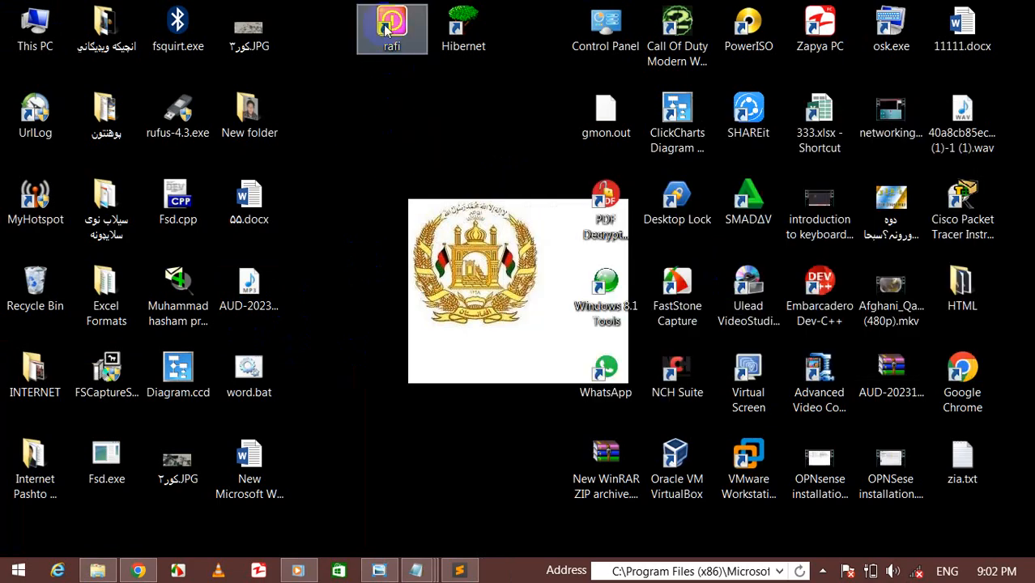
drag(392, 28, 374, 134)
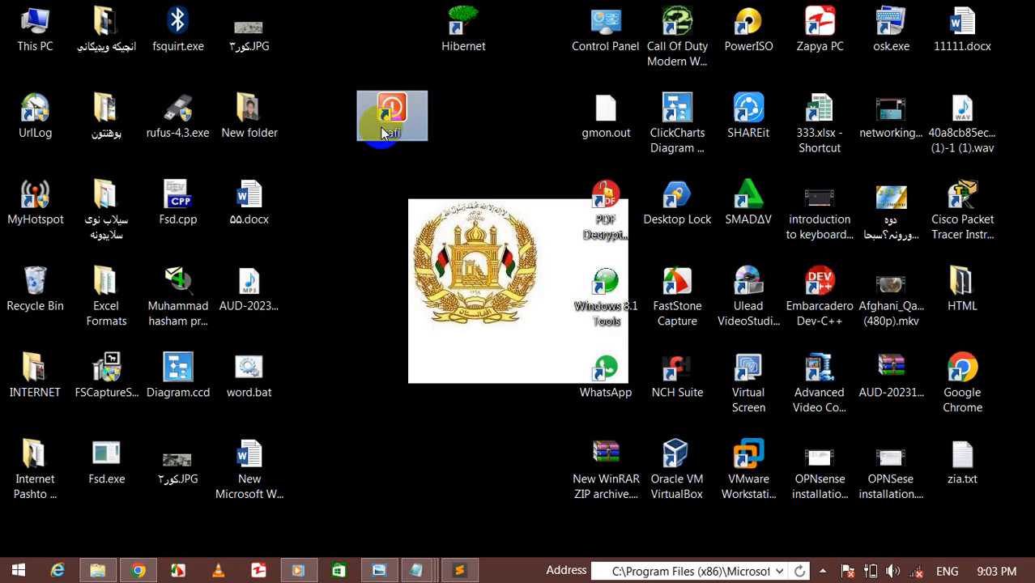
Step: Move the shutdown shortcut down to the third desktop row and rename it as 2023 sex
drag(385, 134, 398, 186)
right_click(398, 187)
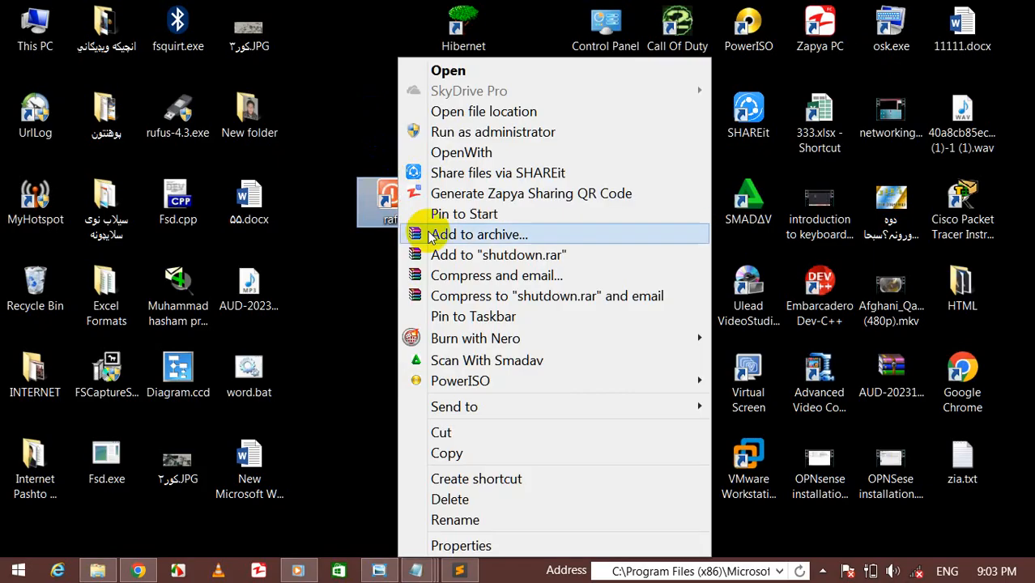
click(425, 518)
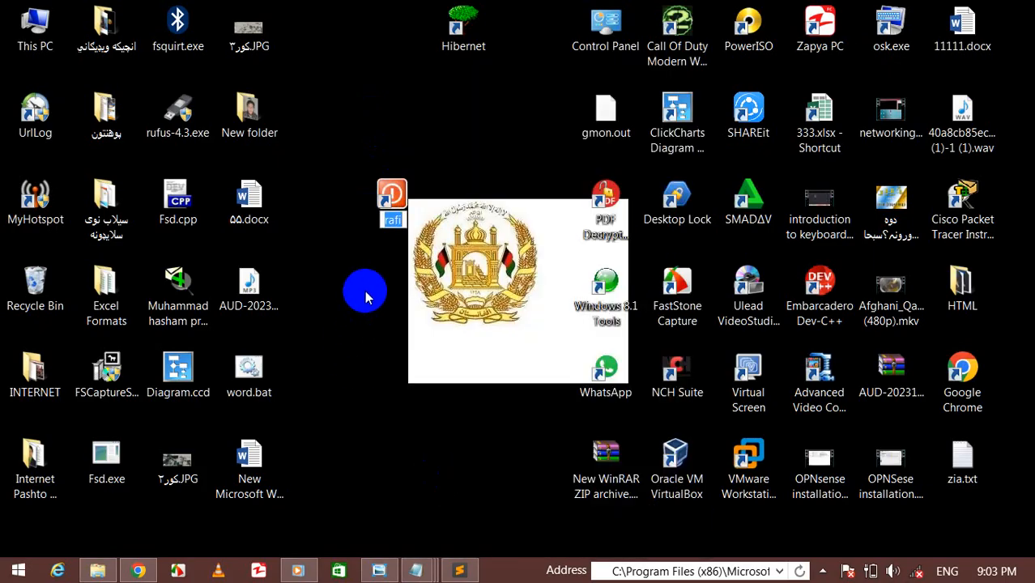
text(2023)
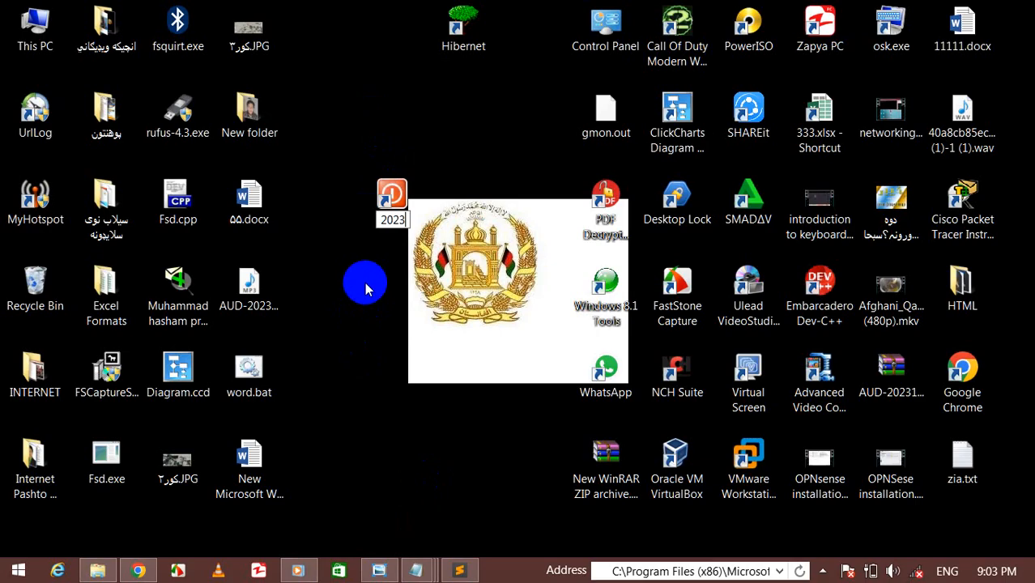
text( sed)
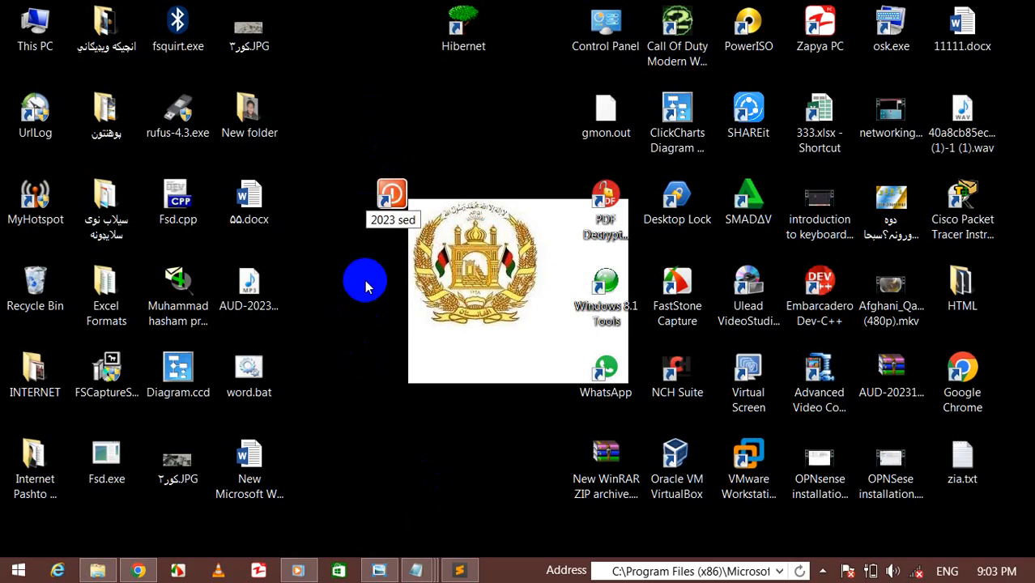
key(BackSpace)
text(x)
key(Return)
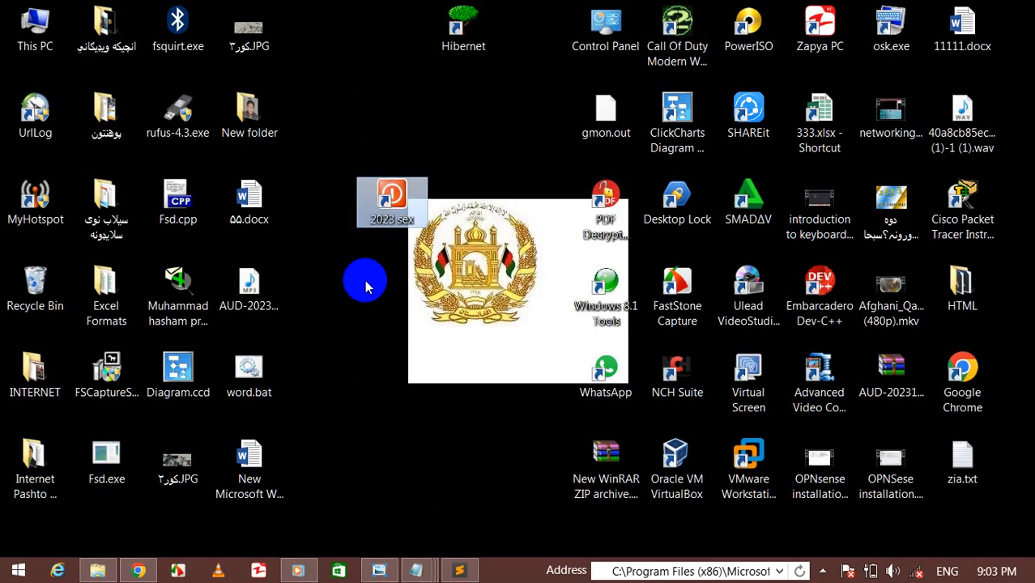
Step: Change the 2023 sex shortcut's icon to the yellow folder from SHELL32.dll and place the shortcut directly beside New folder on the desktop
right_click(386, 206)
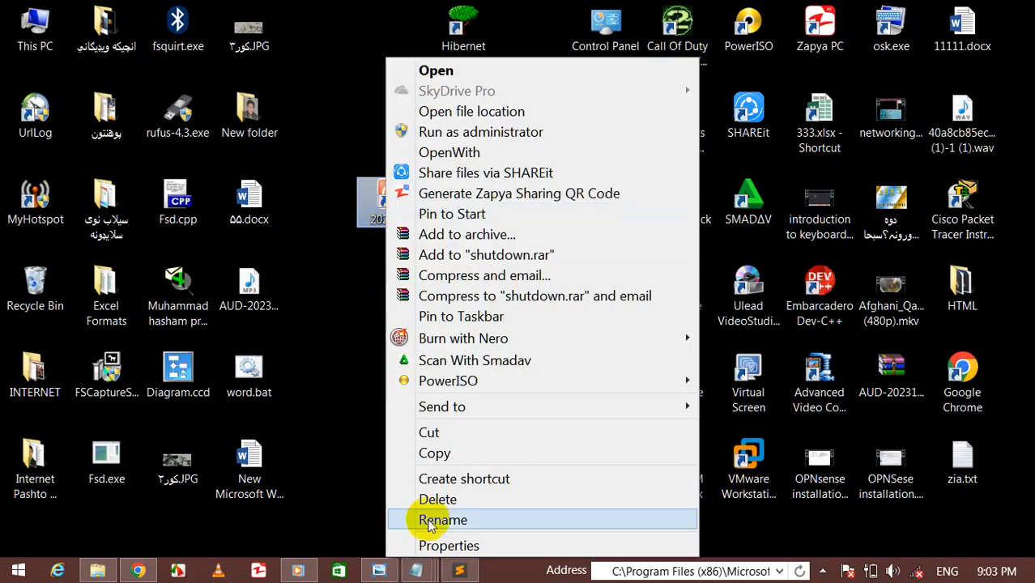
click(437, 544)
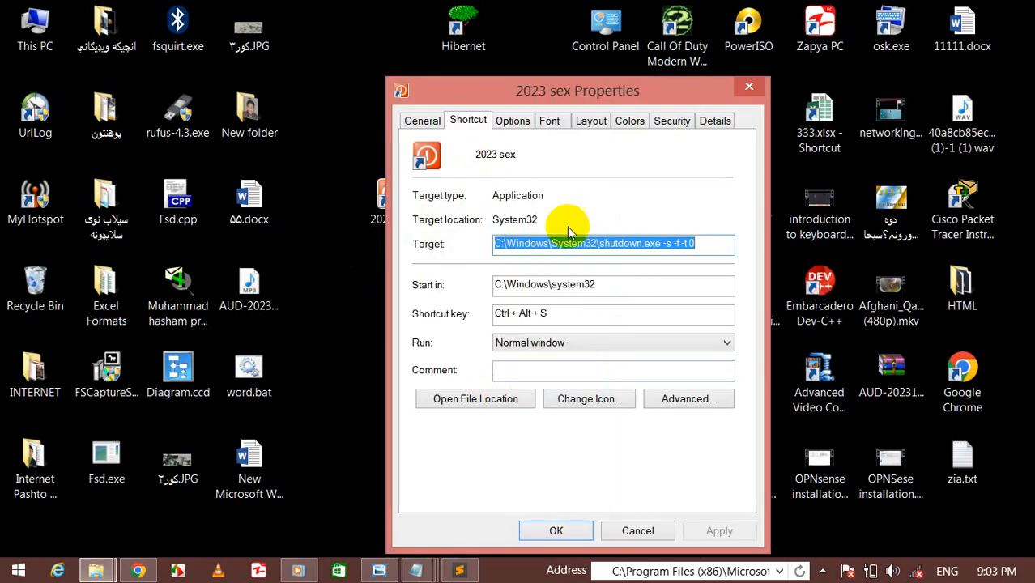
click(589, 399)
click(506, 289)
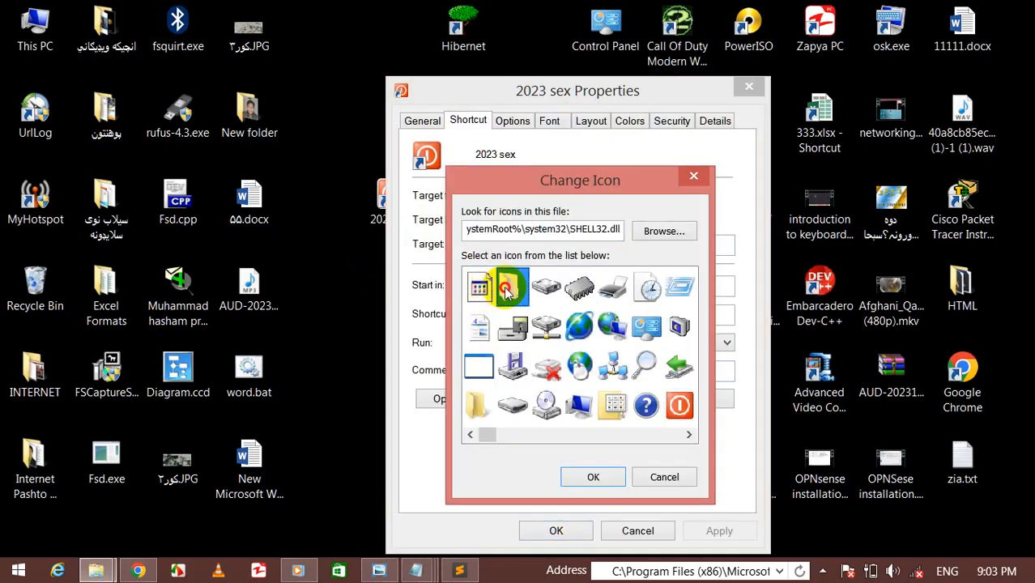
click(595, 477)
click(556, 531)
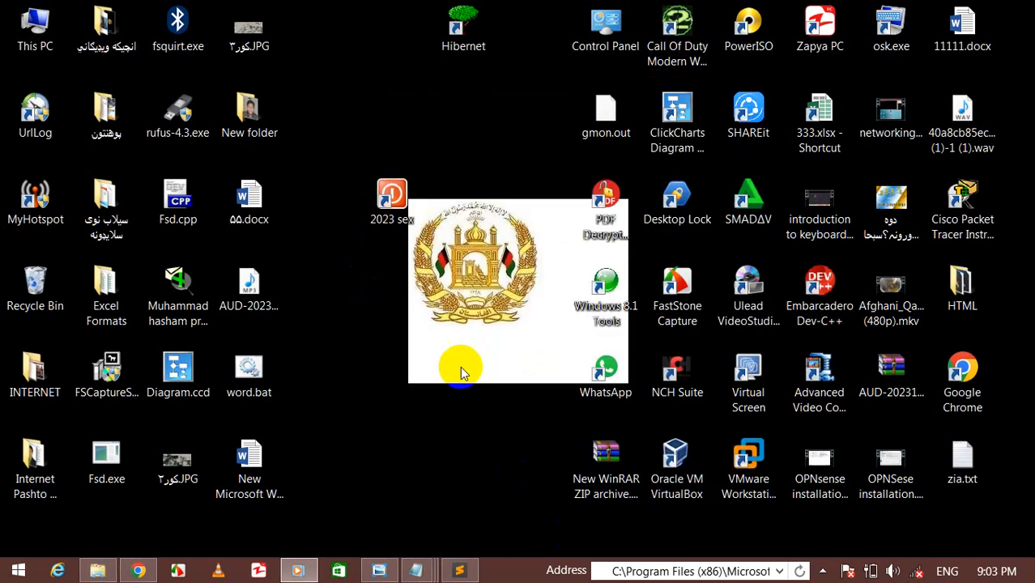
drag(392, 220, 322, 134)
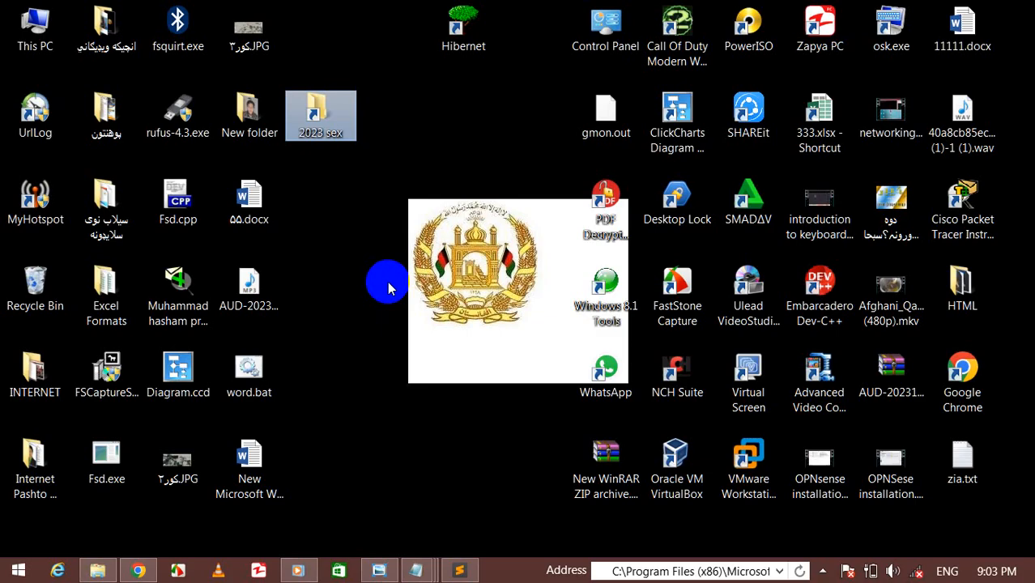
click(348, 118)
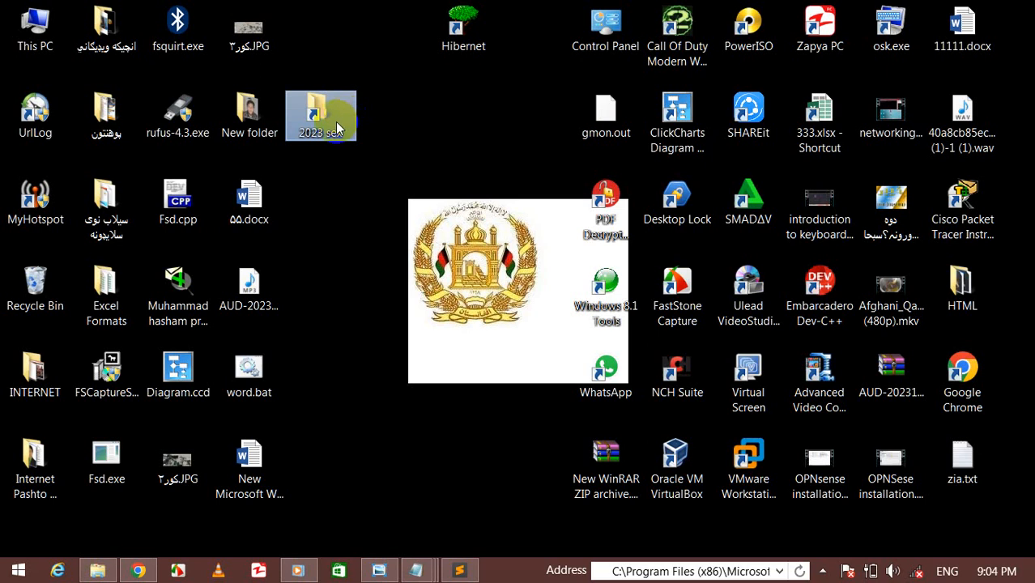
click(334, 135)
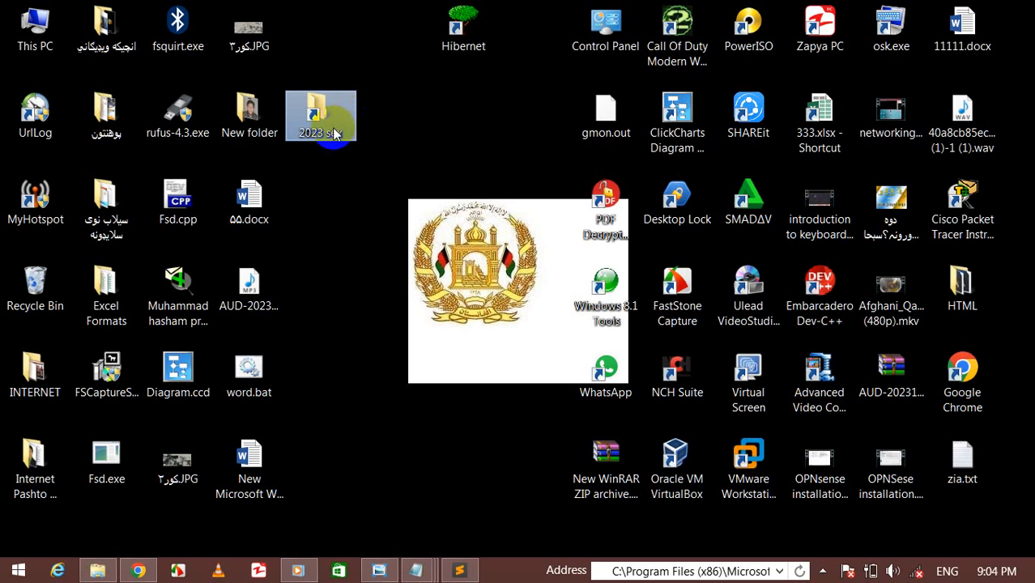
click(317, 103)
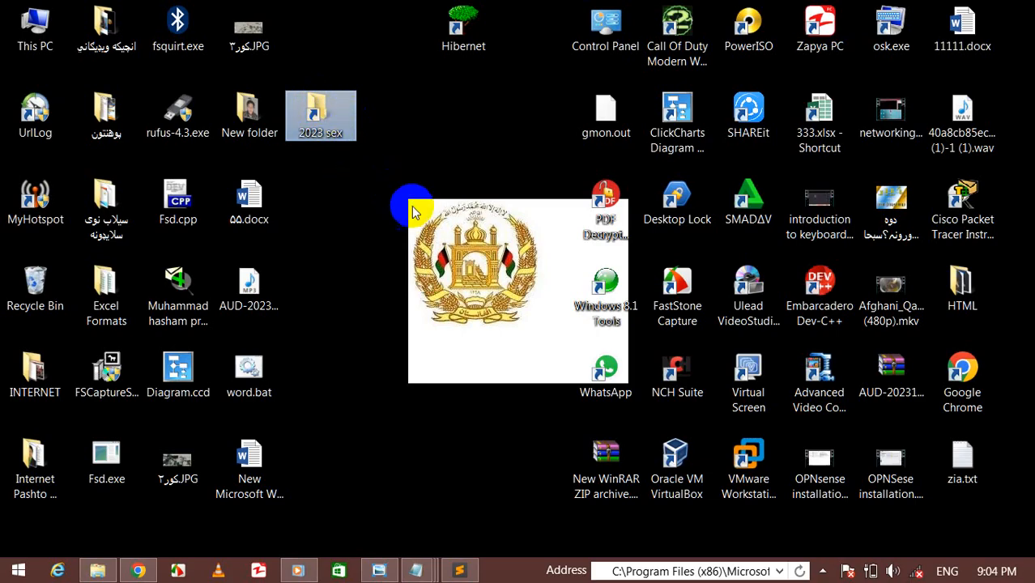
click(352, 230)
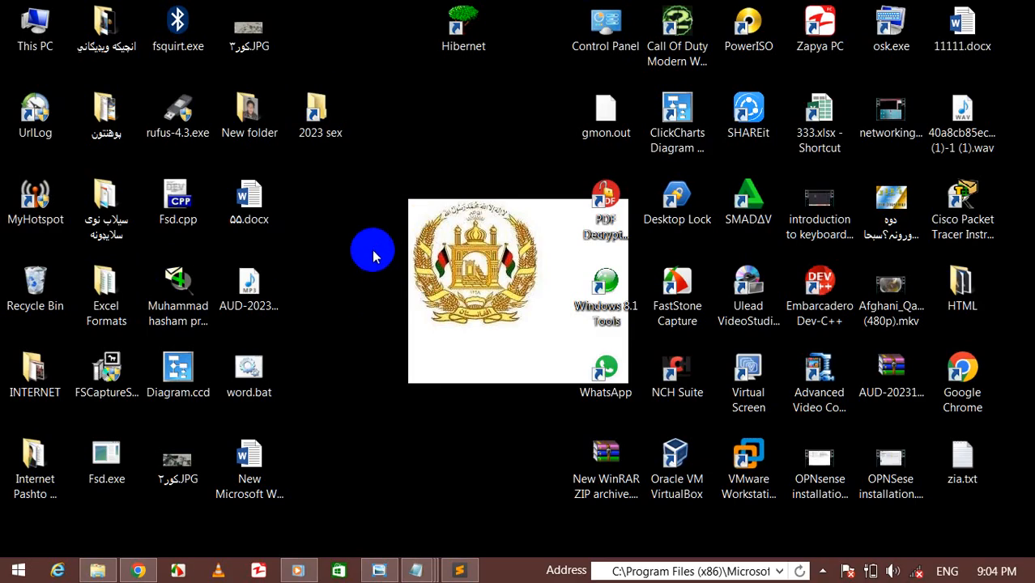
Step: Start a new desktop shortcut and copy the sleep command shotdown -l -f -t 0 from the shurtcut creating.txt notes
right_click(372, 250)
mouse_move(437, 464)
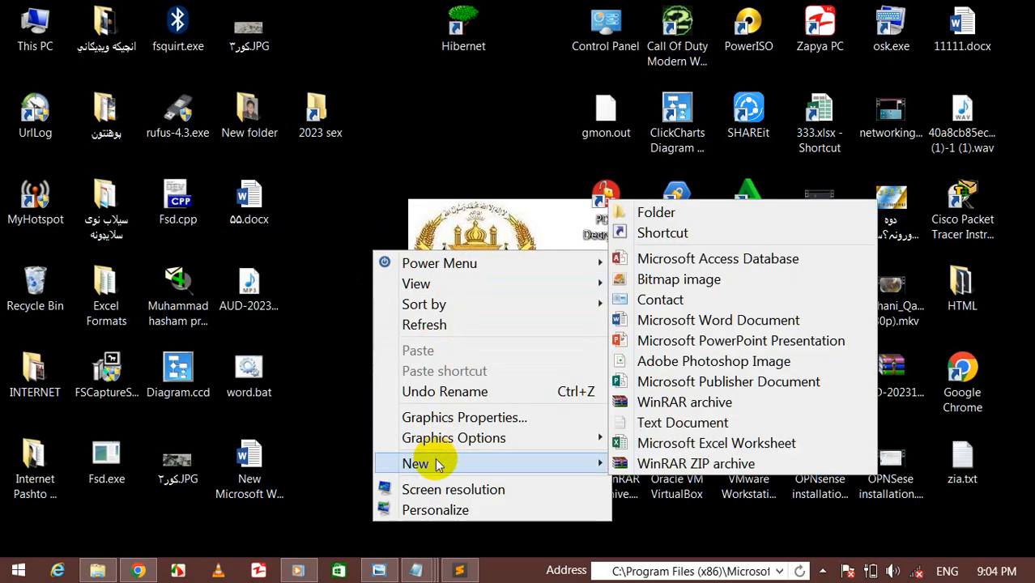
click(672, 234)
mouse_move(416, 567)
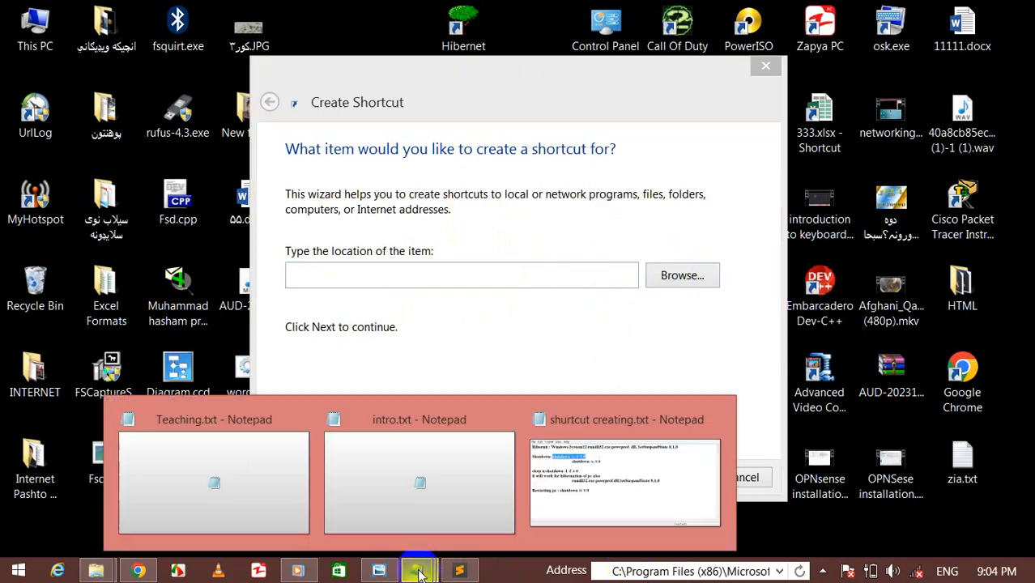
click(550, 478)
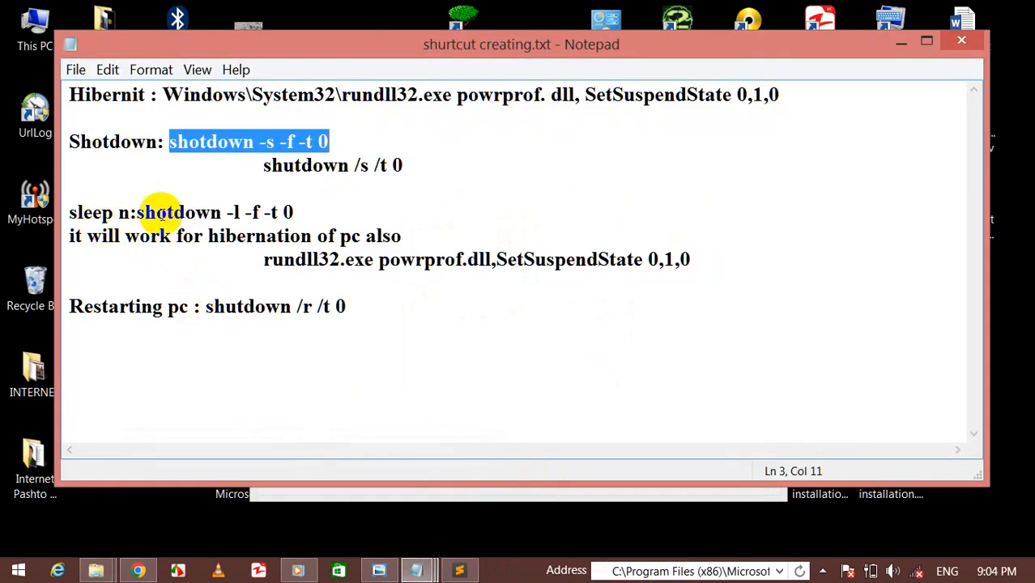
drag(136, 212, 388, 215)
key(ctrl+c)
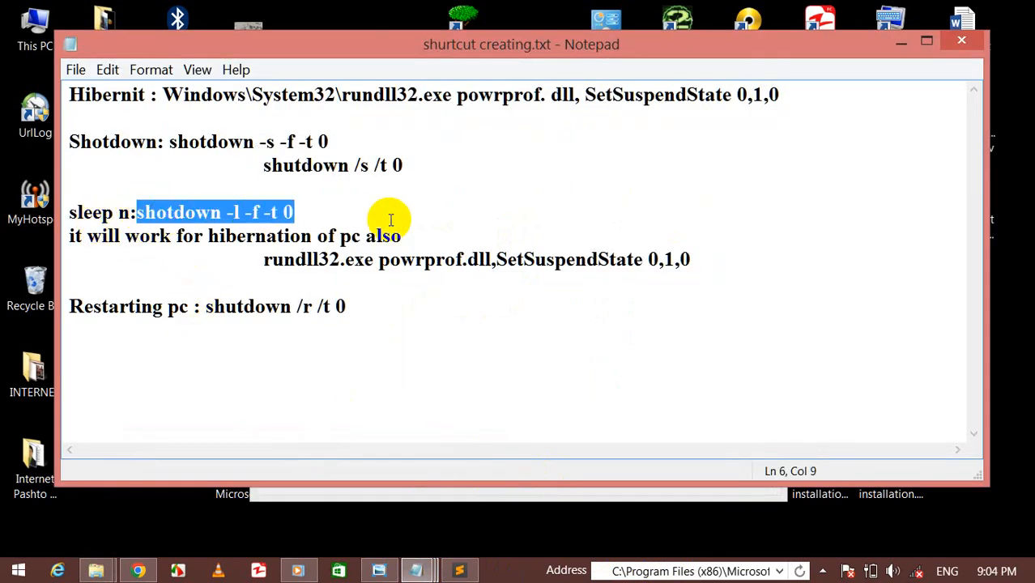
Step: Paste the copied command as the shortcut's location, correct it to shutdown -l -f -t 0, and continue to naming
click(409, 559)
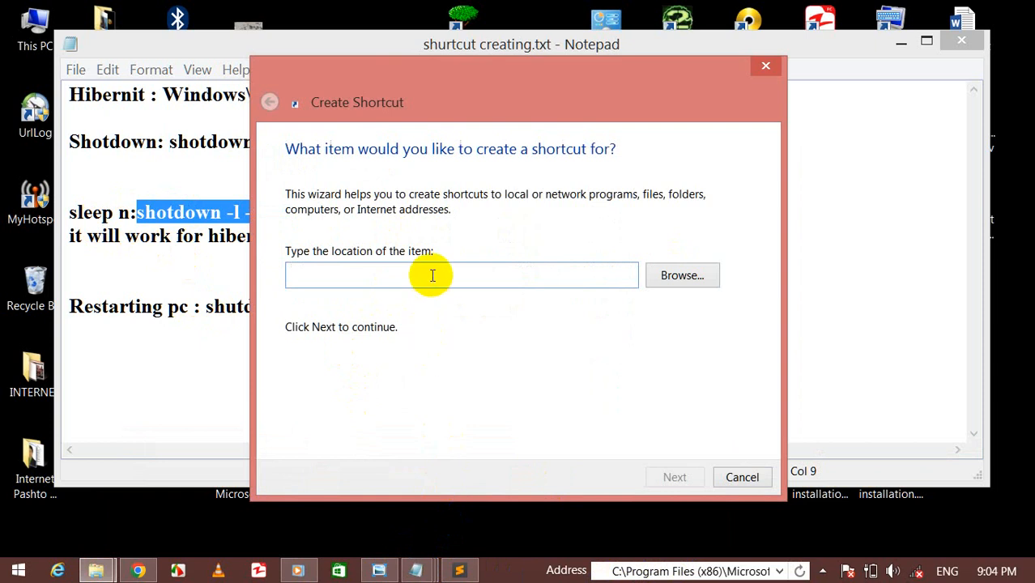
key(ctrl+v)
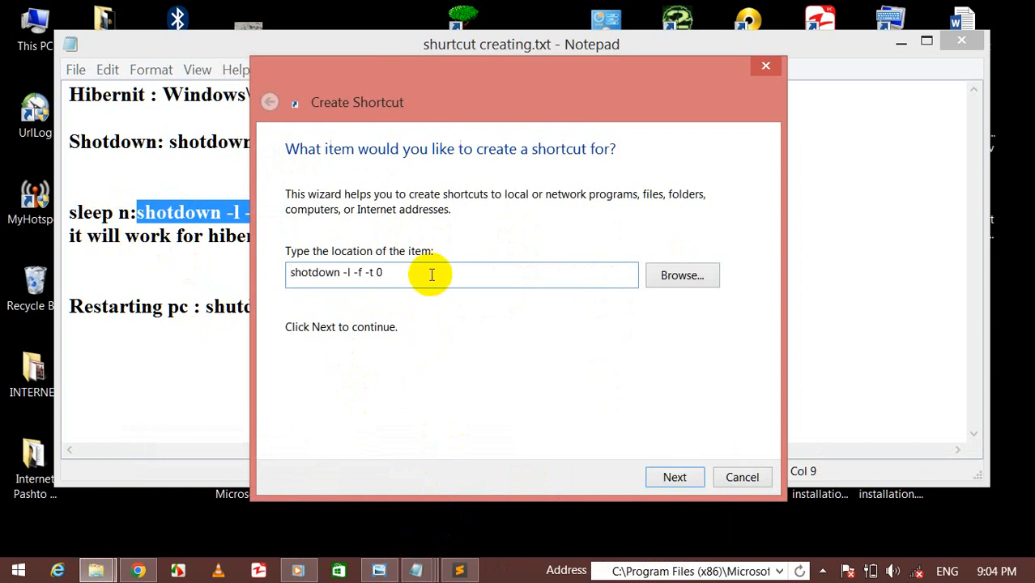
click(308, 273)
key(BackSpace)
text(u)
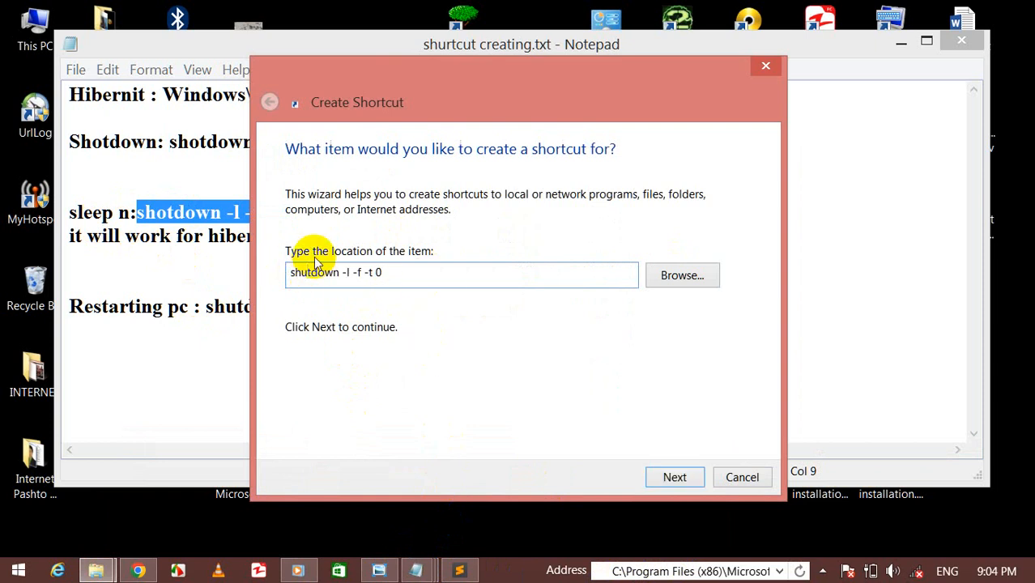
click(672, 477)
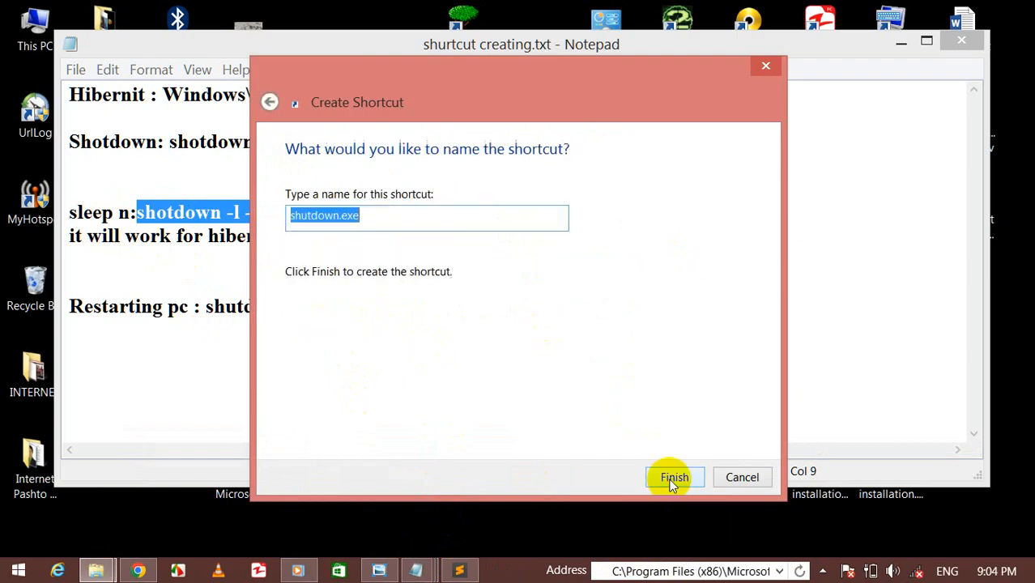
Step: Create the shortcut with the name Sleep, minimize the notes, and place it in the desktop's first row beside Hibernet
text(See)
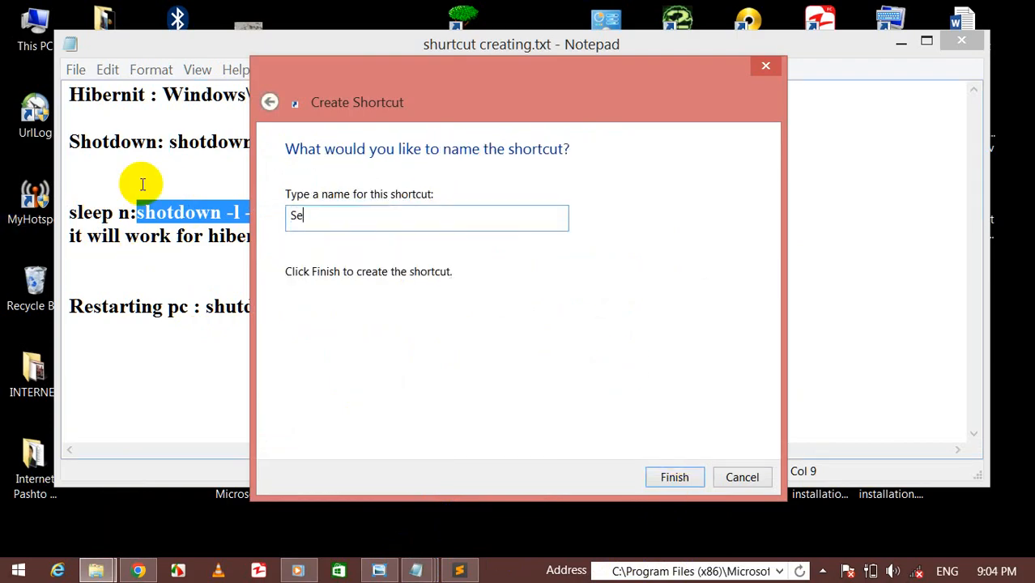
key(BackSpace)
text(leep)
key(Return)
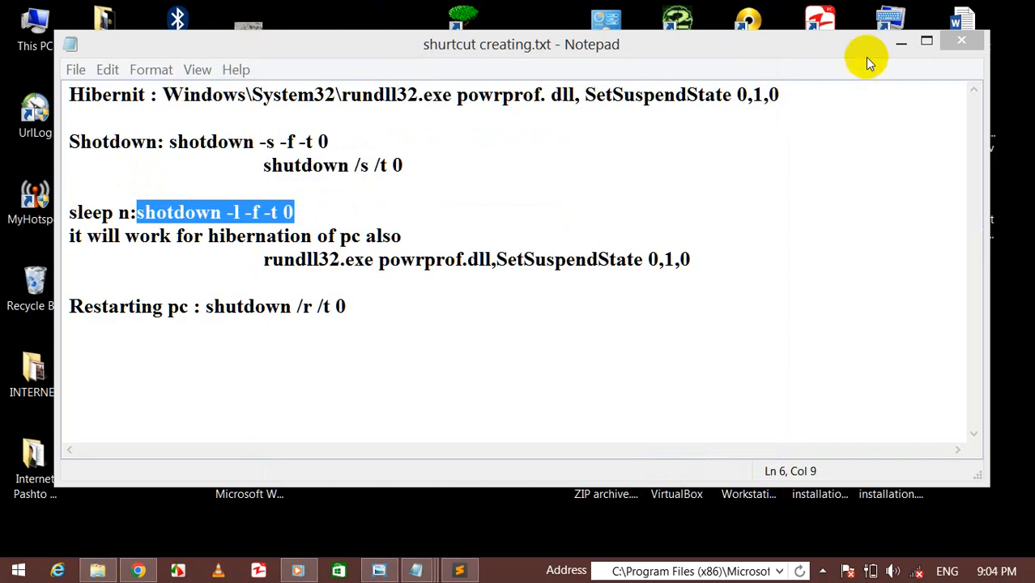
click(900, 41)
drag(391, 291, 388, 34)
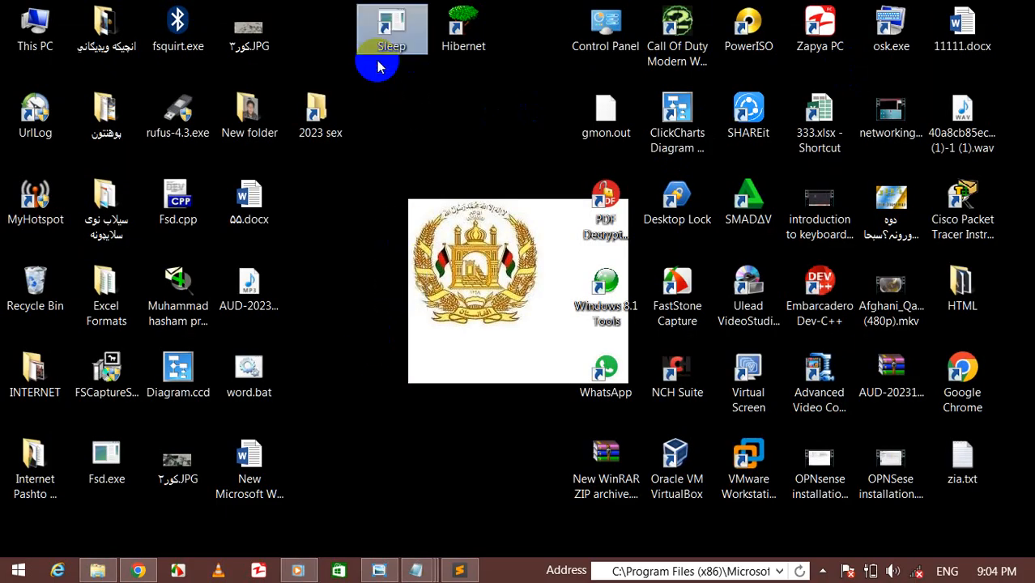
Step: Start another desktop shortcut, set its location to the restart command shutdown /r /t 0 copied from shurtcut creating.txt, and continue to naming
right_click(388, 113)
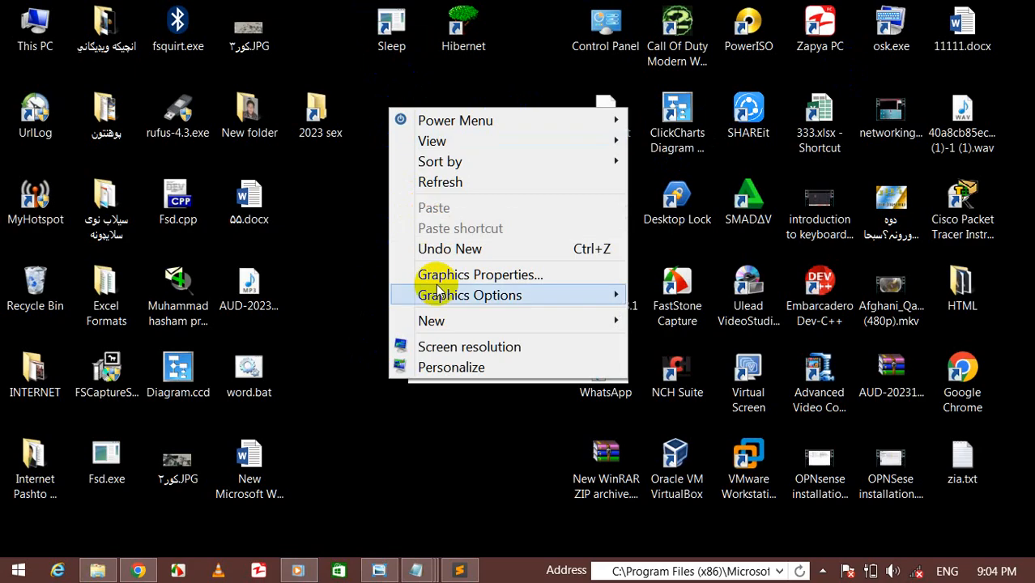
mouse_move(442, 321)
click(678, 90)
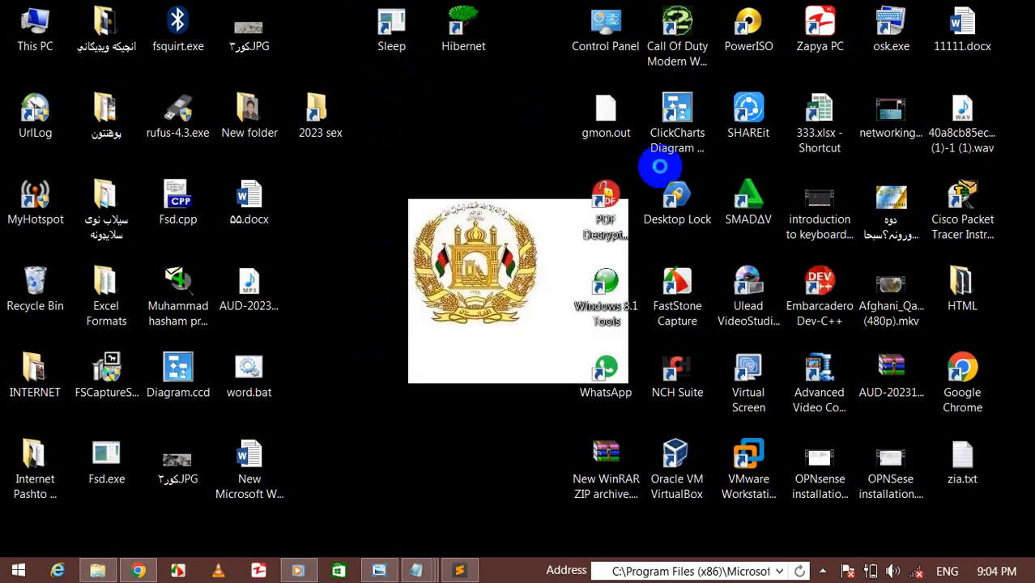
click(417, 570)
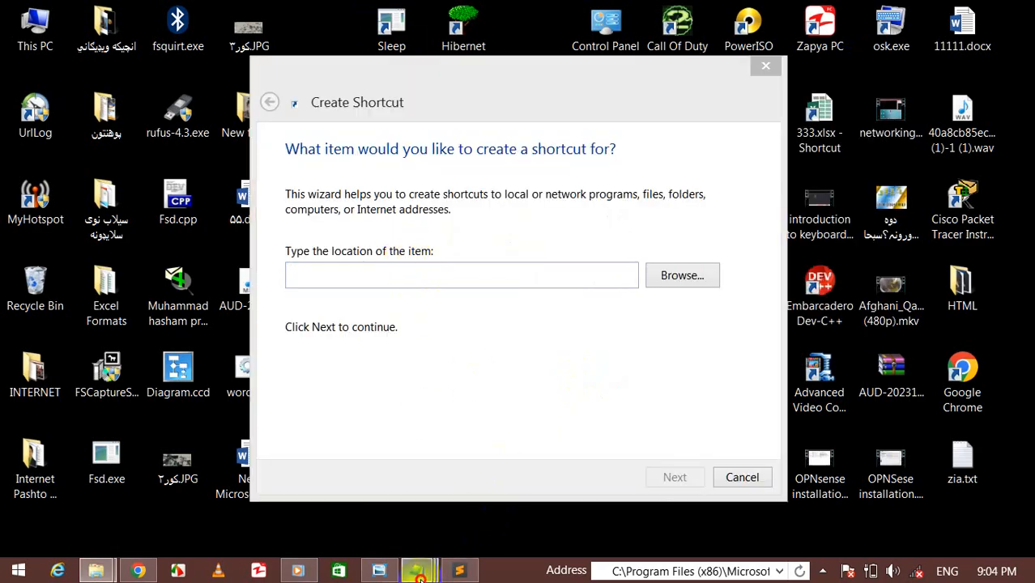
click(602, 481)
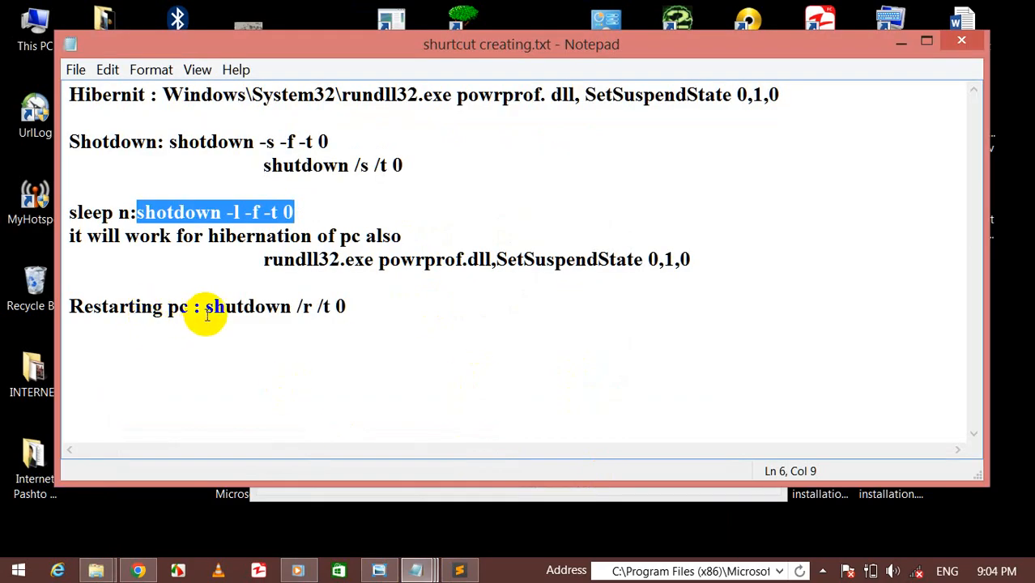
drag(205, 309, 379, 315)
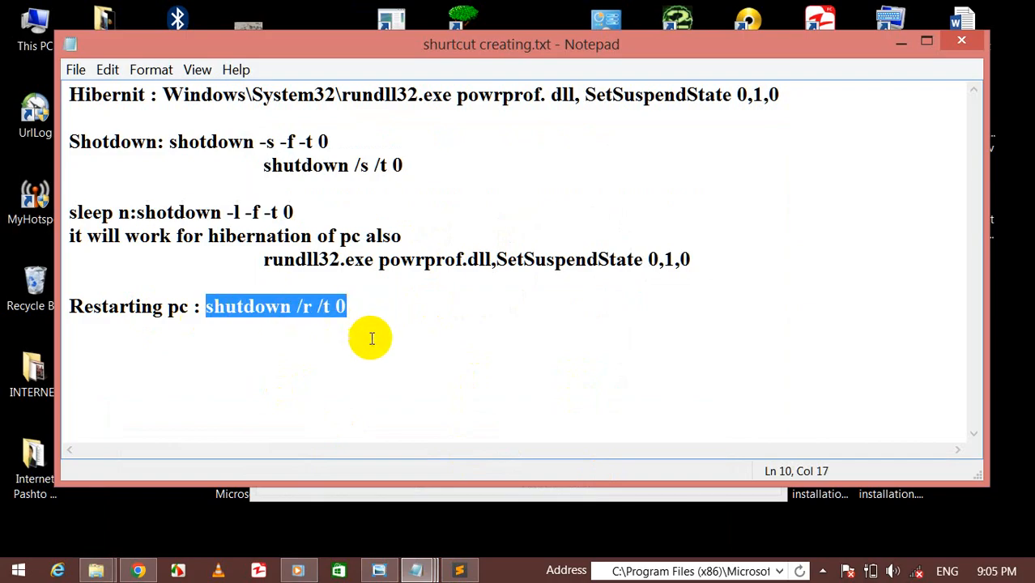
click(401, 510)
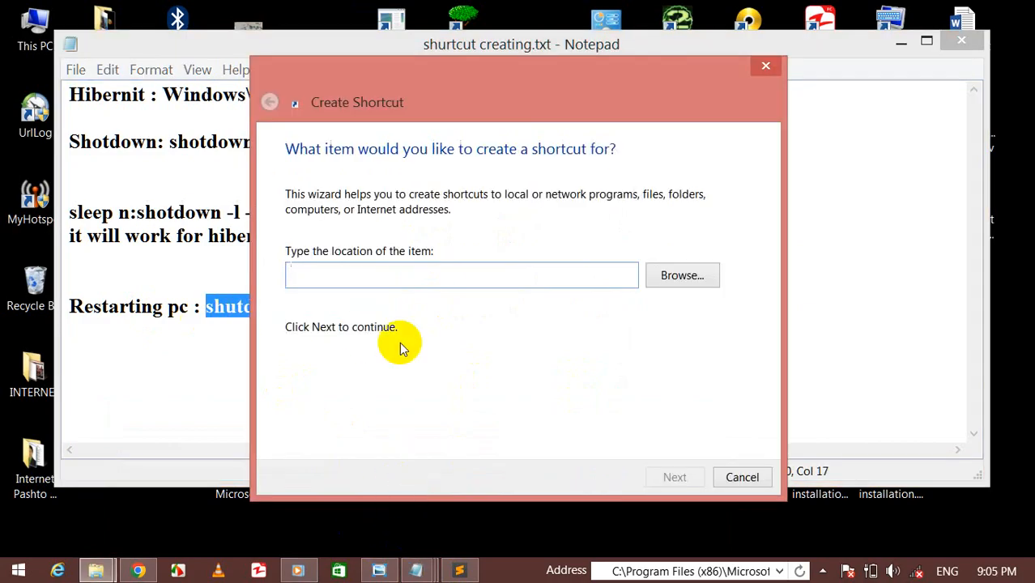
key(ctrl+v)
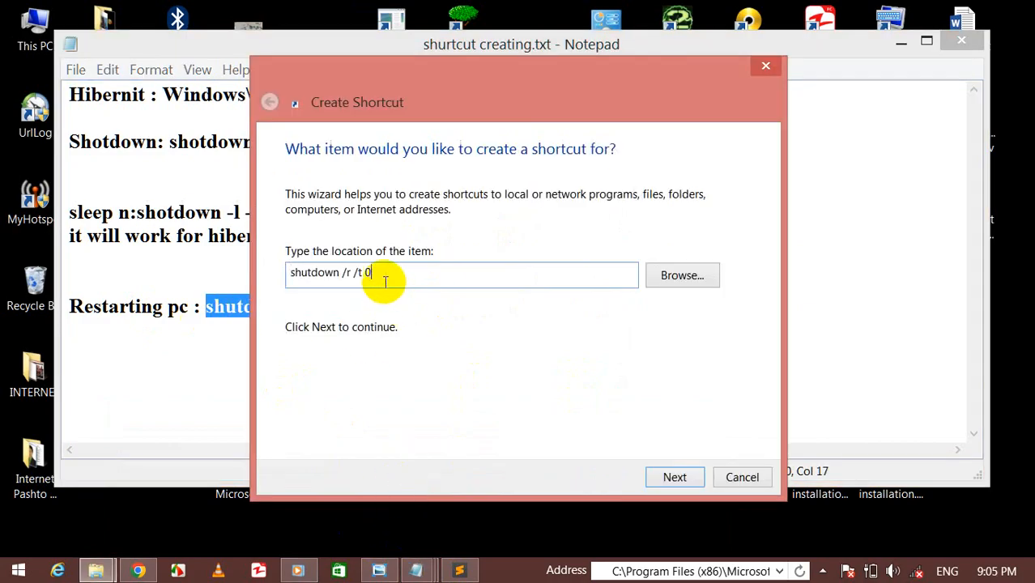
click(673, 477)
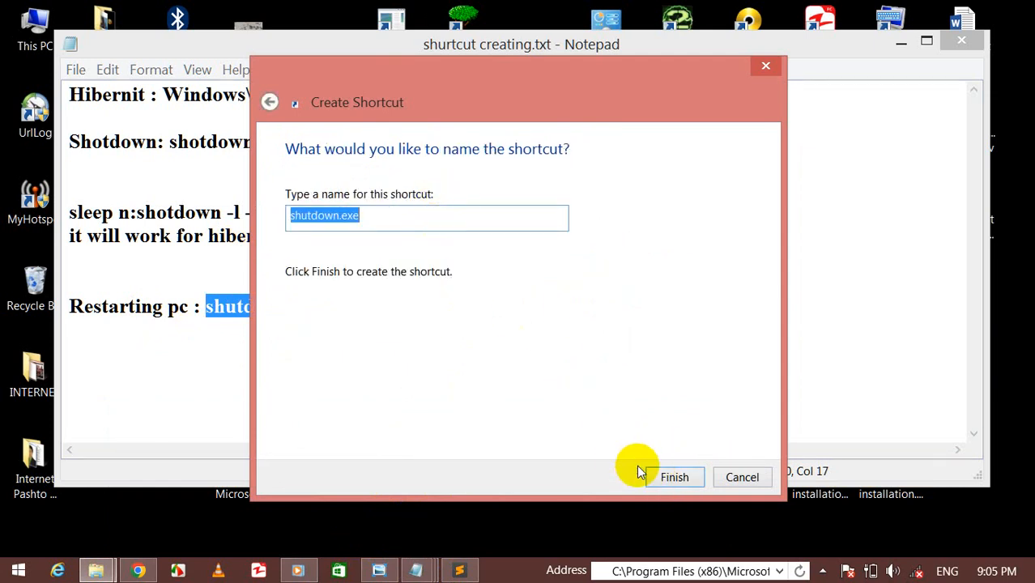
Step: Create the restart shortcut with the name Reaer and minimize the shurtcut creating.txt notes
text(Reatr)
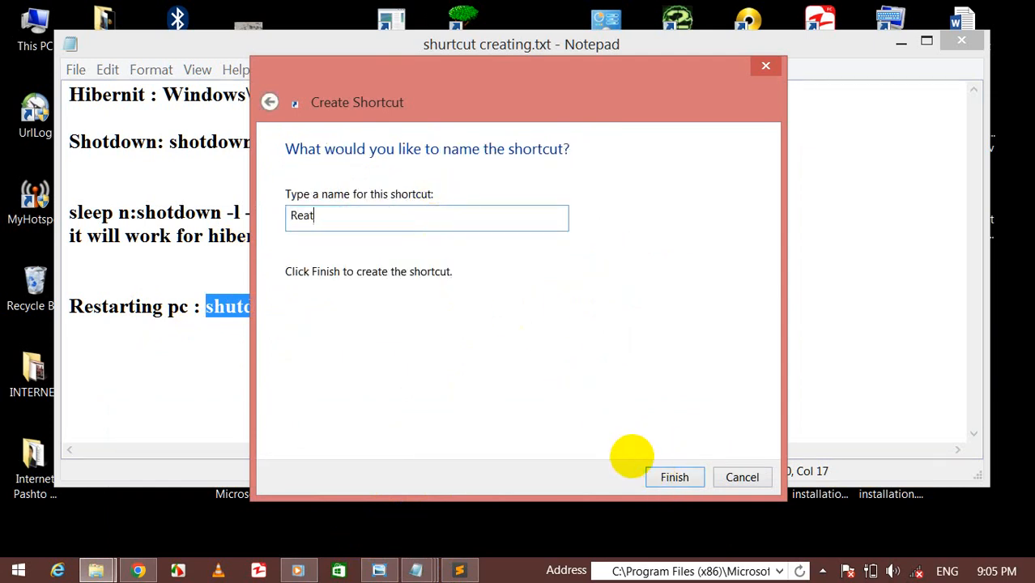
key(BackSpace)
key(BackSpace)
text(er)
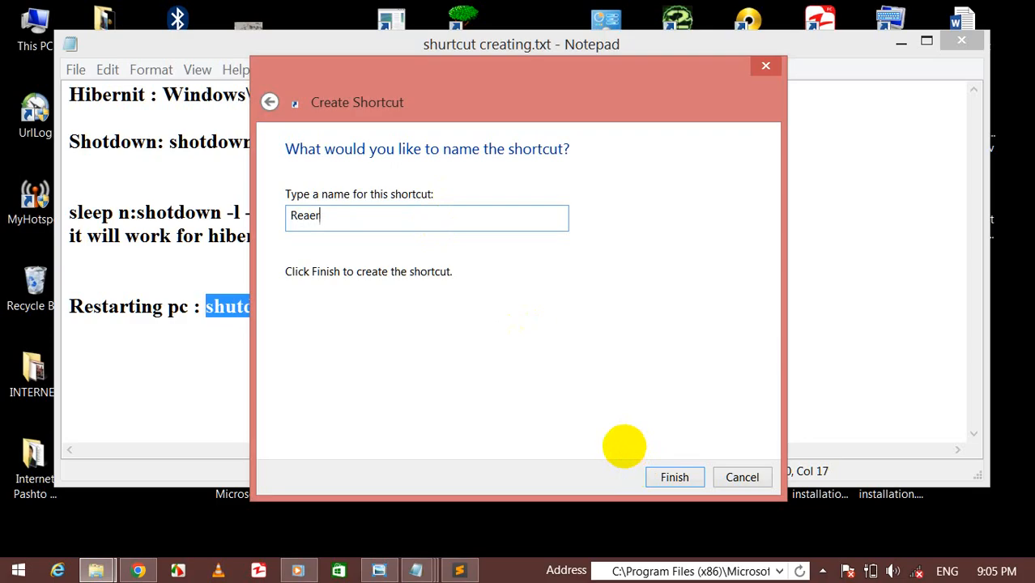
key(Return)
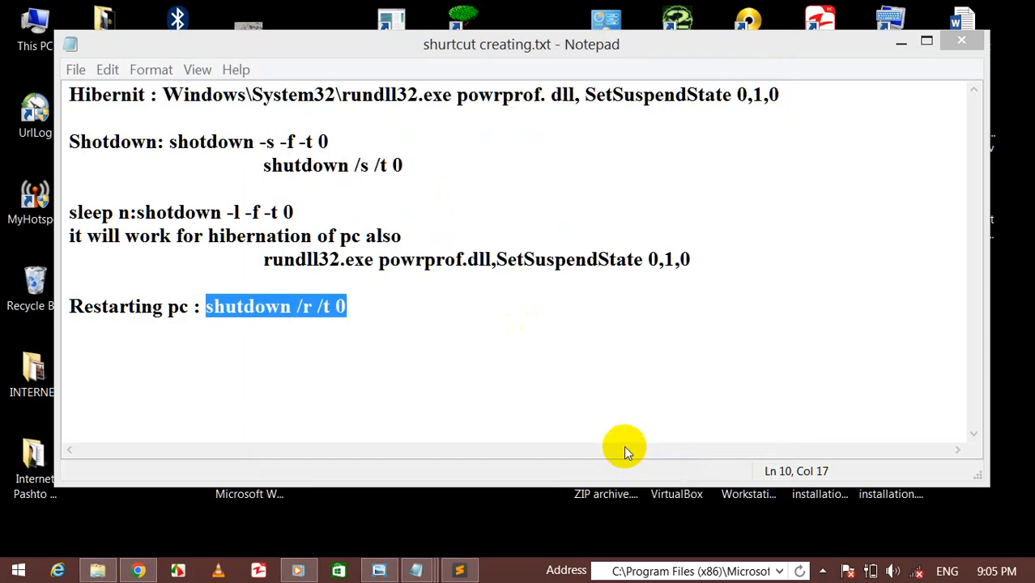
click(961, 41)
Step: Change the Reaer shortcut's icon to the monitor with green arrows from the SHELL32 icon list and apply it
click(388, 111)
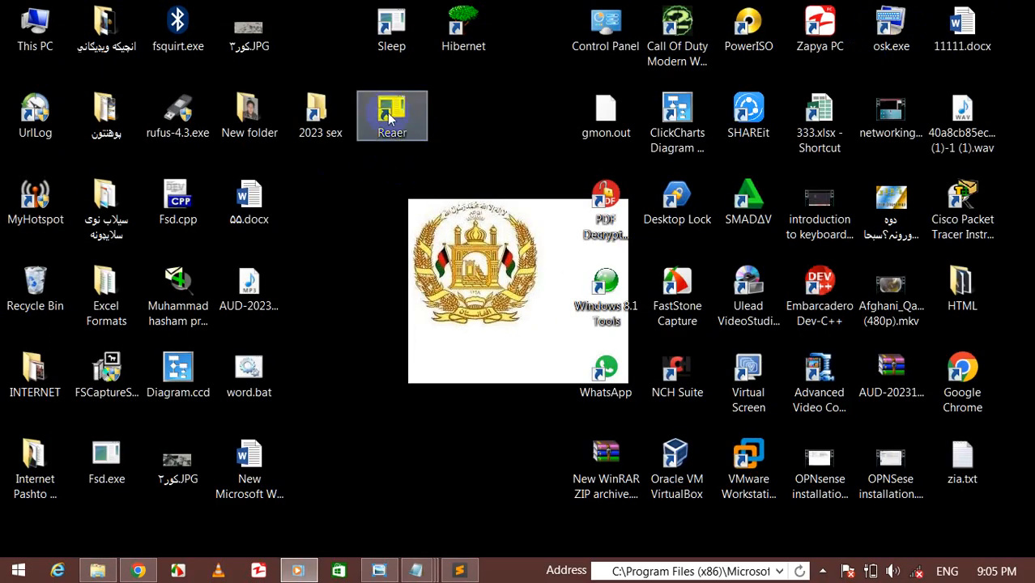
right_click(389, 111)
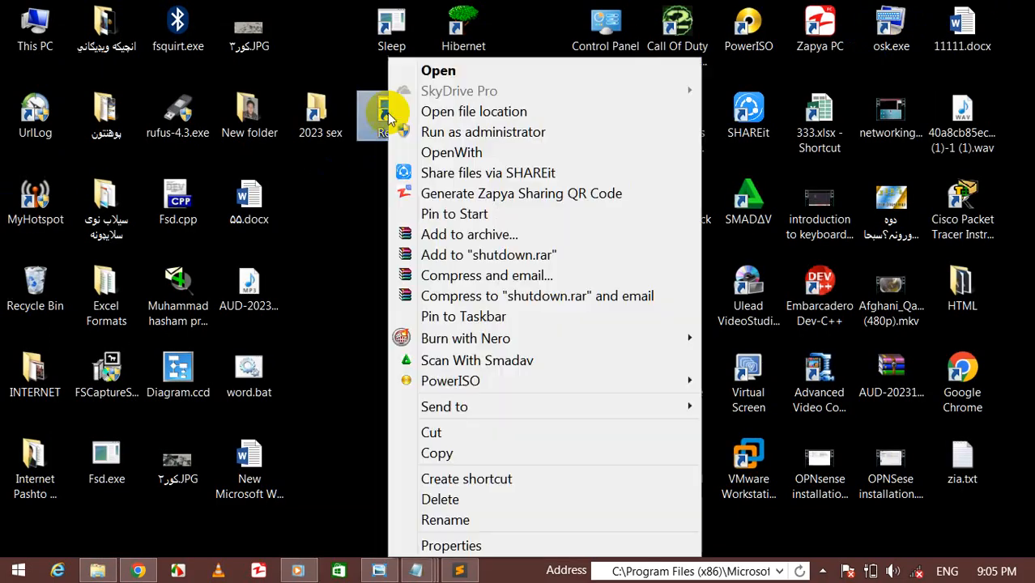
click(444, 545)
click(612, 399)
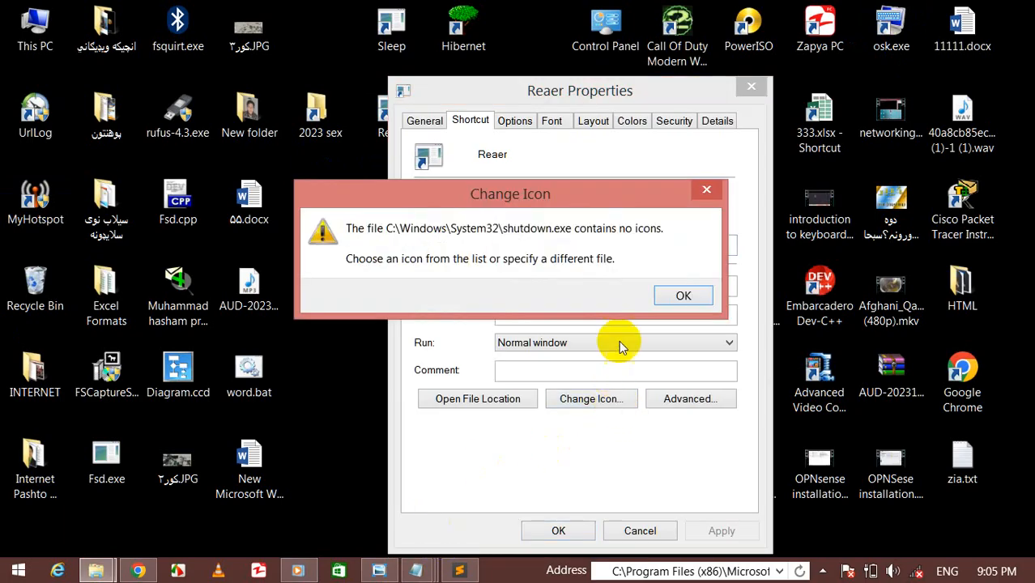
click(677, 296)
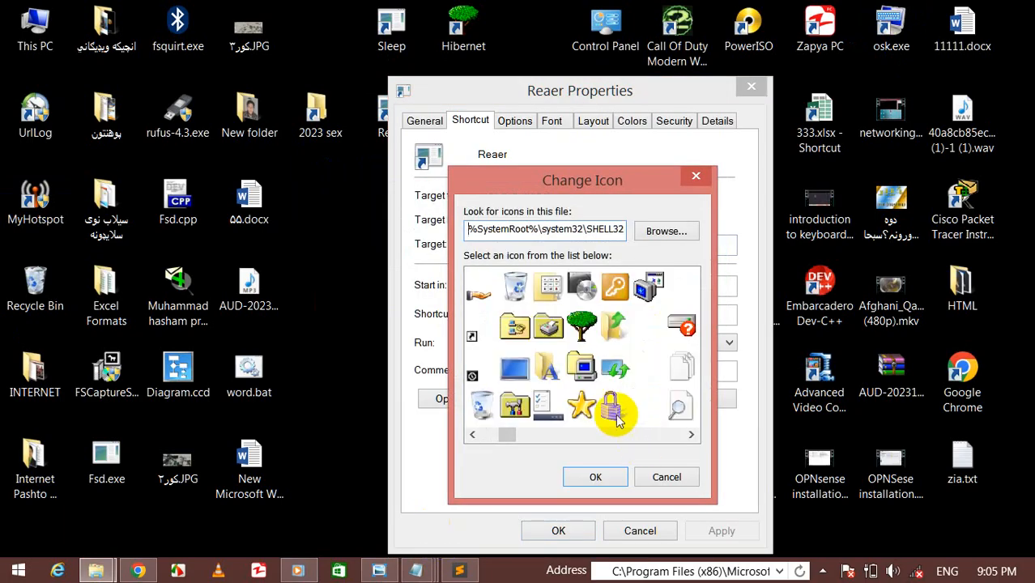
click(615, 371)
click(595, 477)
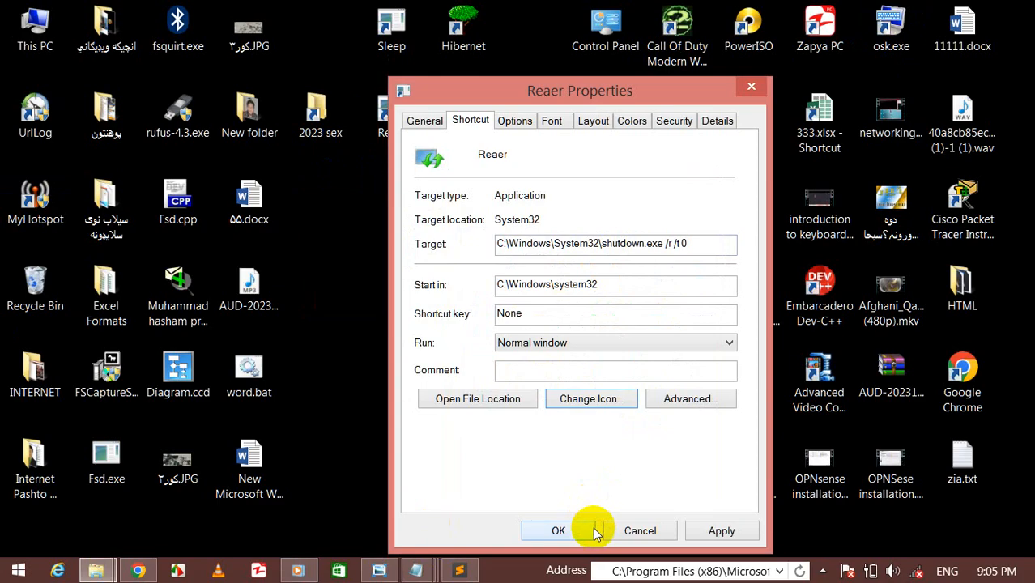
click(589, 530)
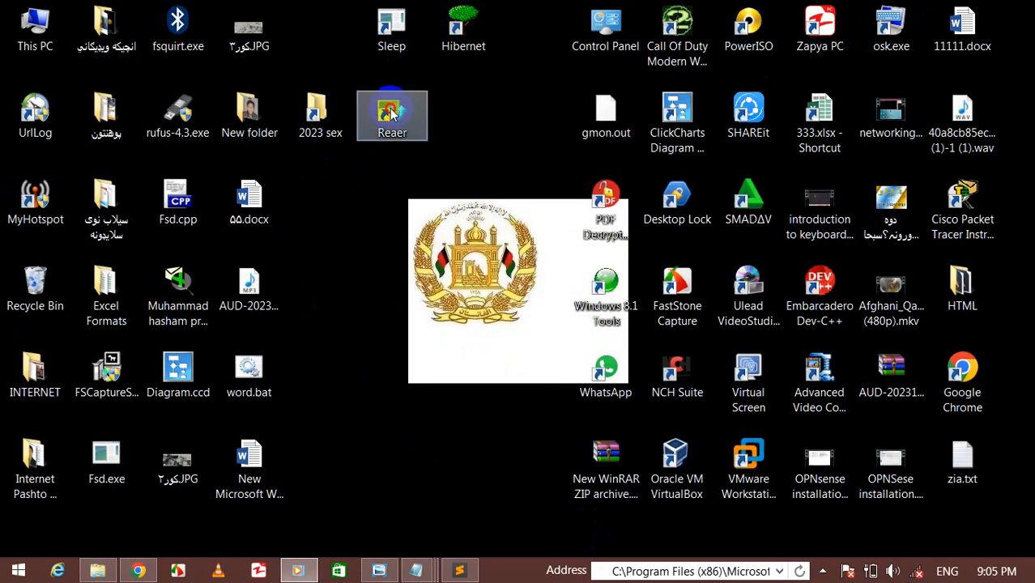
Step: Move the Reaer shortcut on the desktop to the spot directly below Hibernet and deselect it
drag(387, 111, 357, 243)
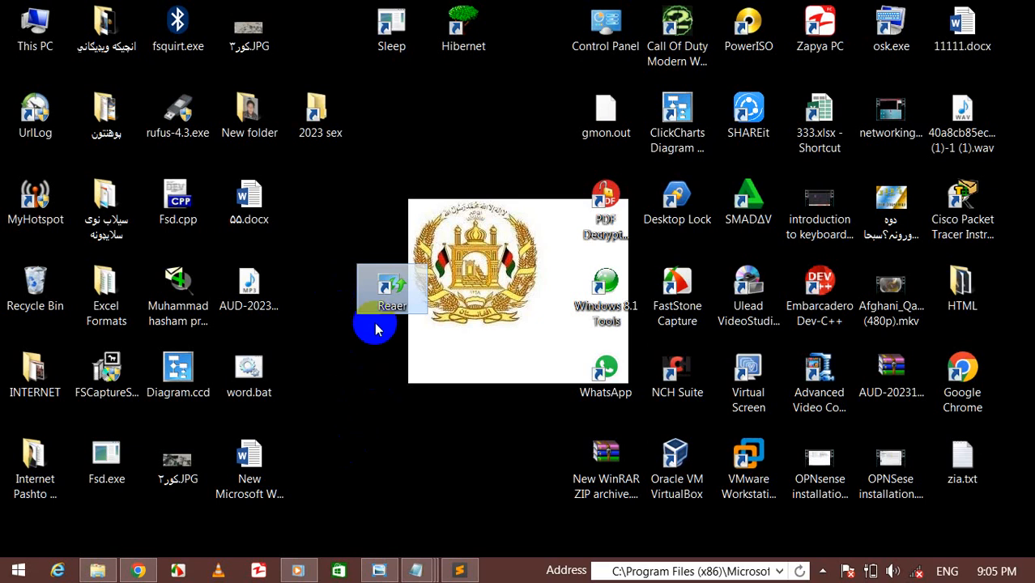
drag(388, 289, 464, 151)
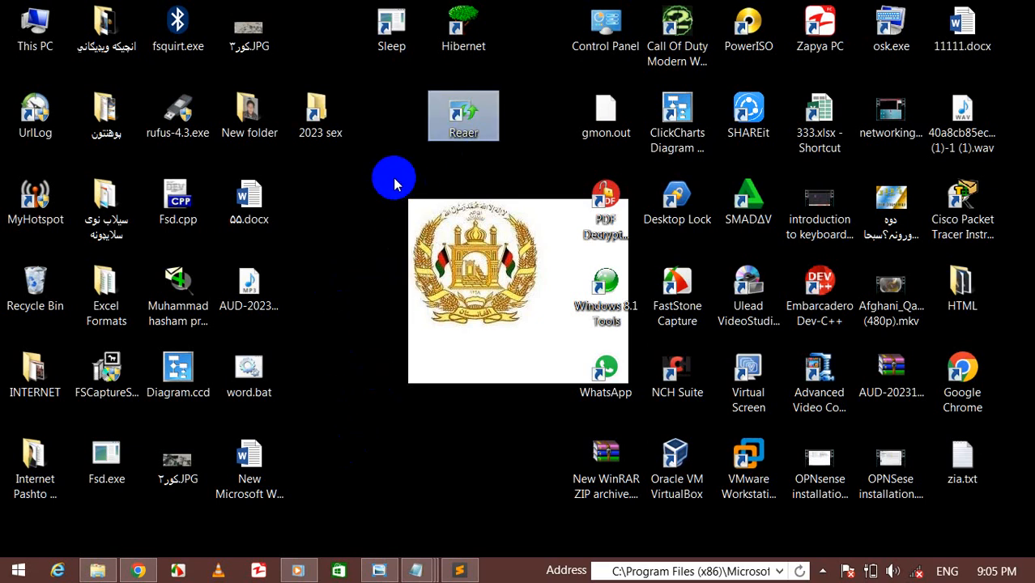
click(378, 222)
mouse_move(417, 571)
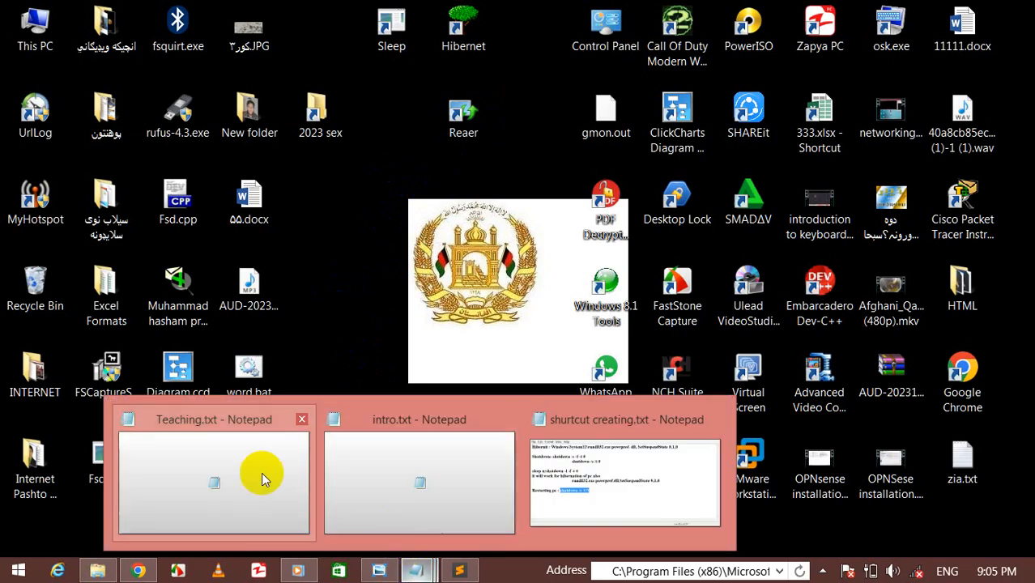
click(261, 477)
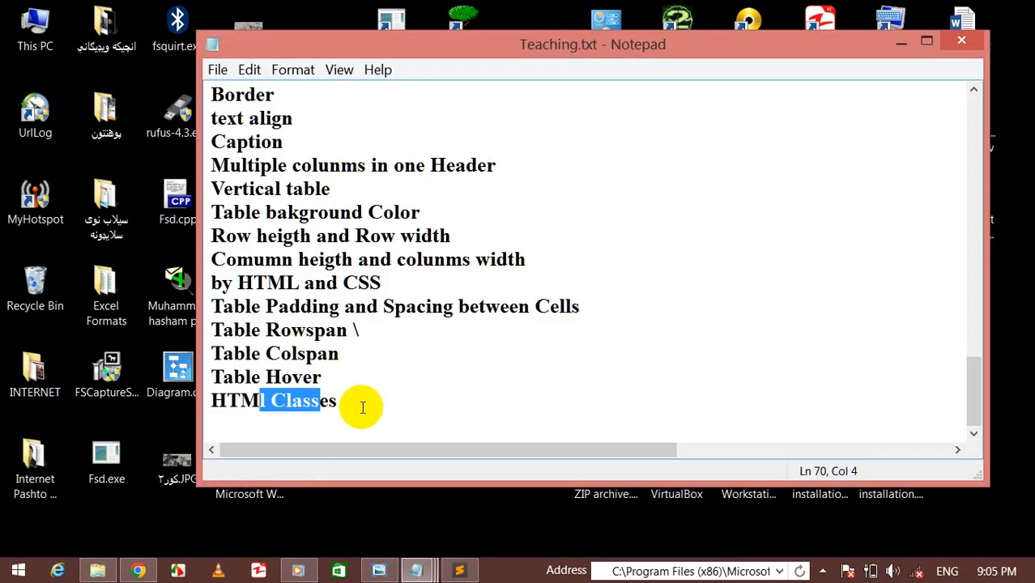
drag(363, 405, 659, 97)
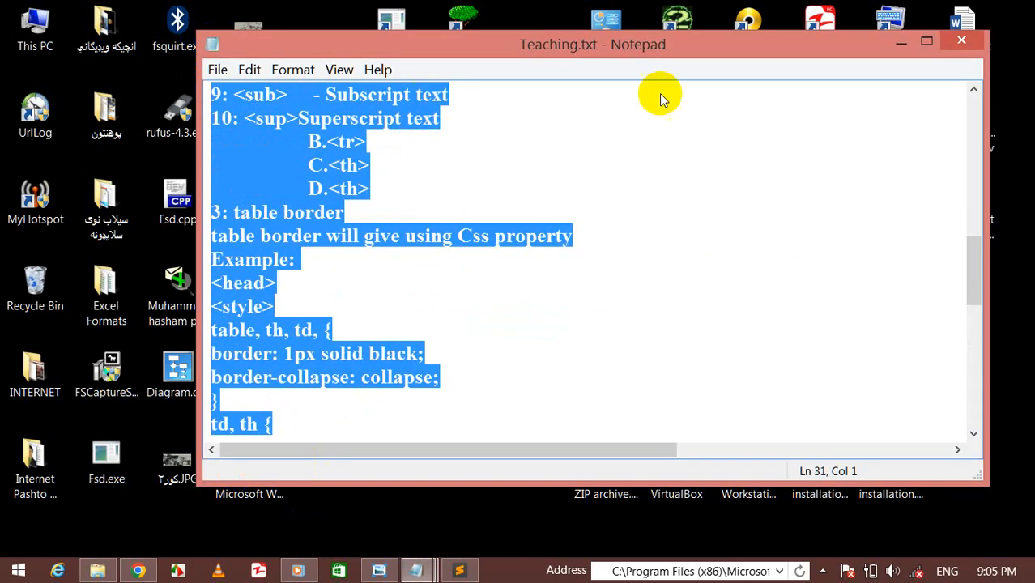
click(899, 43)
Step: Open a blank Notepad document through the Run dialog and enter temp and %temp% on separate lines
key(super+r)
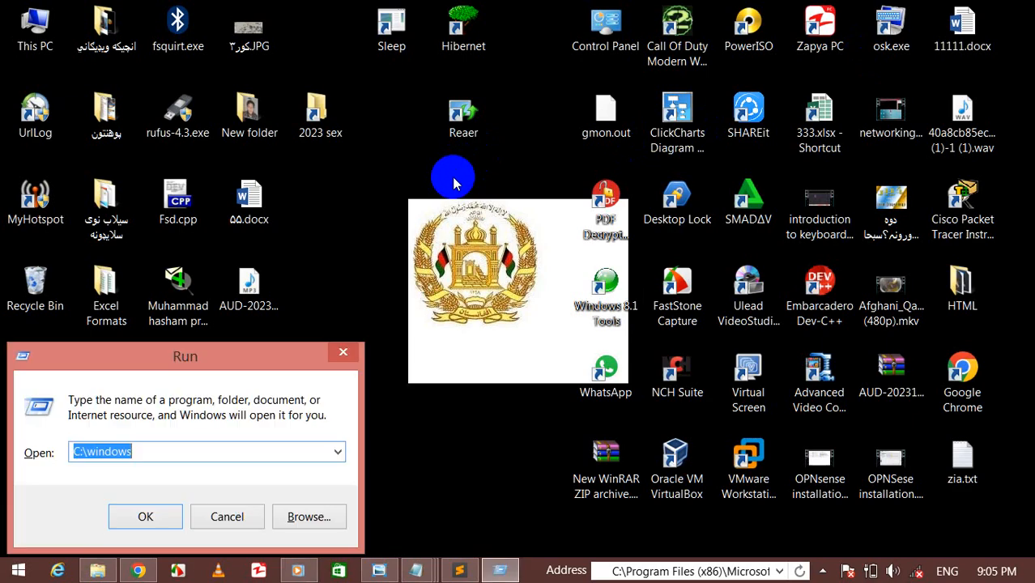
text(n)
key(Down)
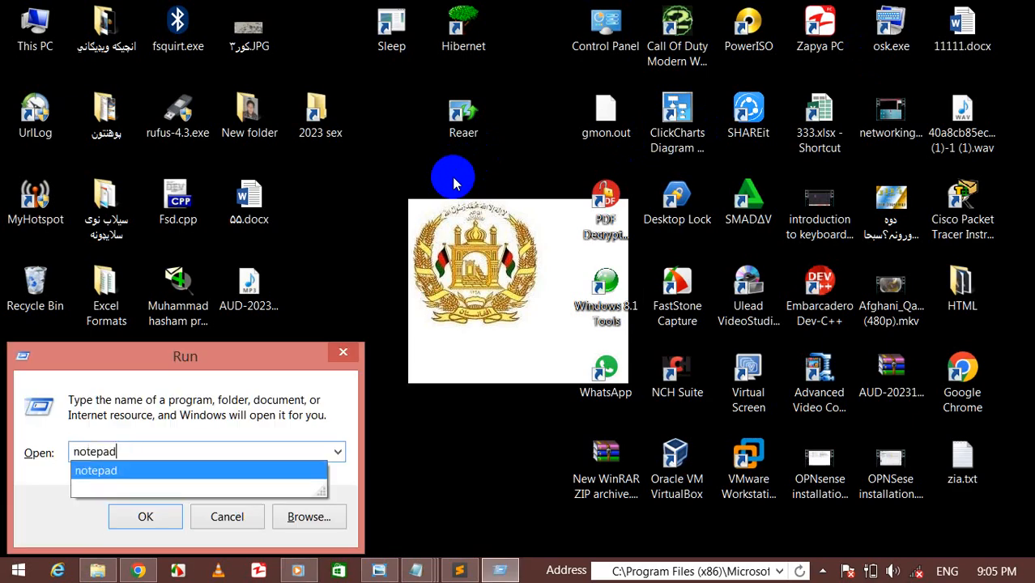
key(Return)
text(temp)
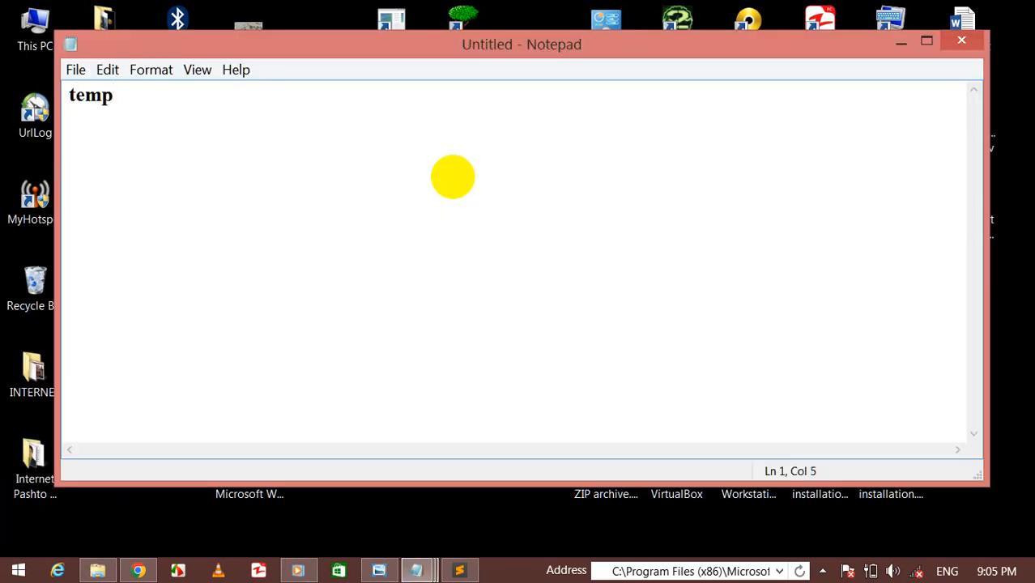
key(Return)
text(%temp%)
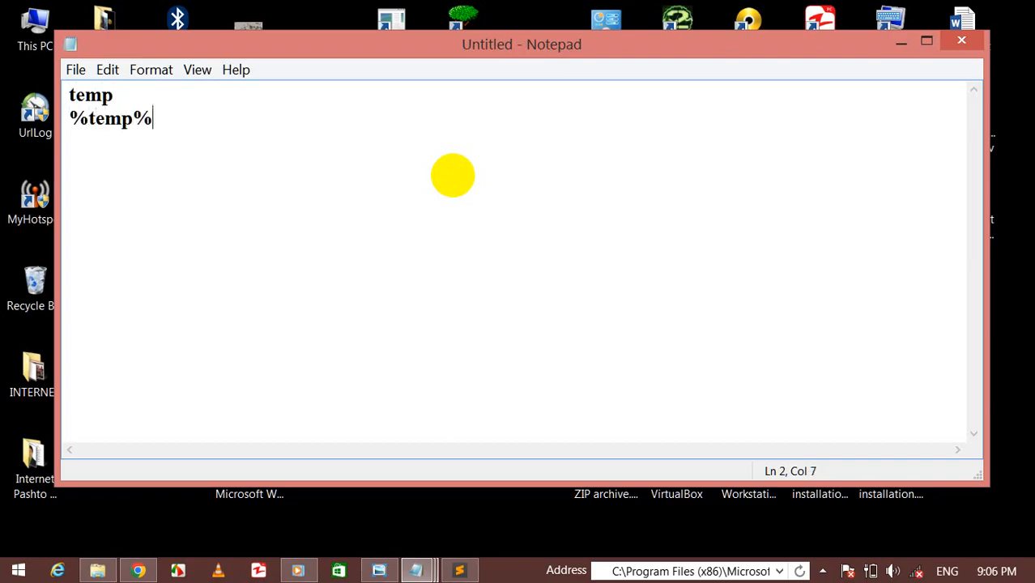
Step: Add recent, tree and prefetch on separate lines below %temp%, and highlight the whole command list
key(Return)
text(recent)
key(Return)
text(t)
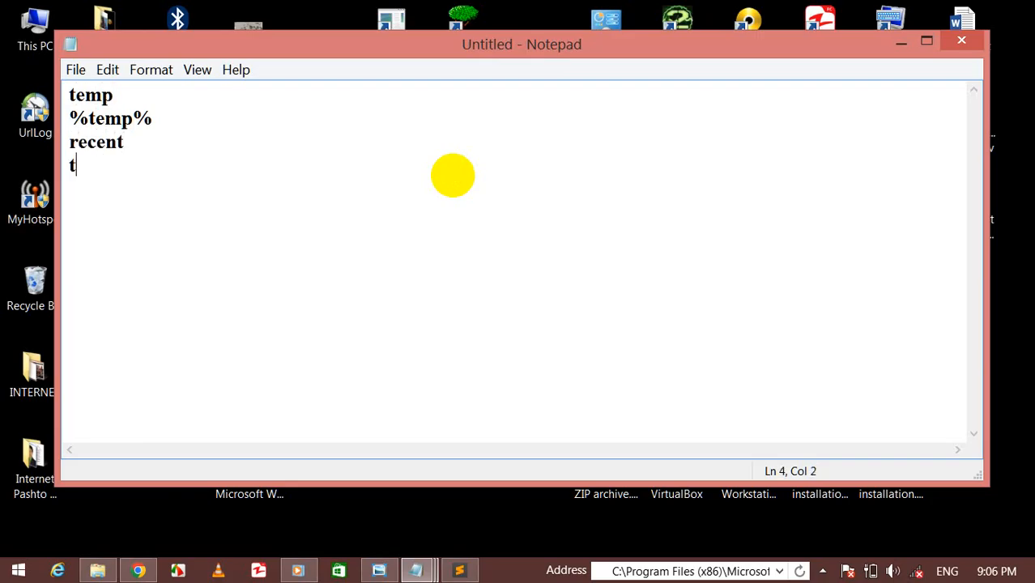
text(ree)
key(Return)
text(p)
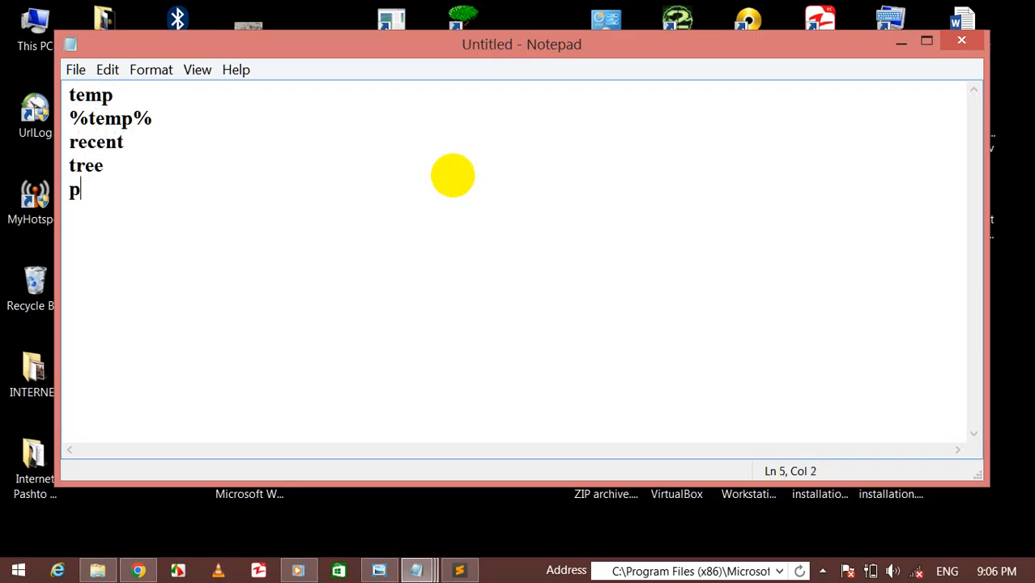
text(refetch)
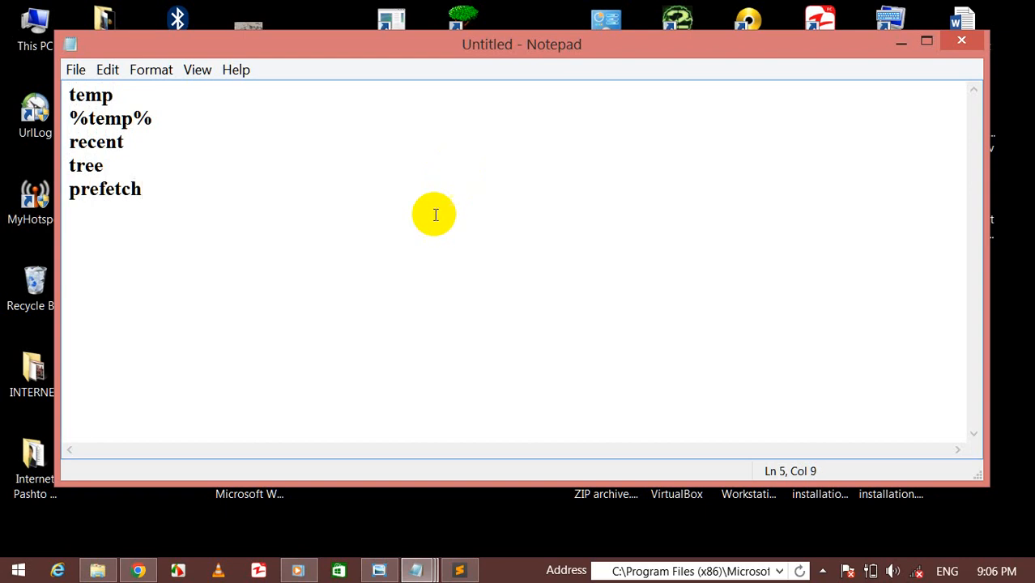
drag(146, 199, 70, 93)
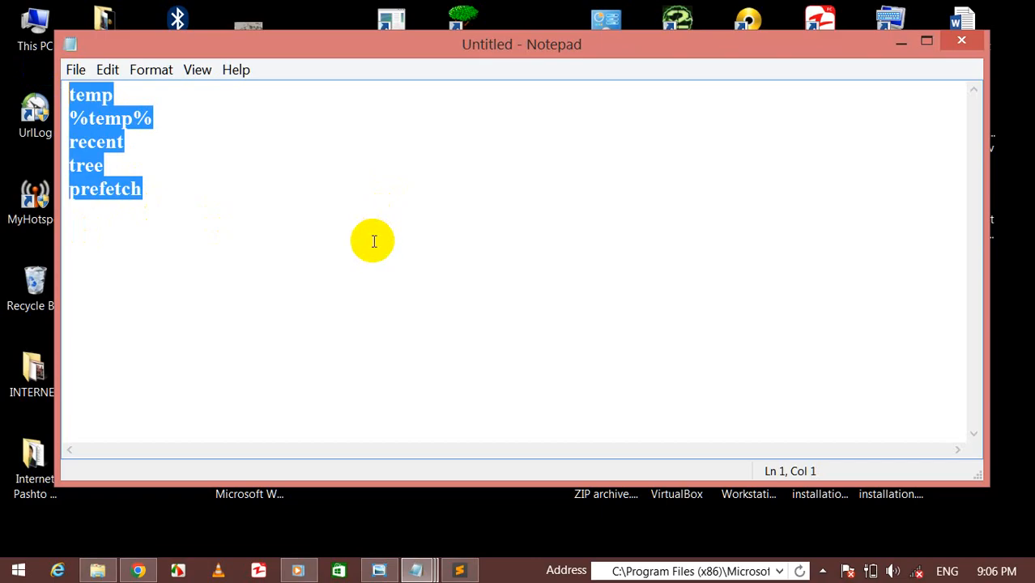
Step: Run the tree command from the Run dialog
key(super+r)
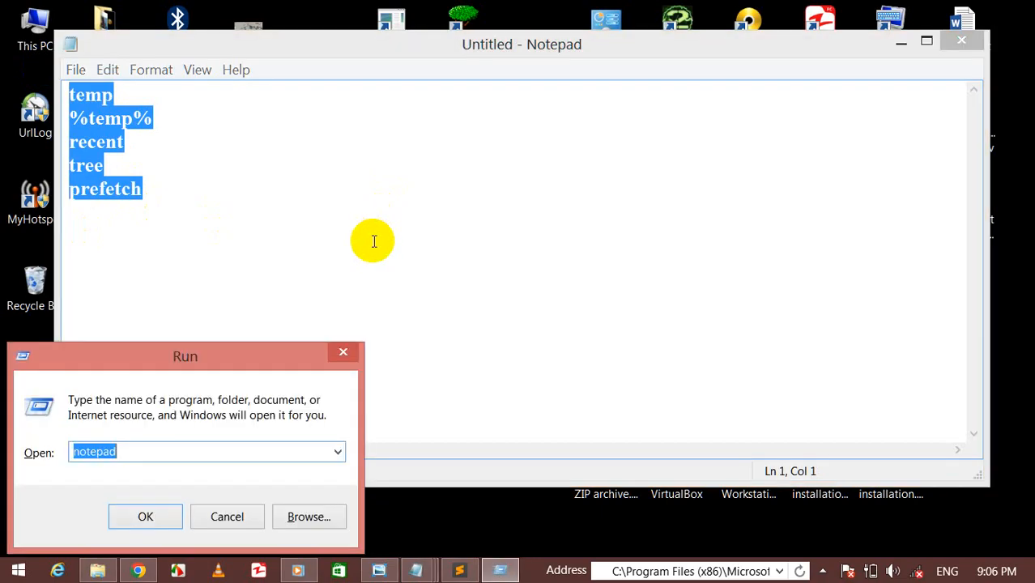
text(tree)
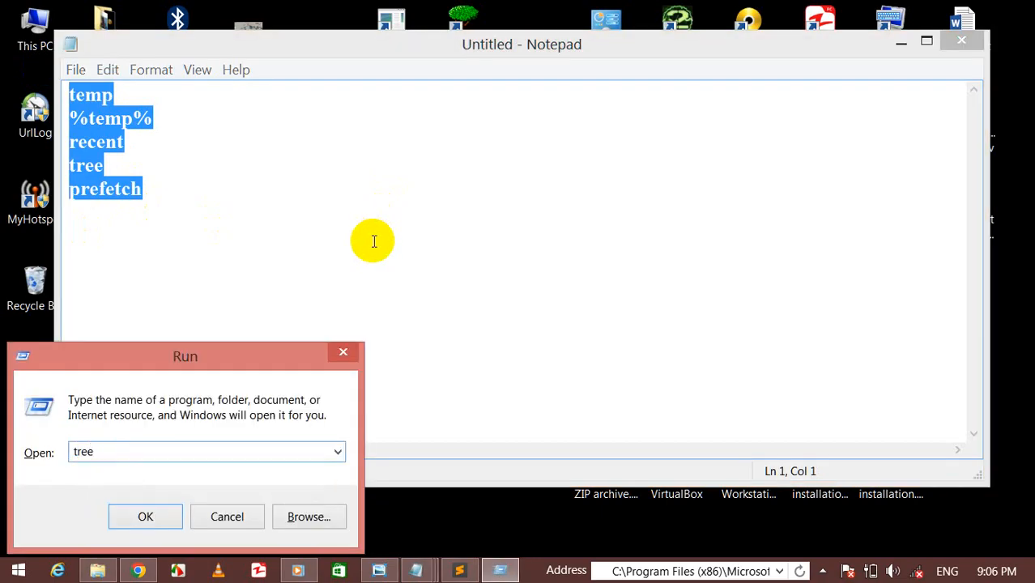
key(Return)
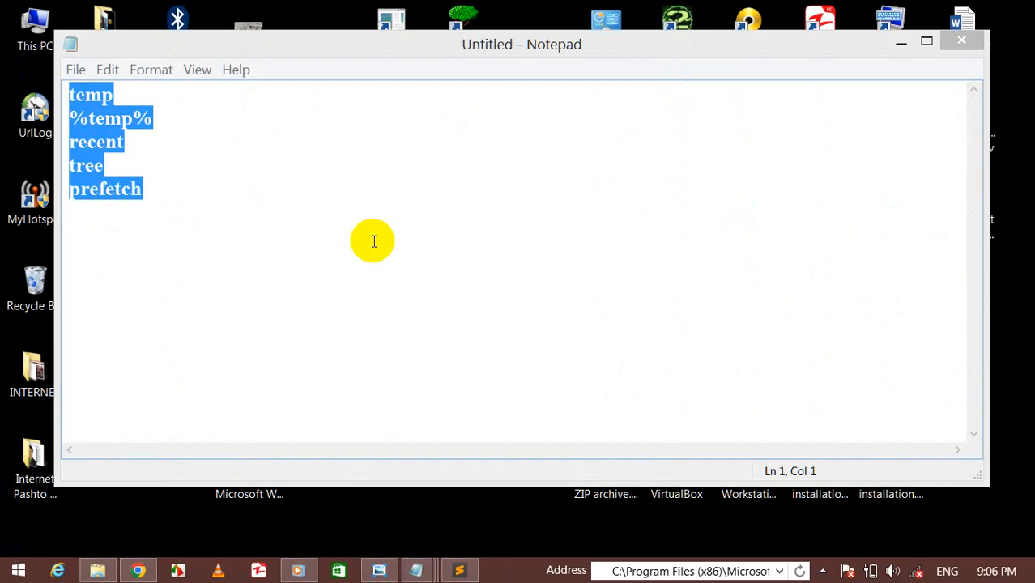
Step: Open the user's temporary files folder by running %temp% and select all of its items
key(super+r)
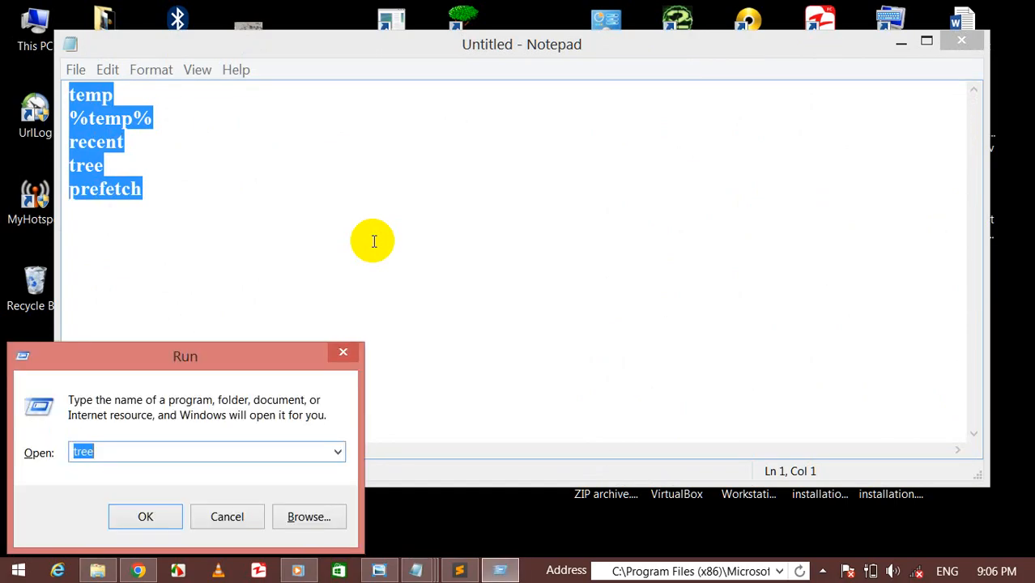
text(%tem)
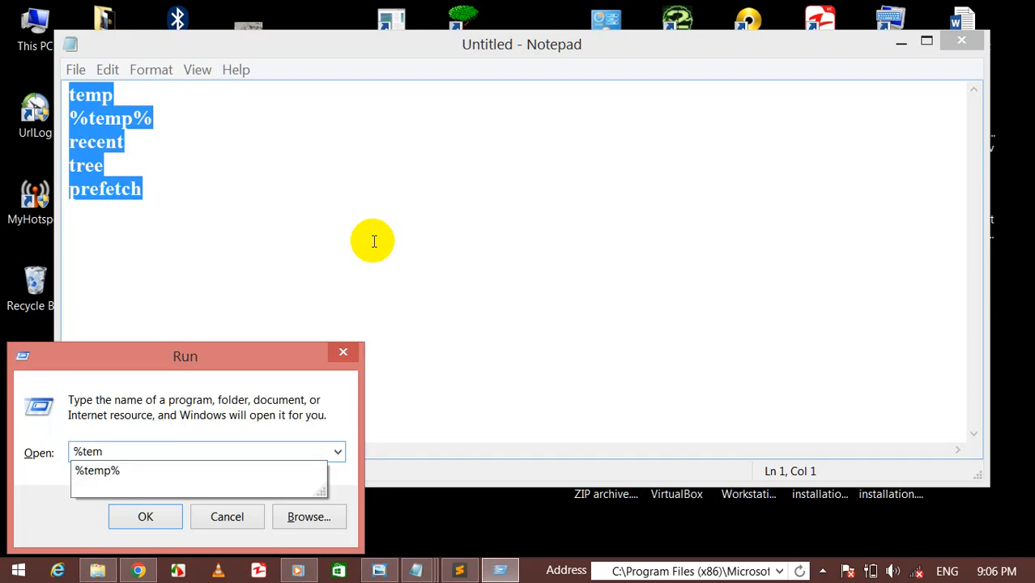
text(p%)
key(Return)
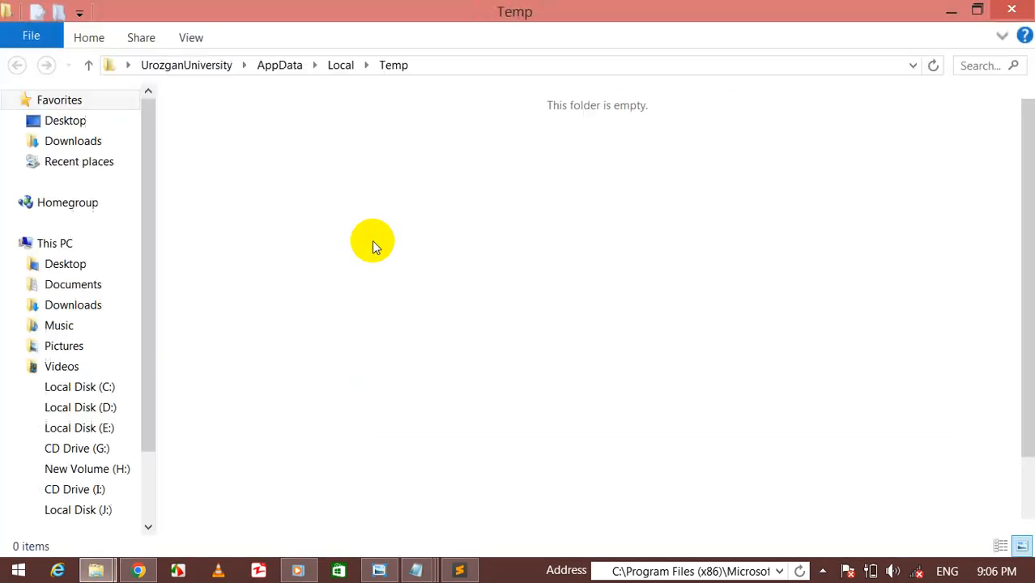
click(372, 242)
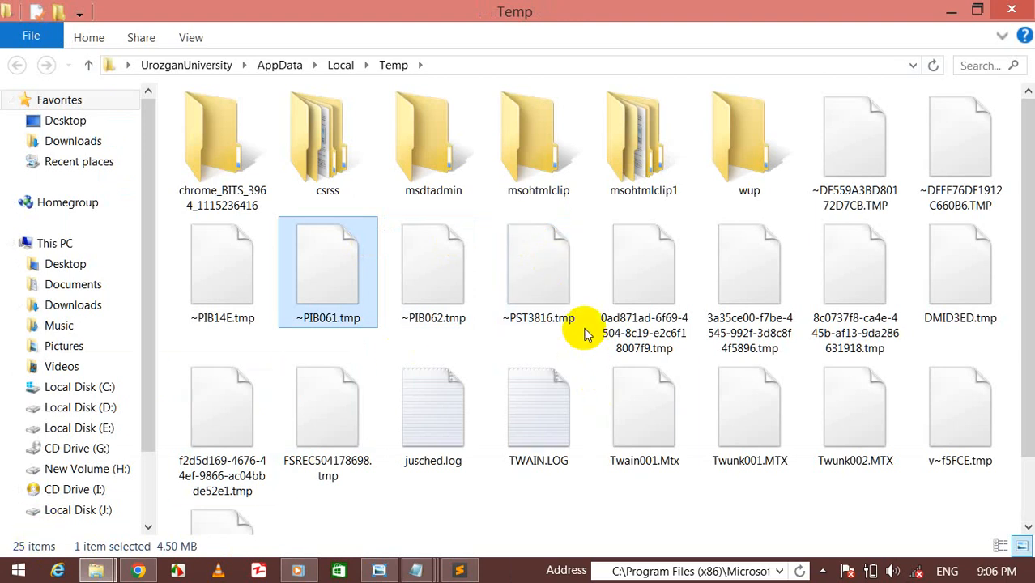
key(ctrl+a)
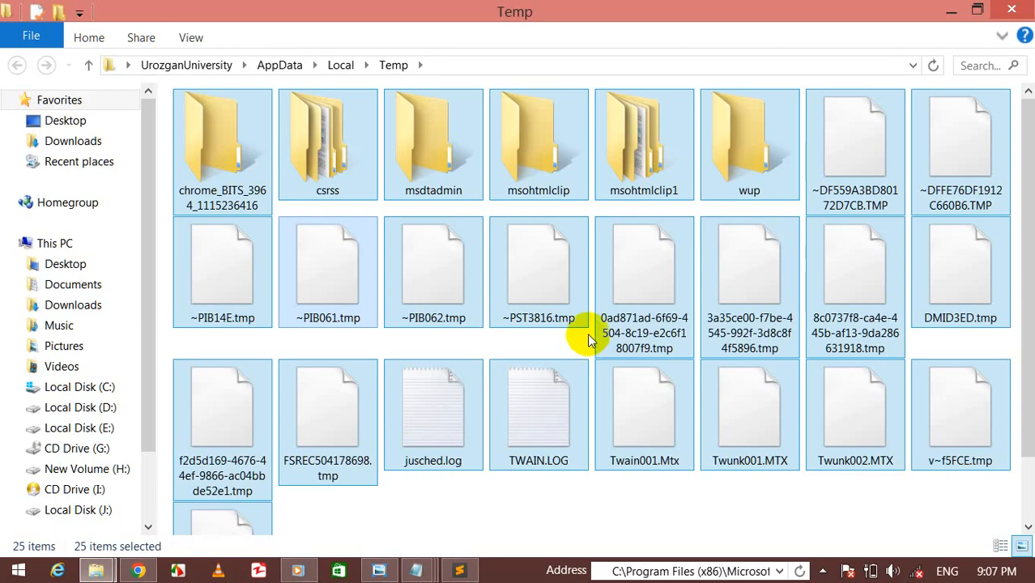
Step: Return to the untitled Notepad command list and highlight the temp and %temp% lines
click(419, 572)
click(646, 457)
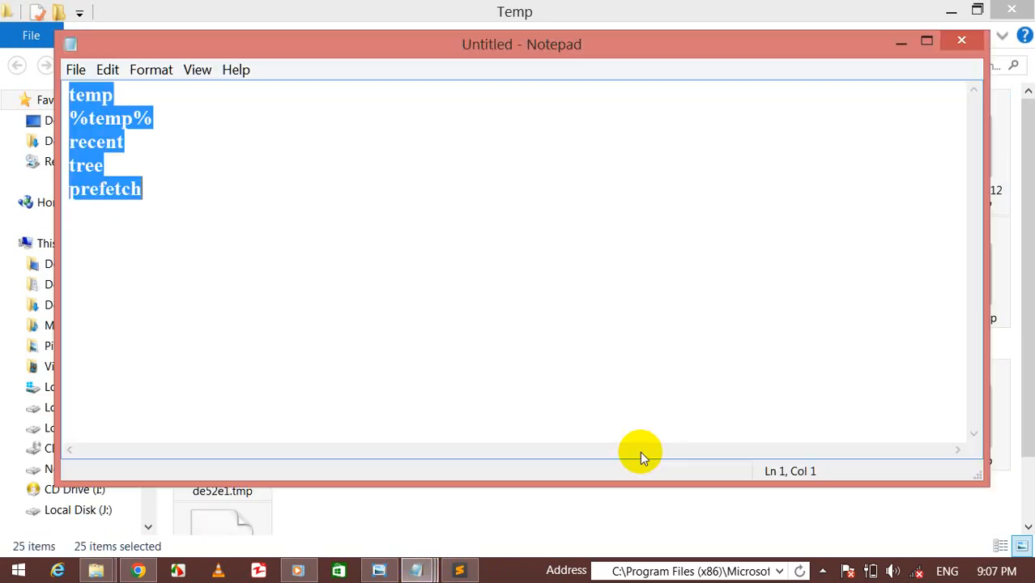
drag(177, 211, 85, 190)
key(ctrl+a)
click(509, 364)
drag(271, 122, 39, 102)
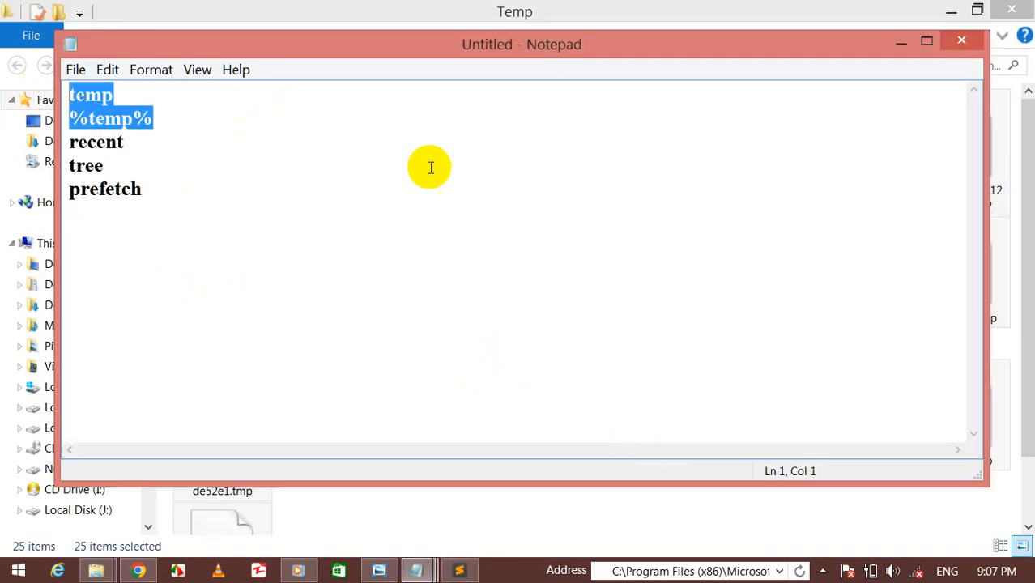
Step: Open the Windows Temp folder by running Temp from the Run dialog
key(super+r)
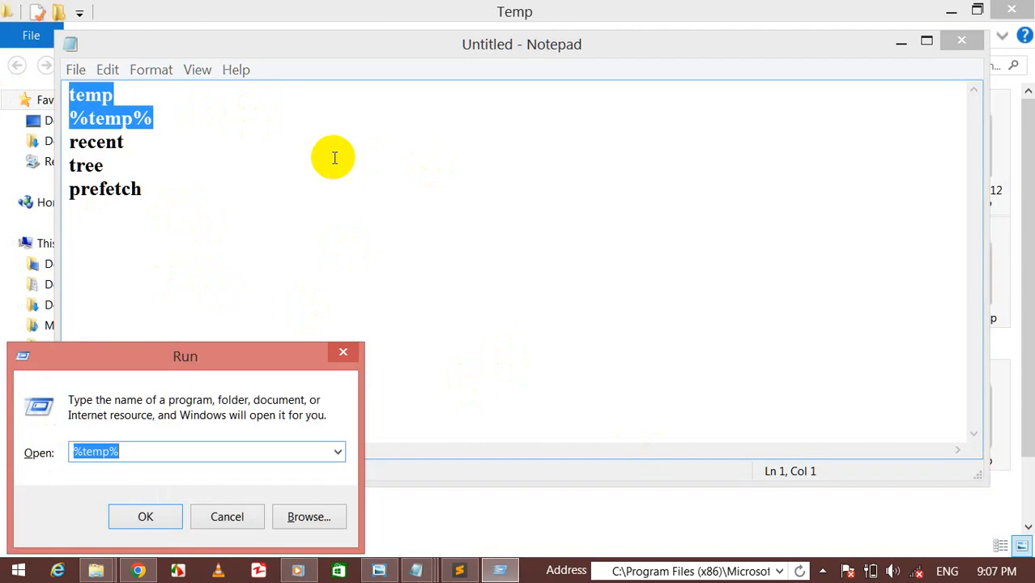
text(Temp)
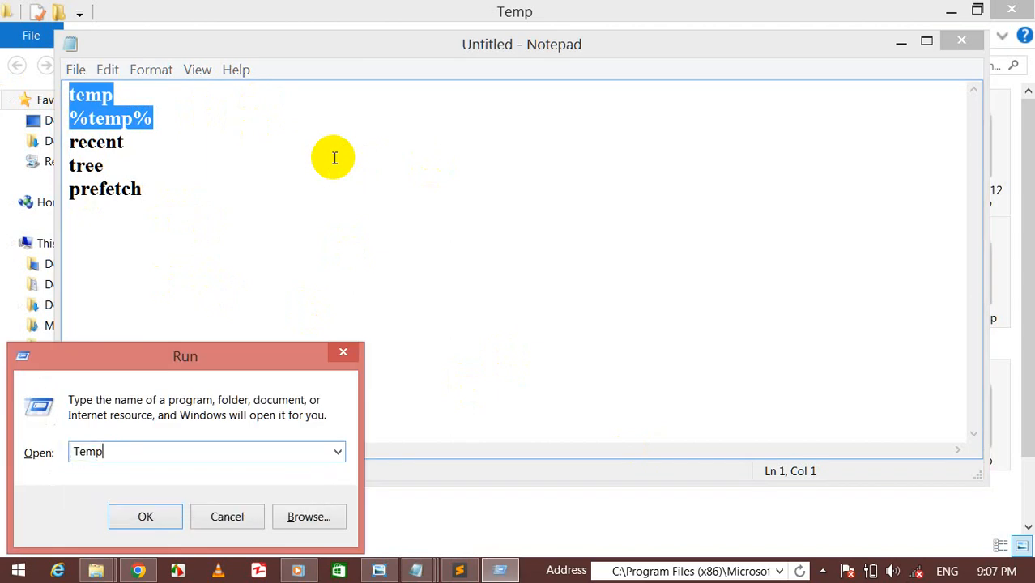
key(Return)
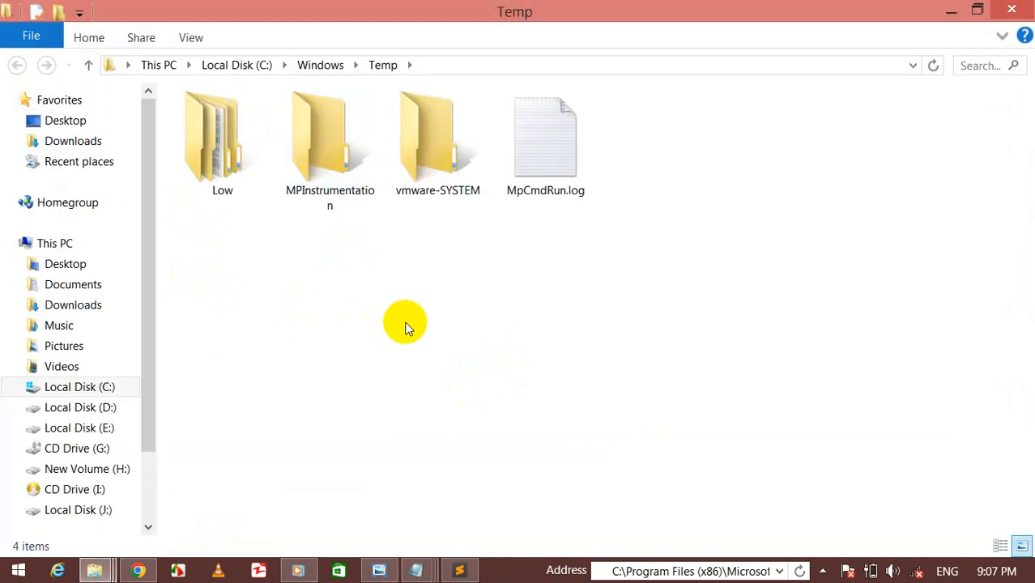
Step: Try to delete all items in the Windows Temp folder, cancelling at the administrator permission request
key(ctrl+a)
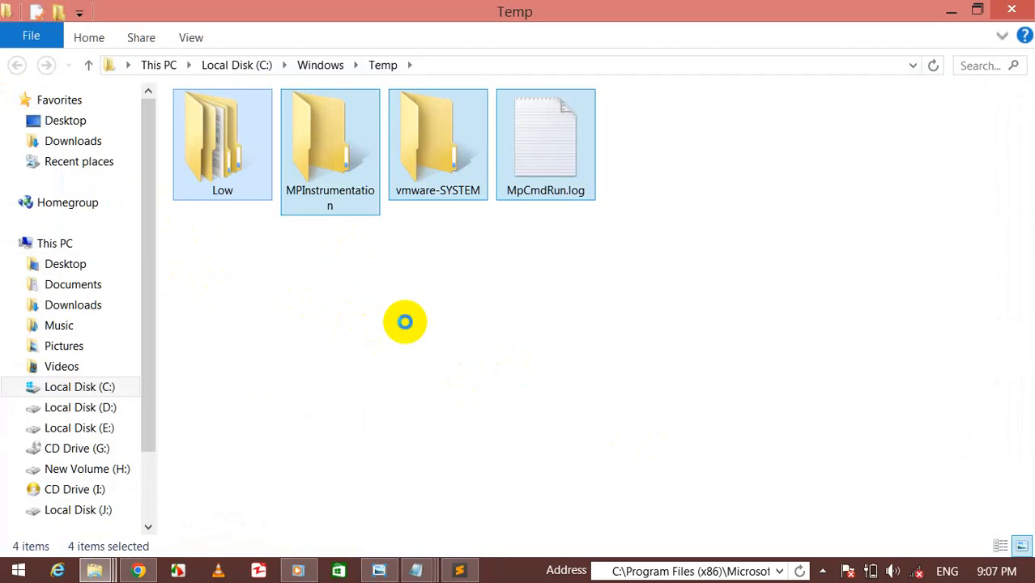
key(Delete)
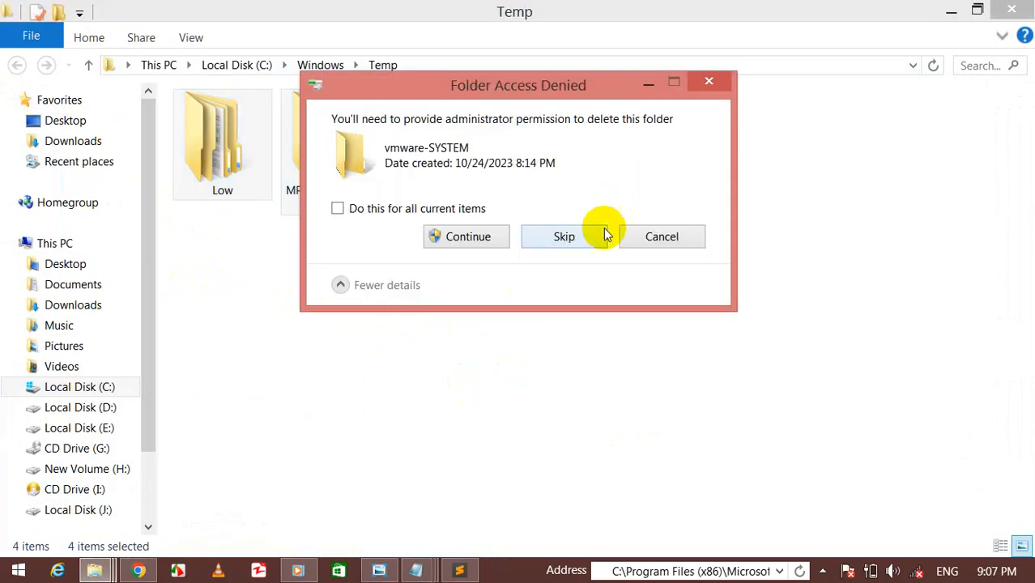
click(671, 240)
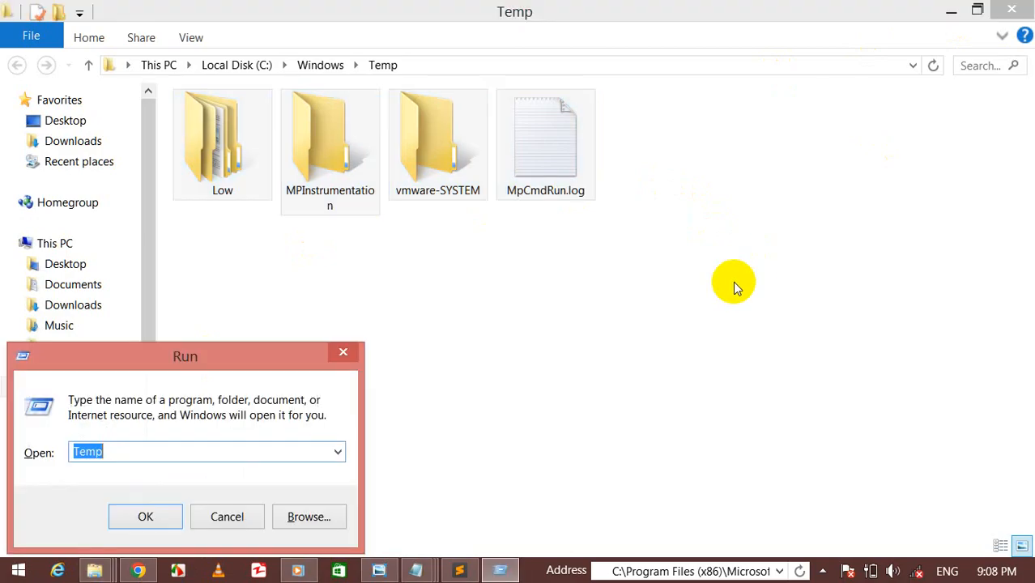
Step: Open the Recent items folder by running recent from the Run dialog and look through its contents
text(recent)
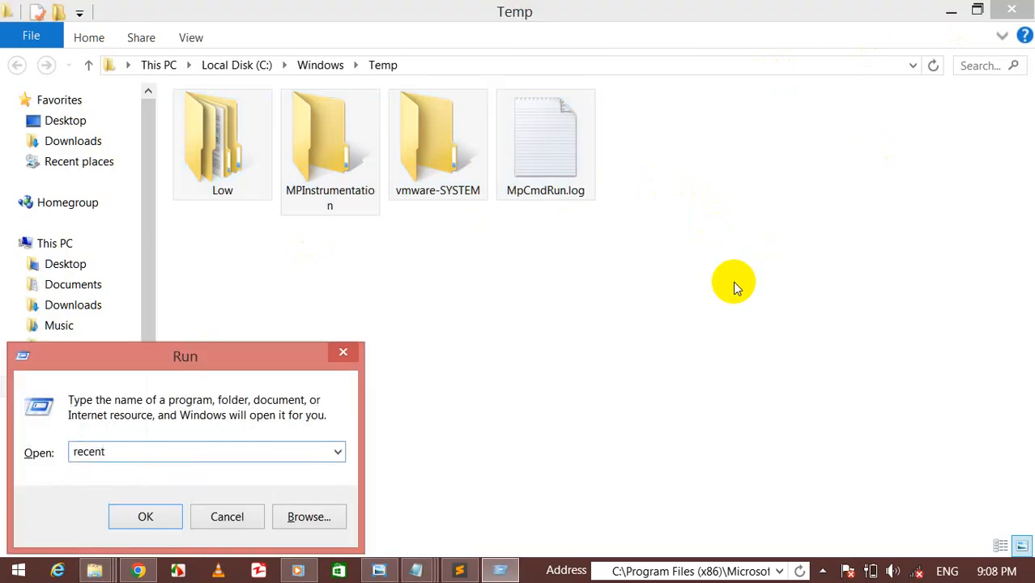
key(Return)
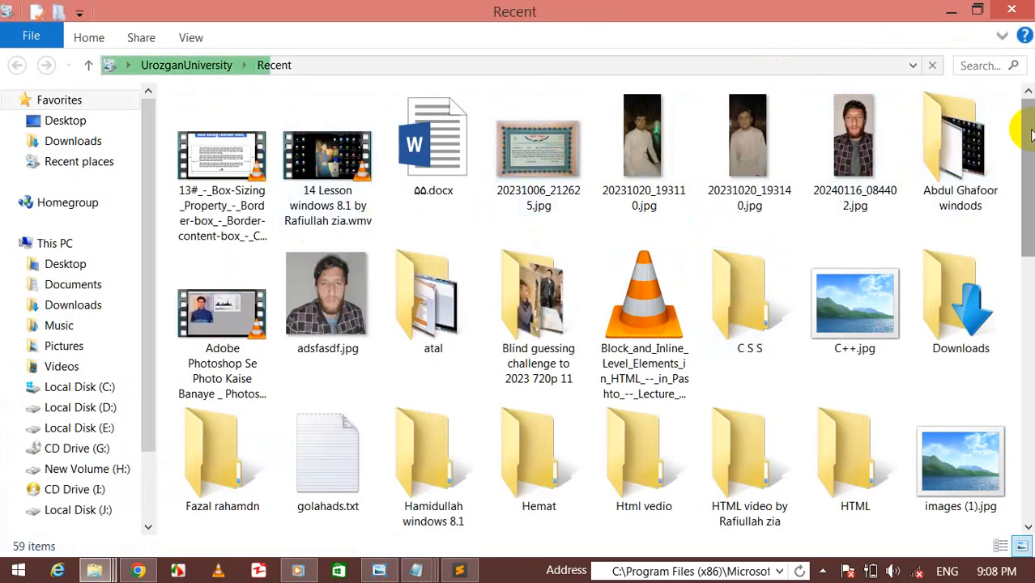
scroll(1029, 134, down, 6)
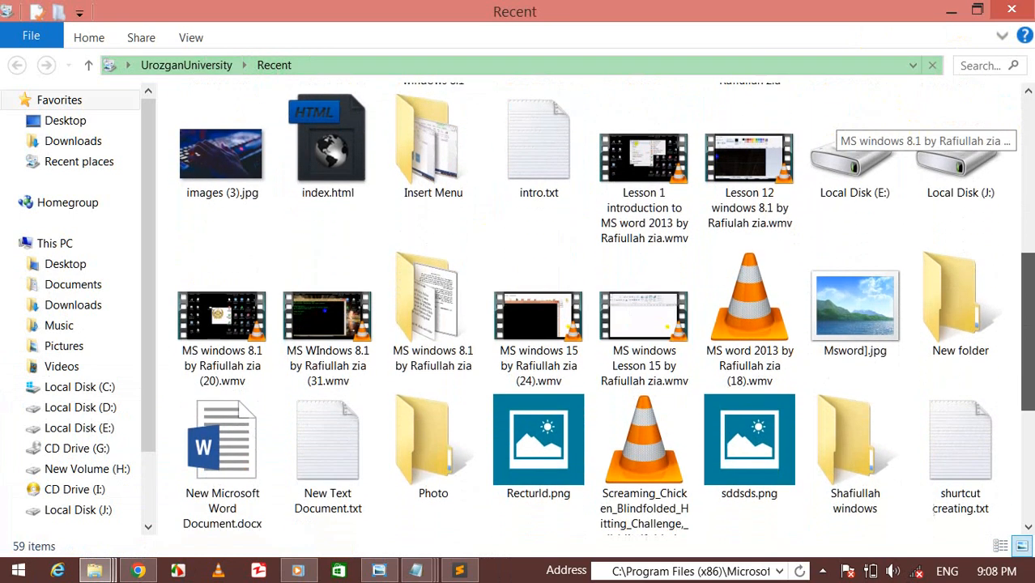
drag(1029, 291, 1030, 162)
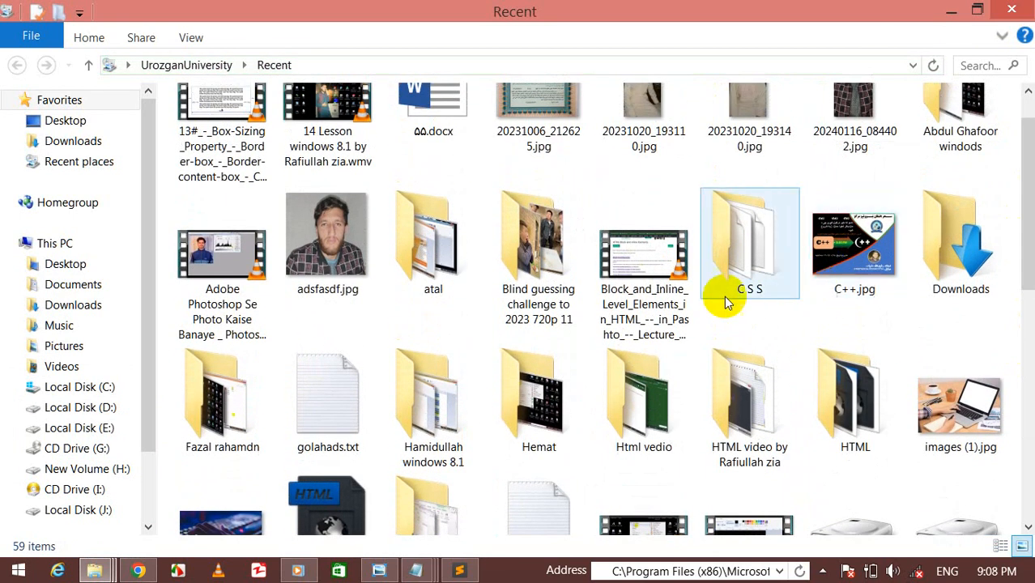
Step: Select all items in the Recent folder and close its window without deleting them
click(634, 298)
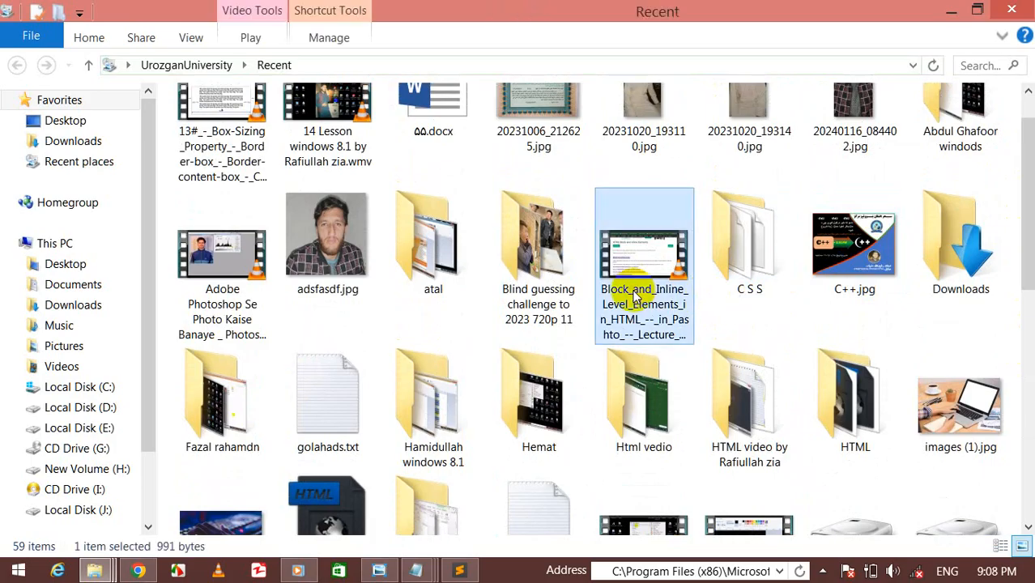
key(ctrl+a)
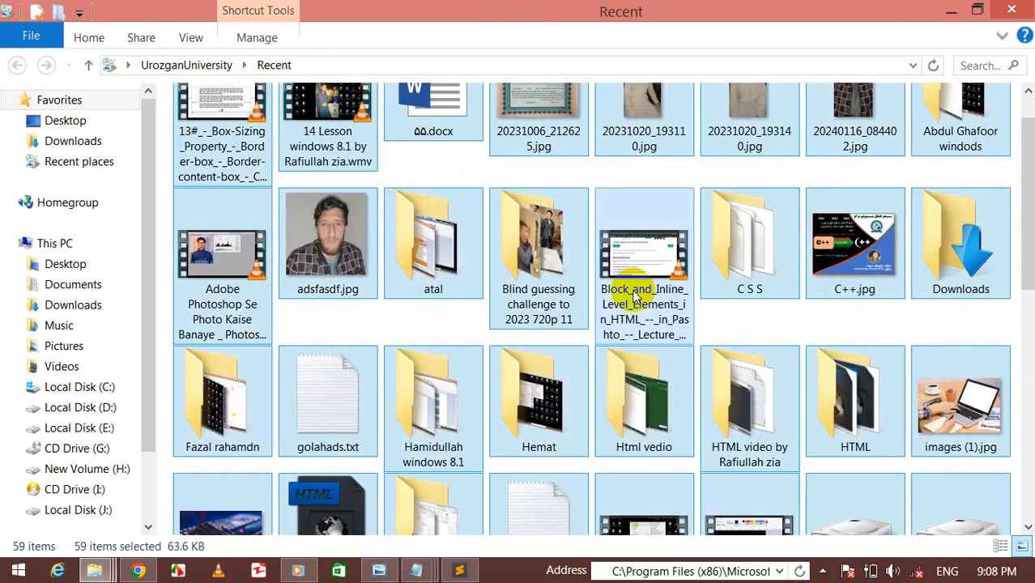
click(1011, 9)
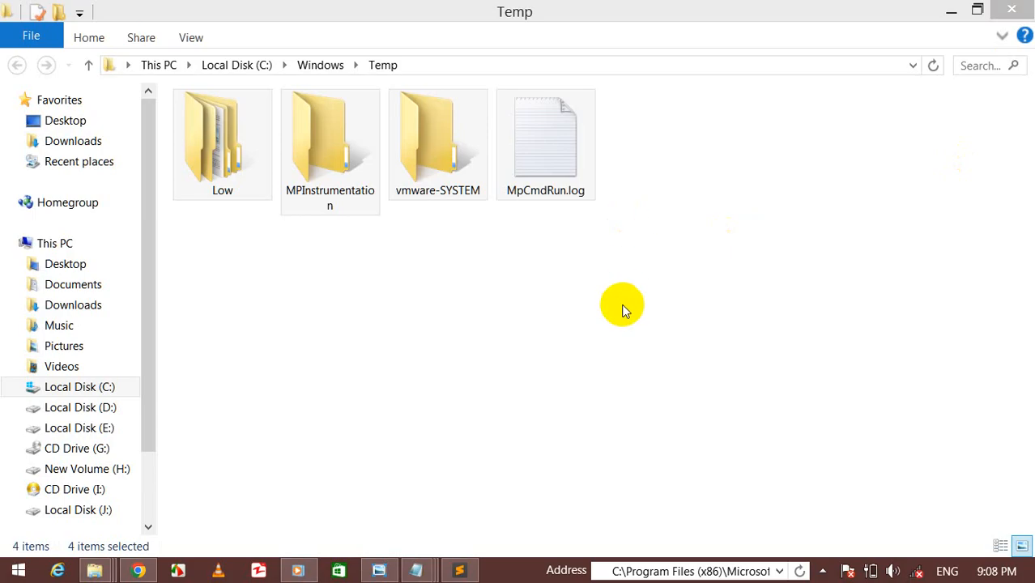
Step: Open the Windows Prefetch folder by running prefetch, allowing permanent access to it, and select all of its items
key(super+r)
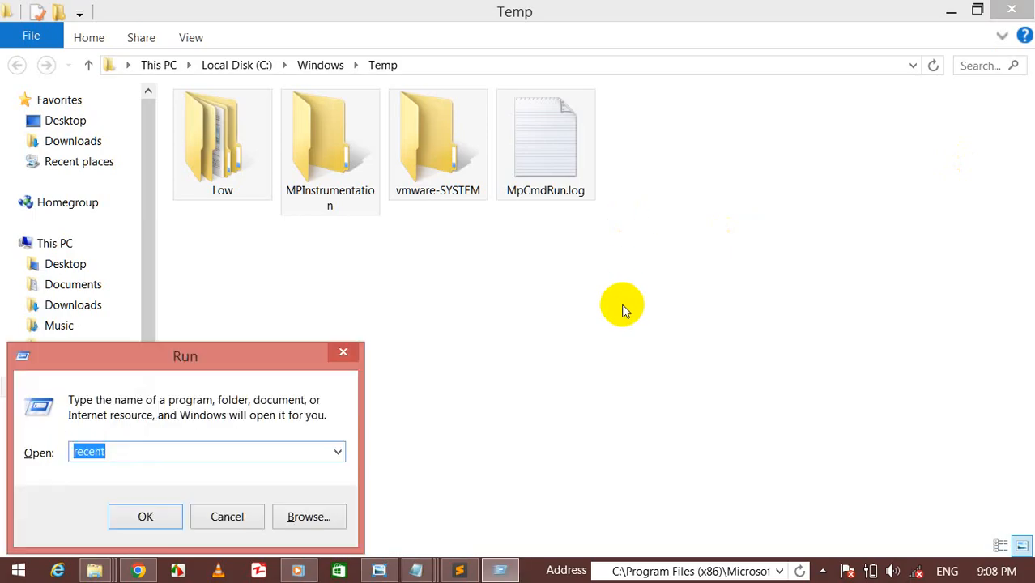
text(prer)
key(BackSpace)
text(fec)
key(BackSpace)
text(tch)
key(Return)
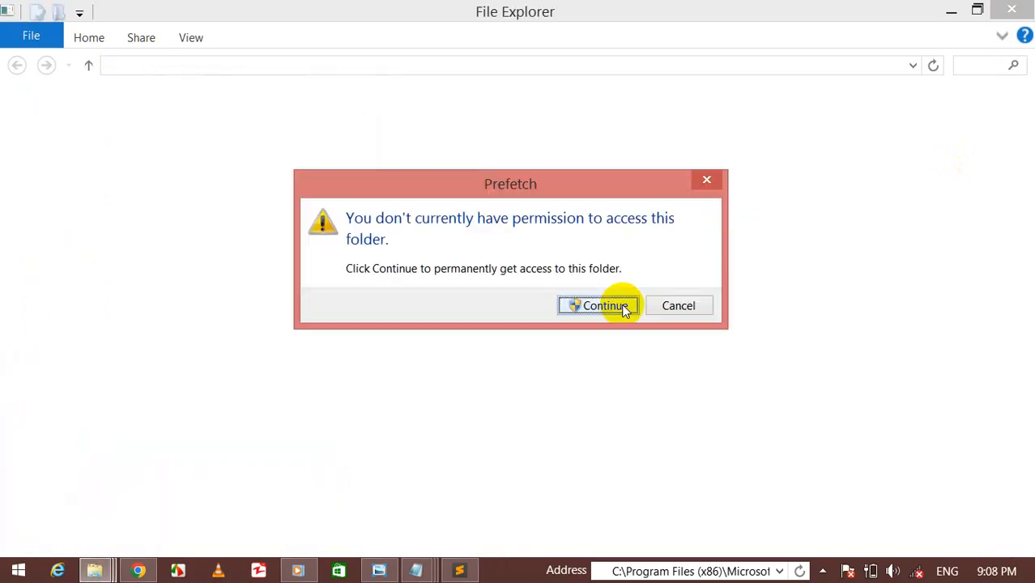
click(597, 306)
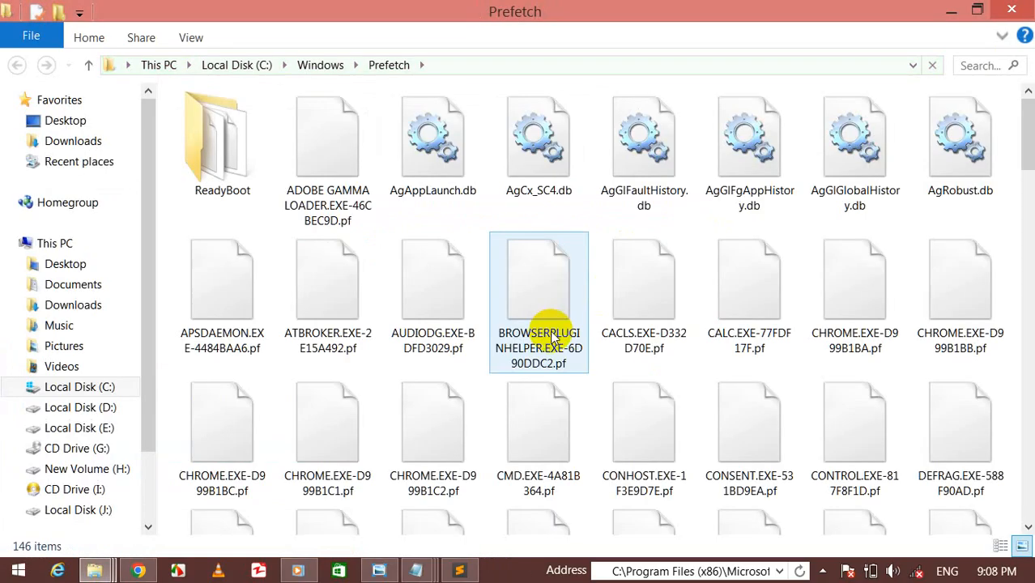
key(ctrl+a)
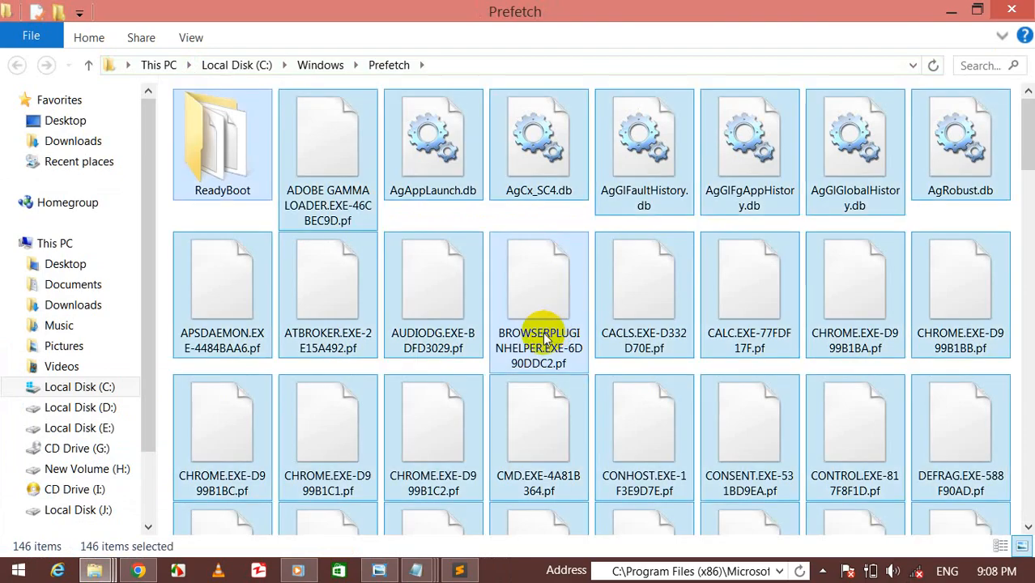